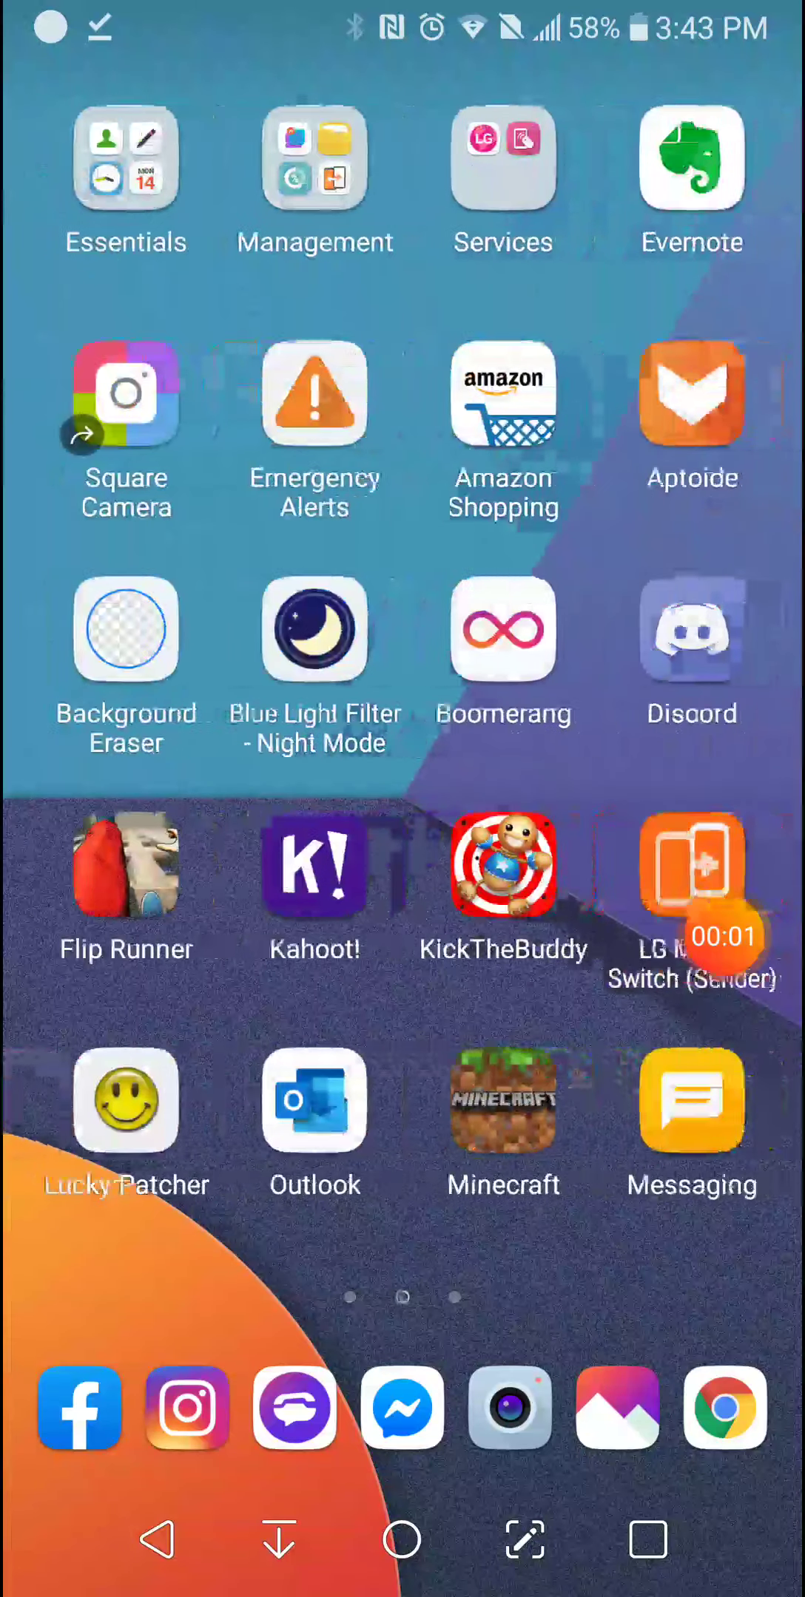
Step: Reopen the saved iPod cut-out, check the download notification, then clear all recent apps
mouse_move(187, 874)
left_mouse_down()
mouse_move(625, 873)
mouse_move(187, 874)
left_mouse_up()
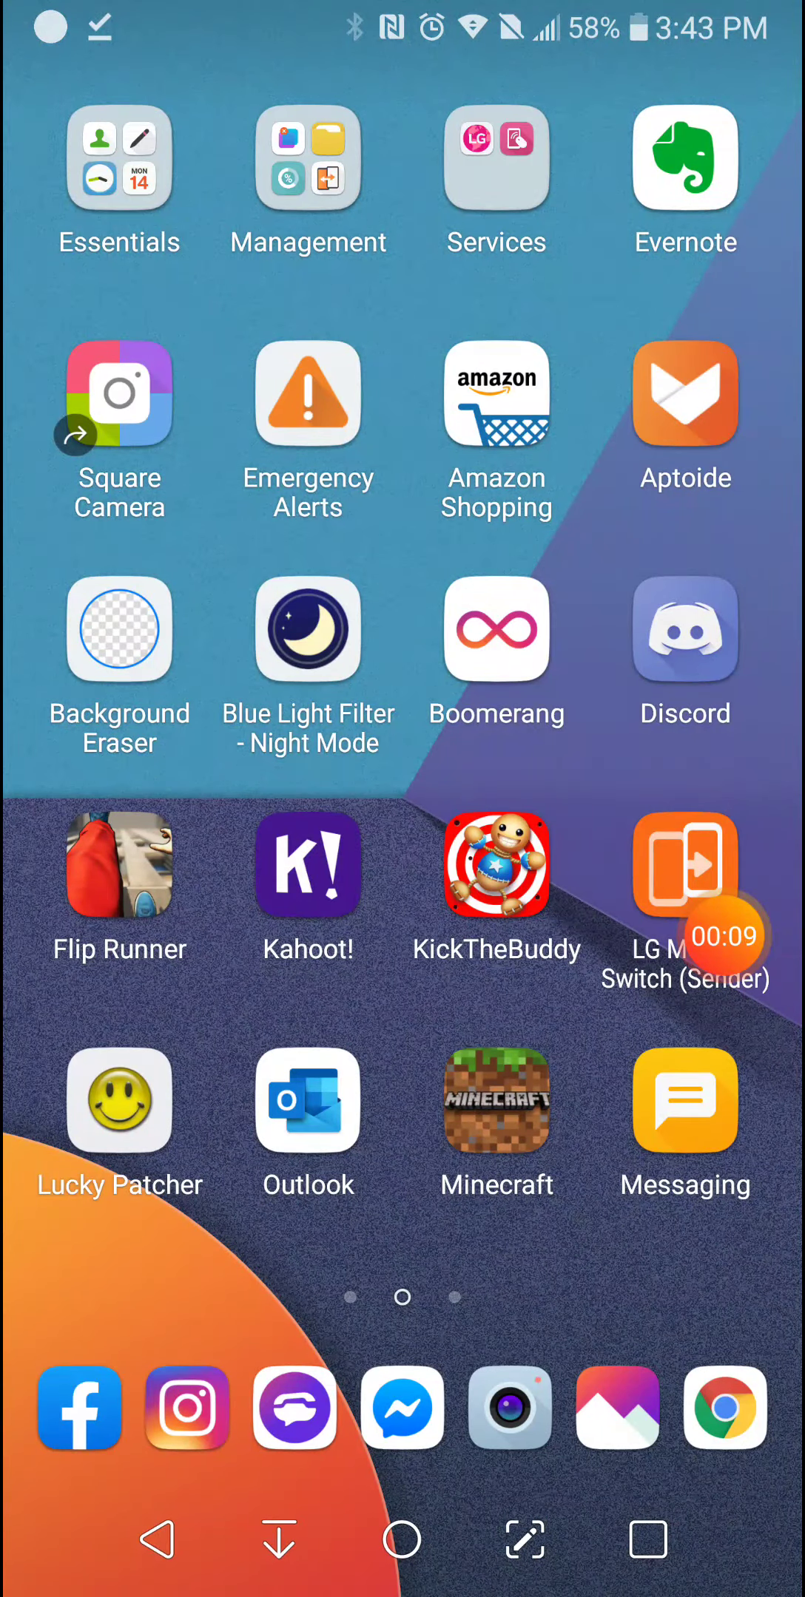
left_click(119, 630)
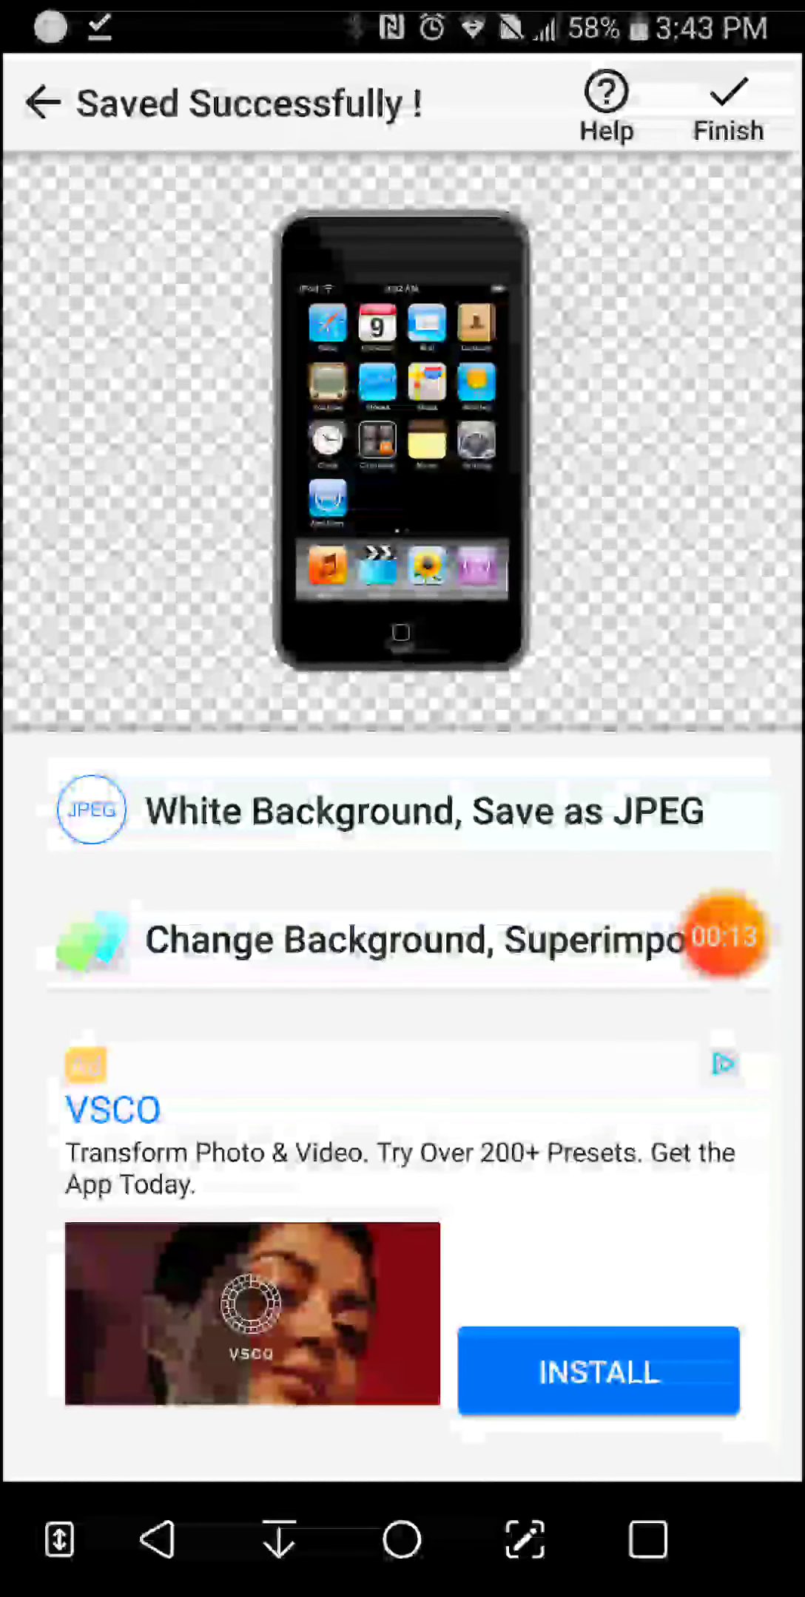
left_click_drag(403, 12, 402, 748)
left_click_drag(402, 1123, 402, 125)
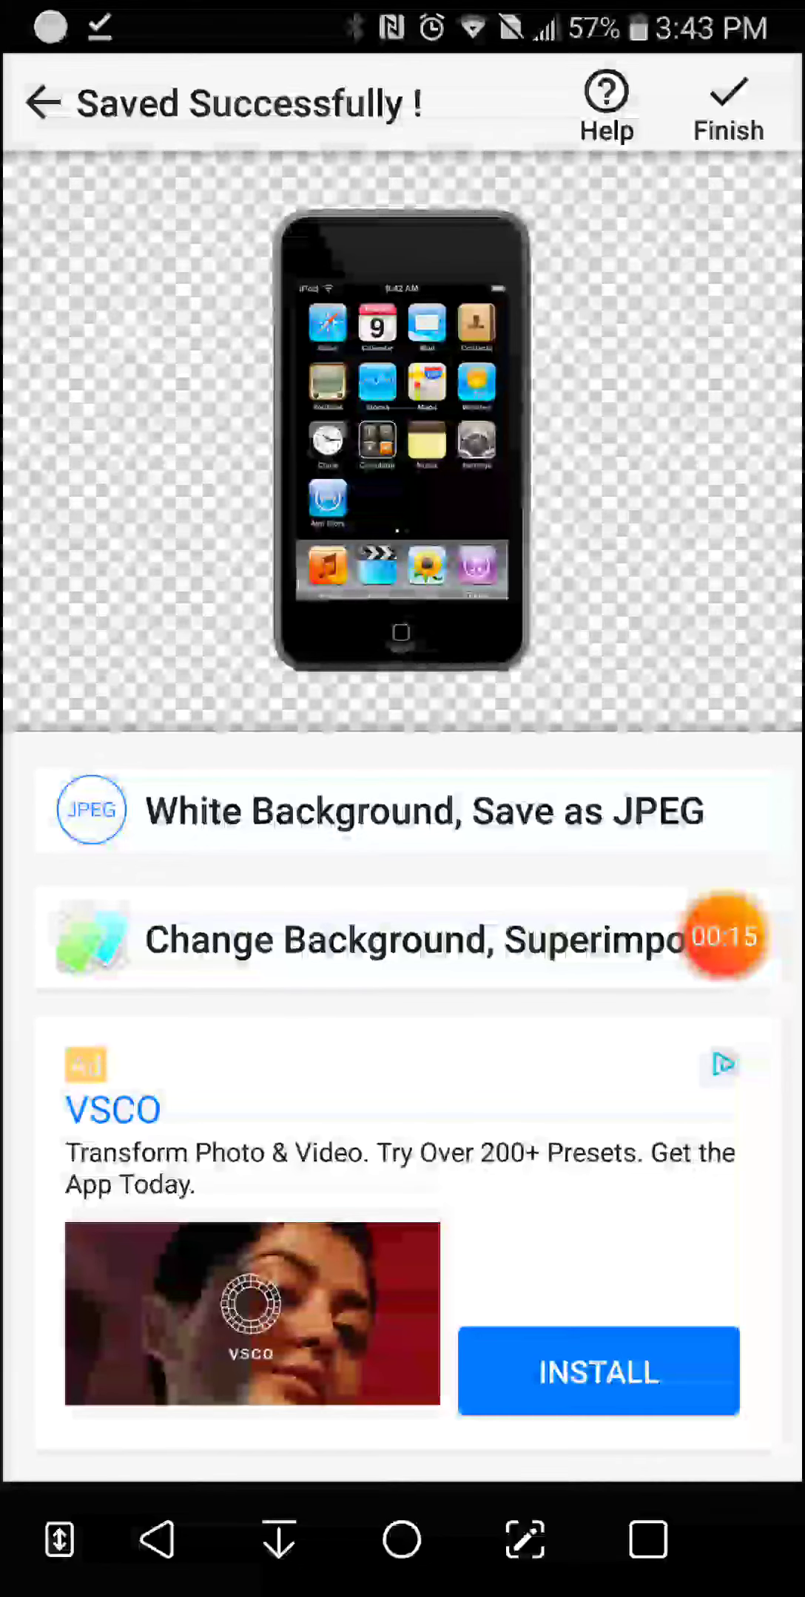
left_click(647, 1540)
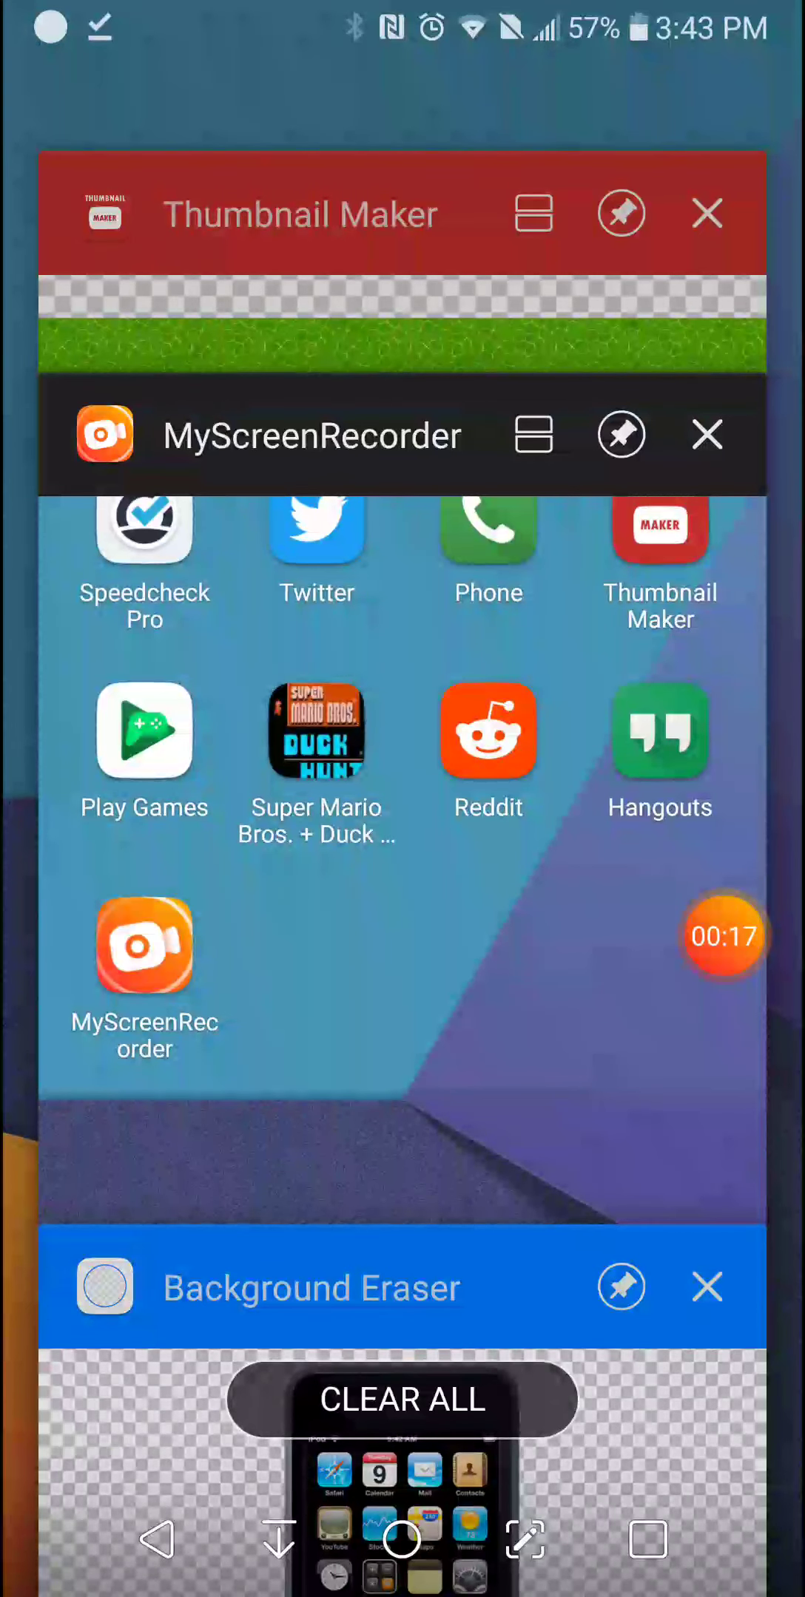
left_click(402, 1399)
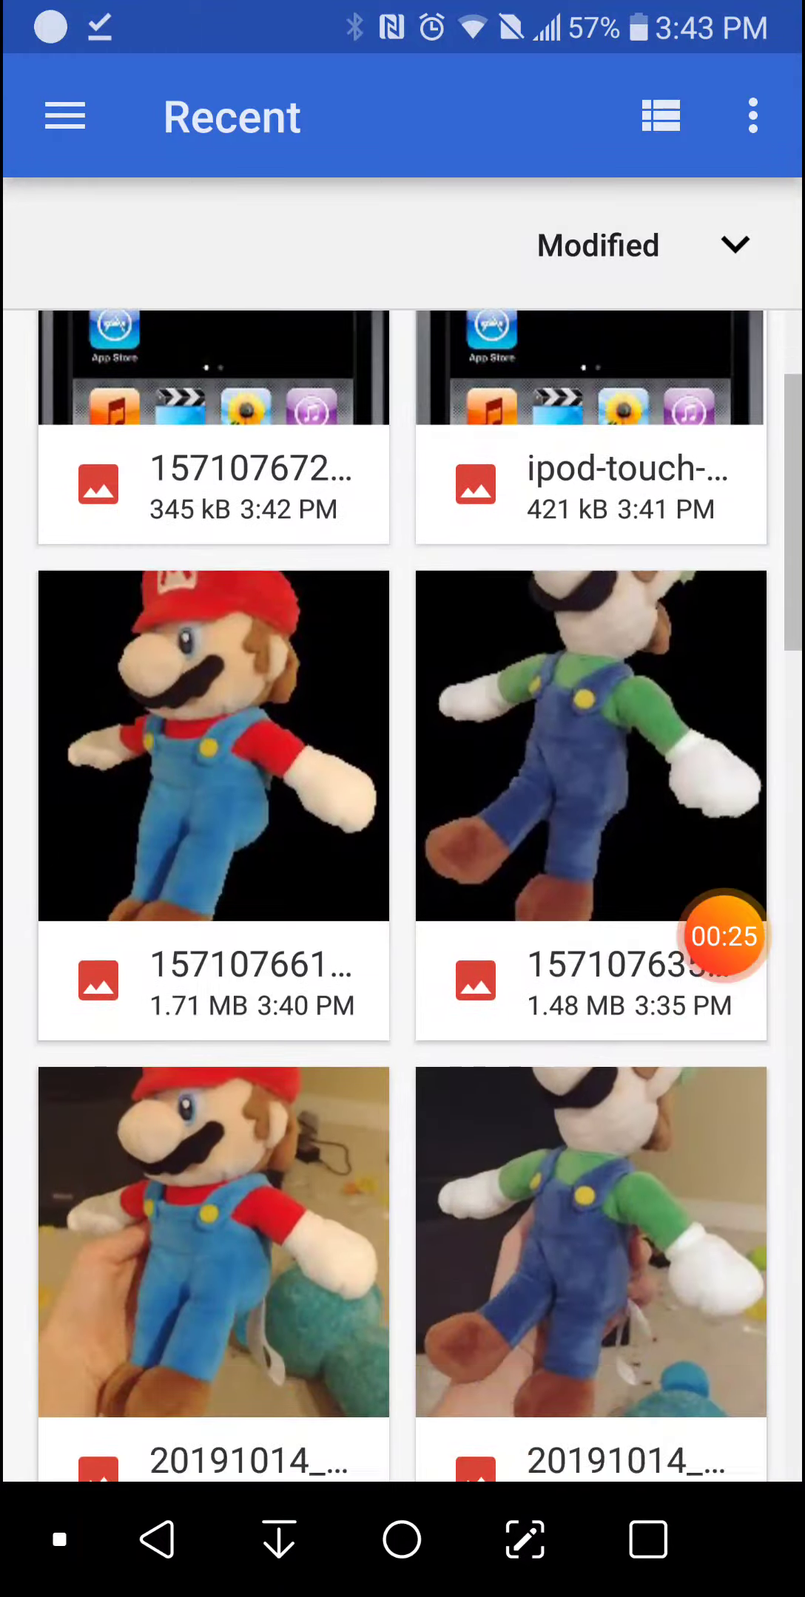
scroll(402, 873, "up", 8)
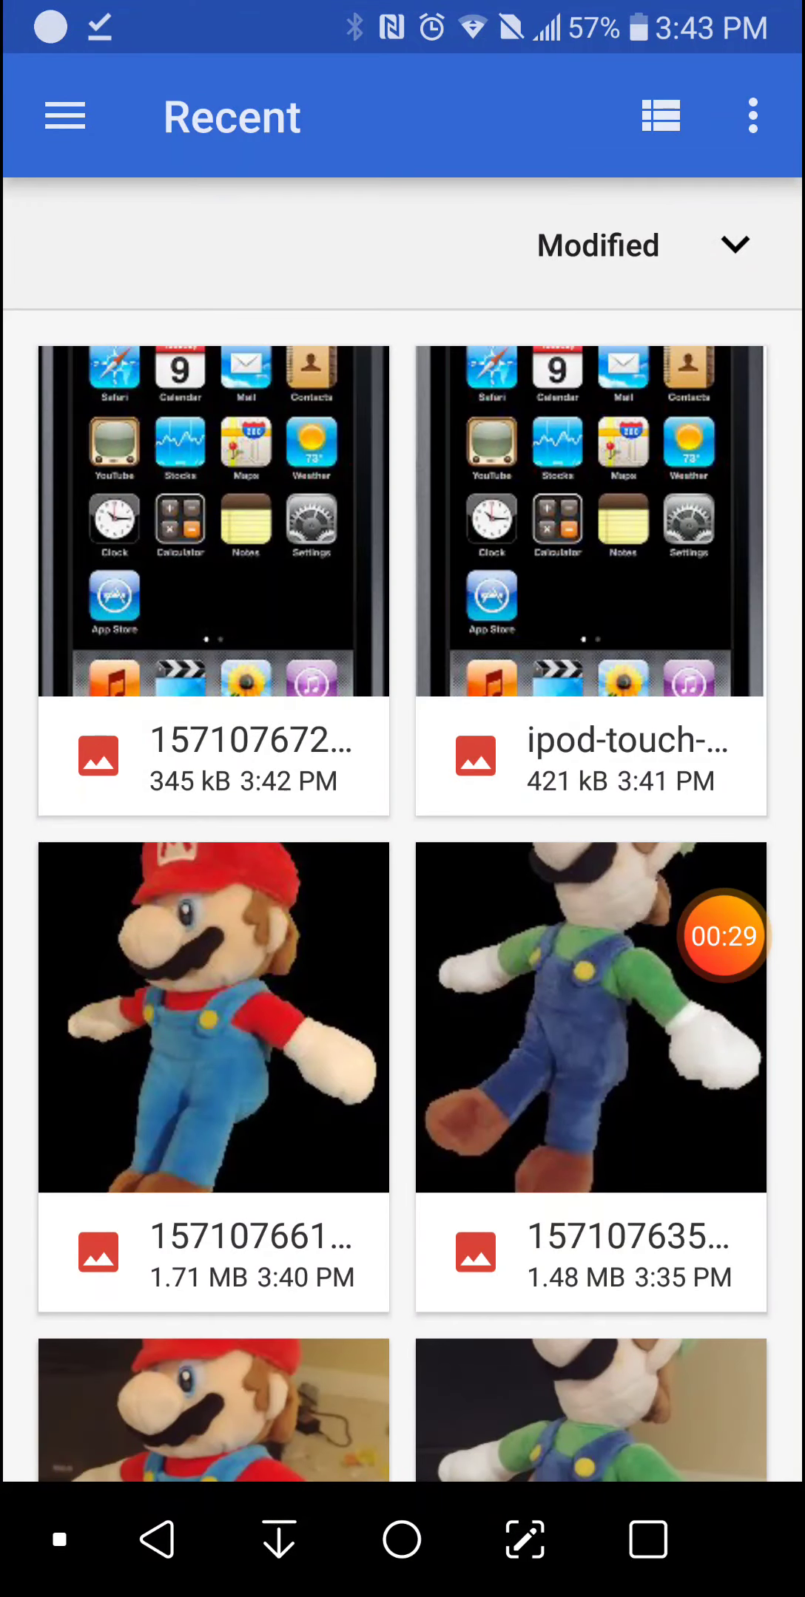
left_click(403, 1539)
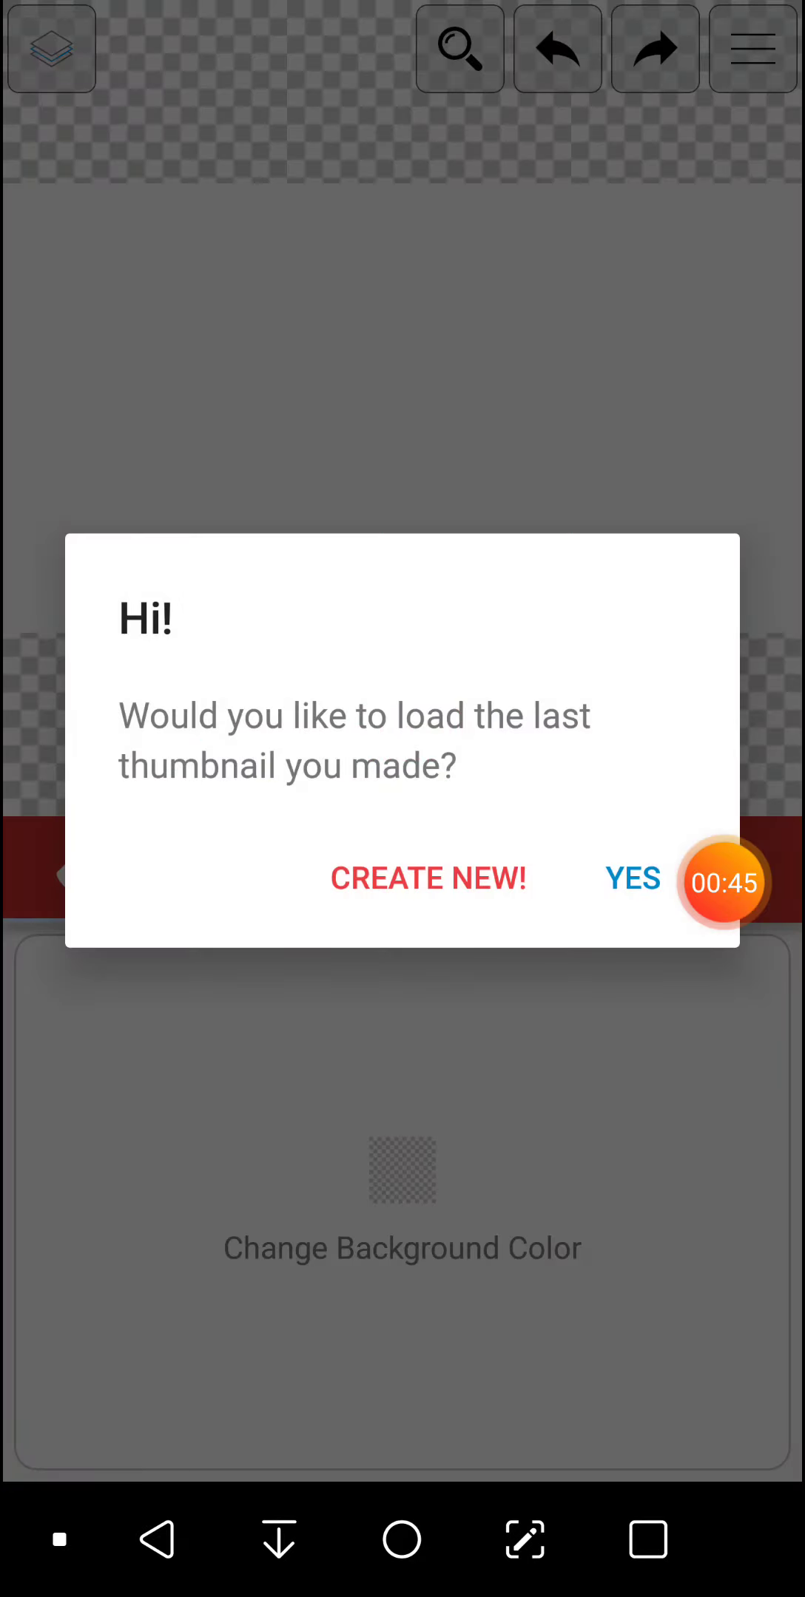
Step: Start a fresh thumbnail and, after trying solid colours, fill the background with the green leaf texture
left_click(427, 877)
left_click(401, 1197)
scroll(400, 1293, "right", 10)
scroll(400, 1293, "right", 5)
left_click(450, 1060)
left_click_drag(250, 1194, 656, 1194)
left_click_drag(450, 1060, 374, 1064)
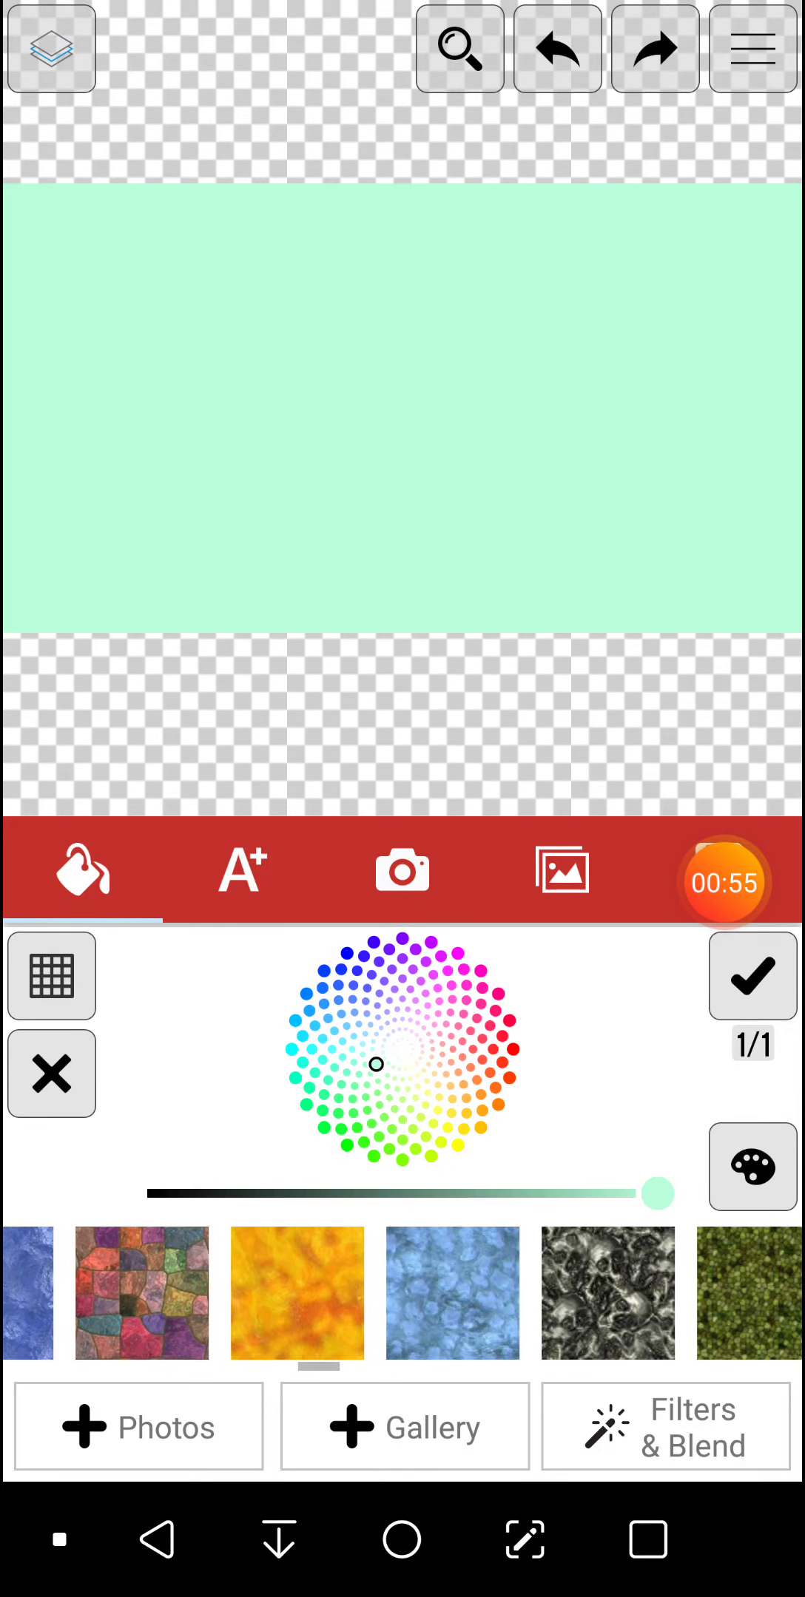
scroll(400, 1292, "right", 5)
scroll(400, 1293, "right", 5)
left_click(476, 1293)
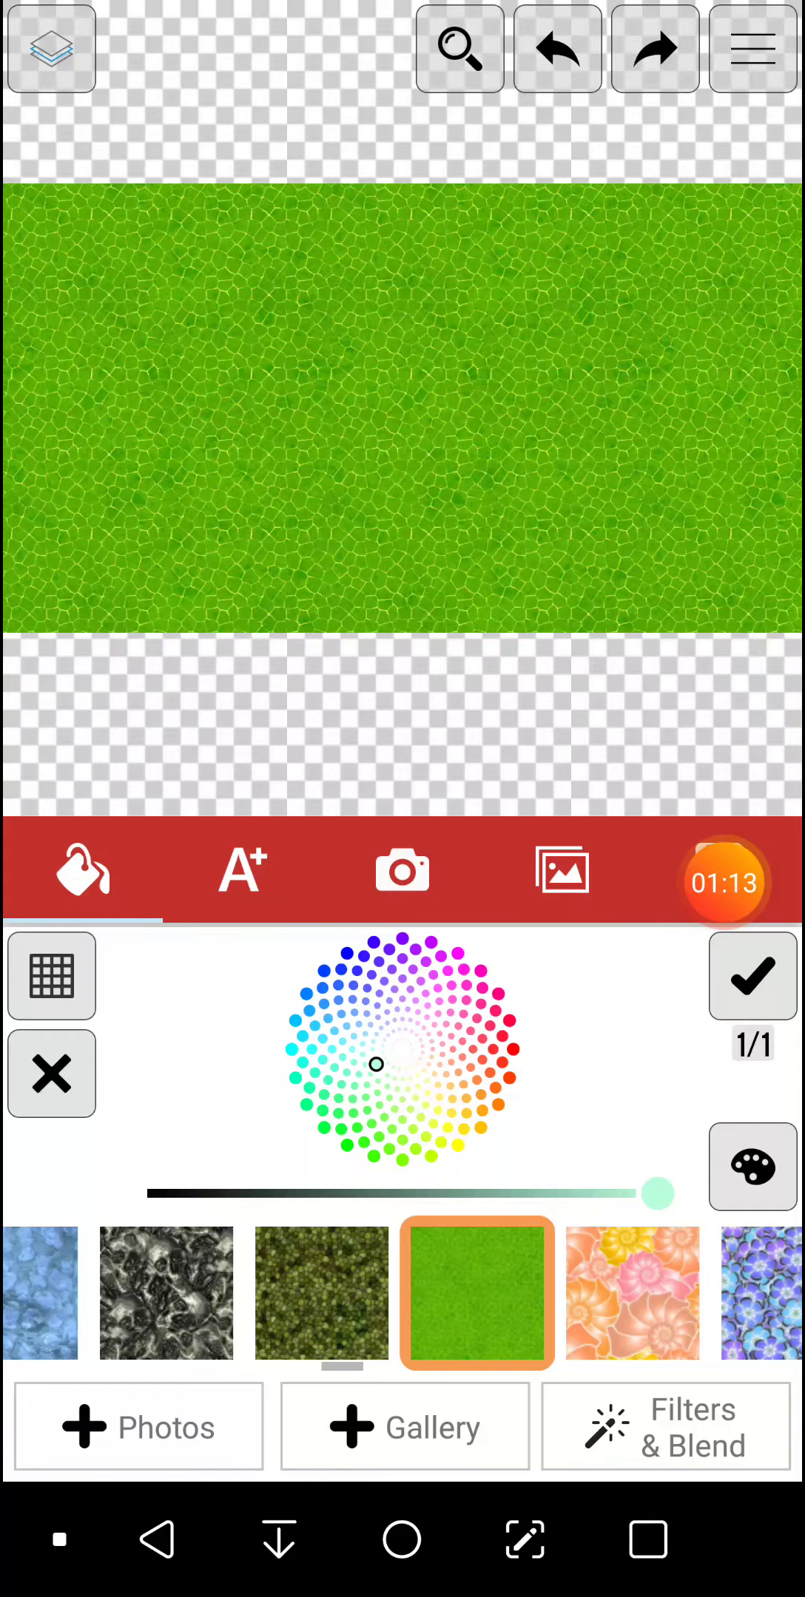
left_click(402, 871)
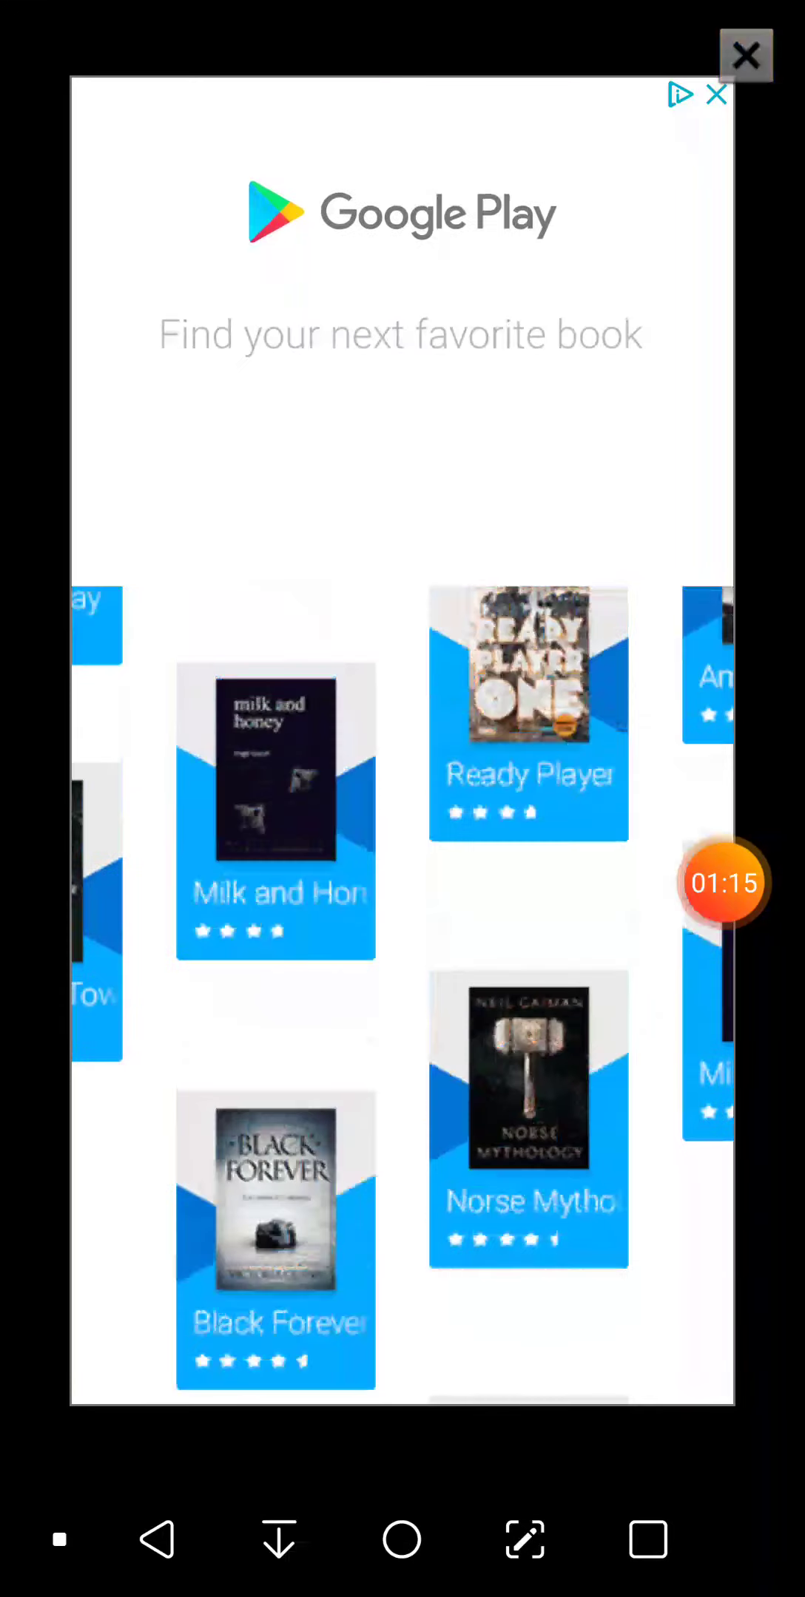
Step: Dismiss the ad and add the Luigi plush cut-out from the gallery's Eraser album
left_click(746, 55)
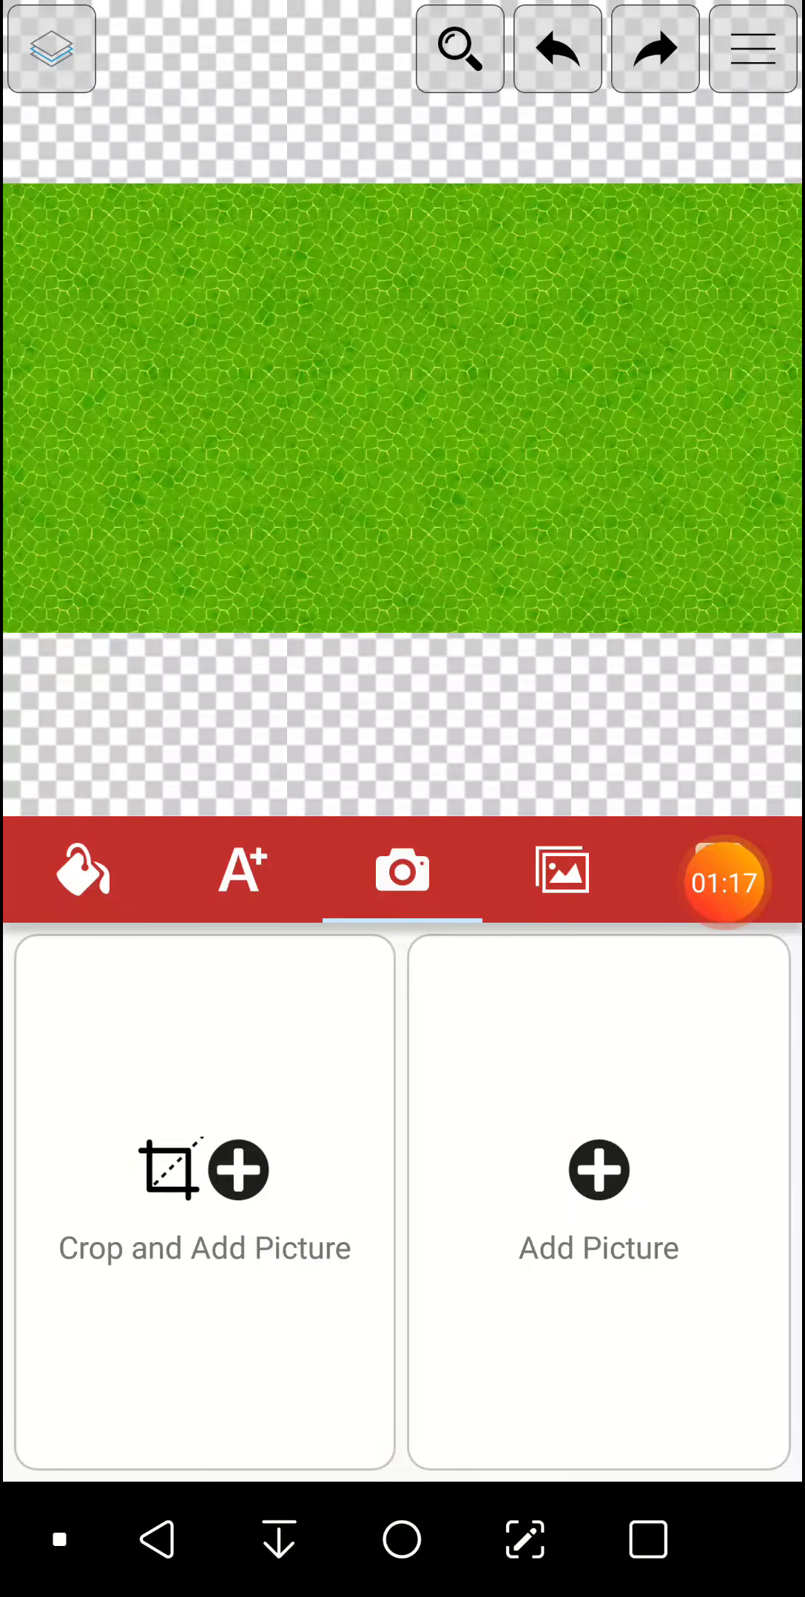
left_click(598, 1198)
left_click(257, 748)
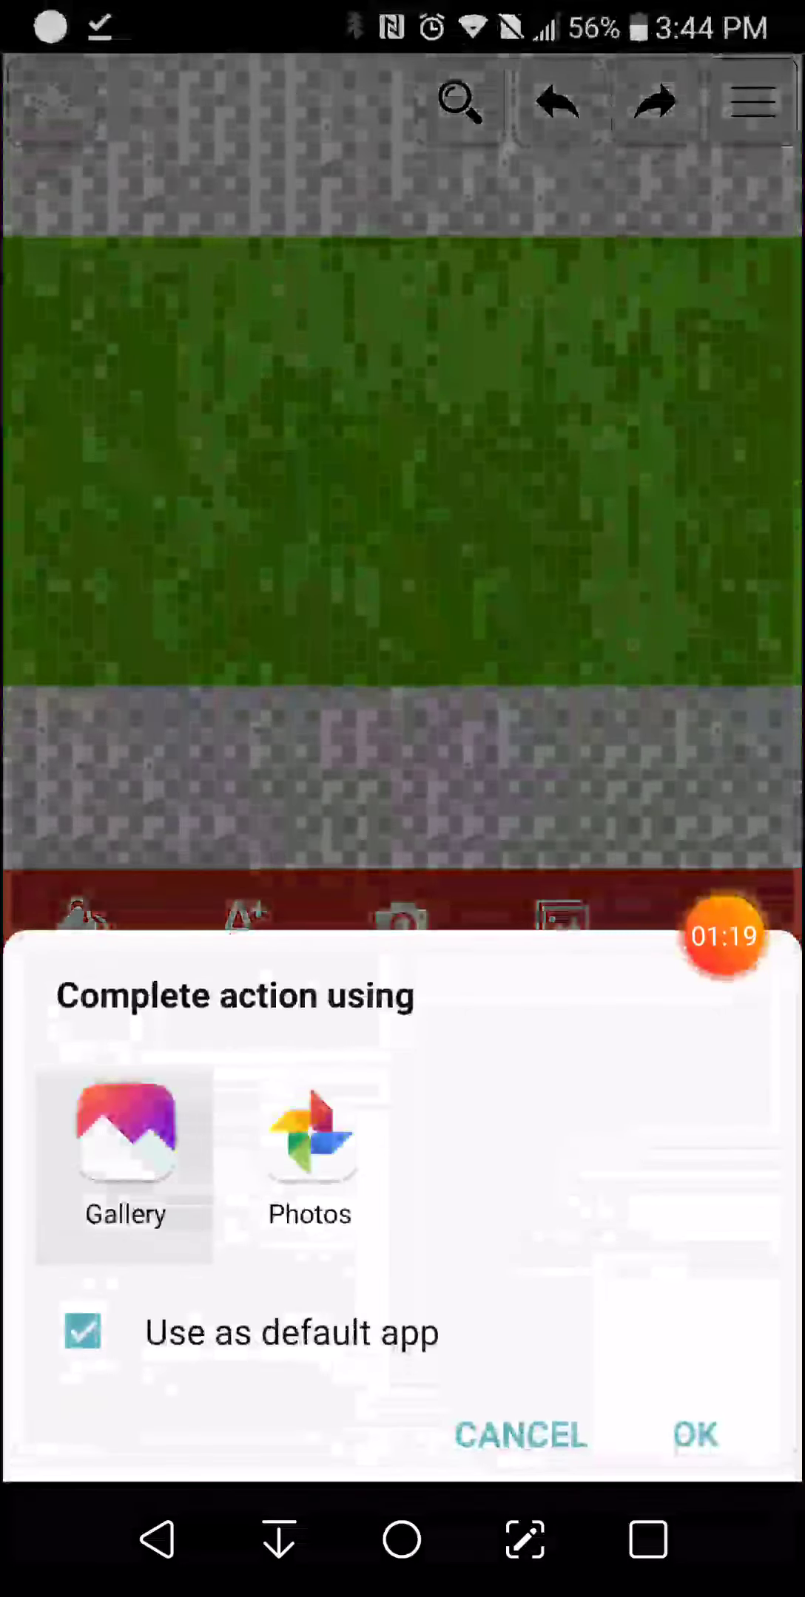
left_click(694, 1435)
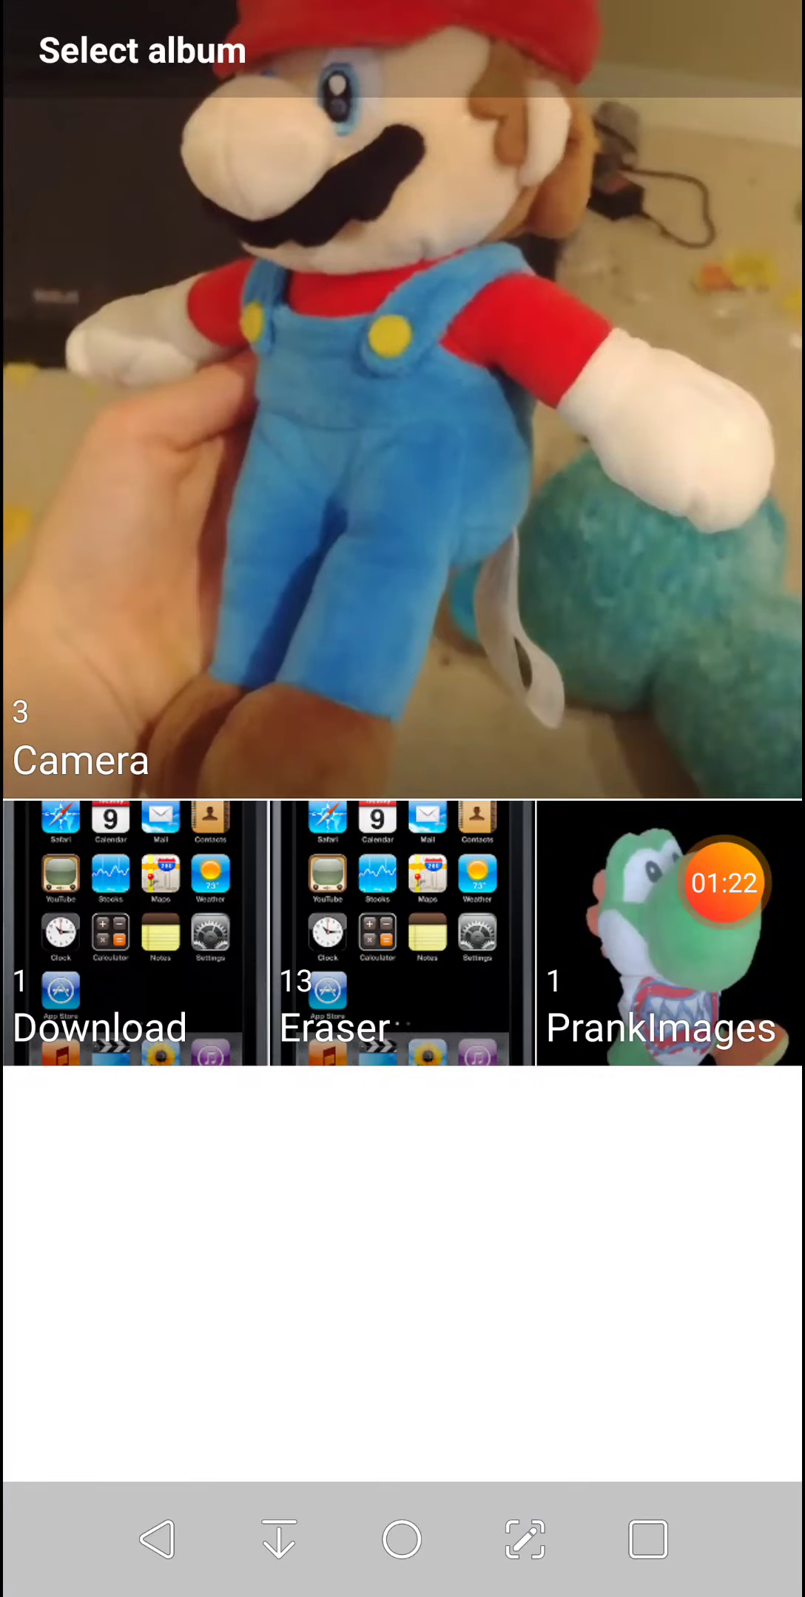
left_click(402, 400)
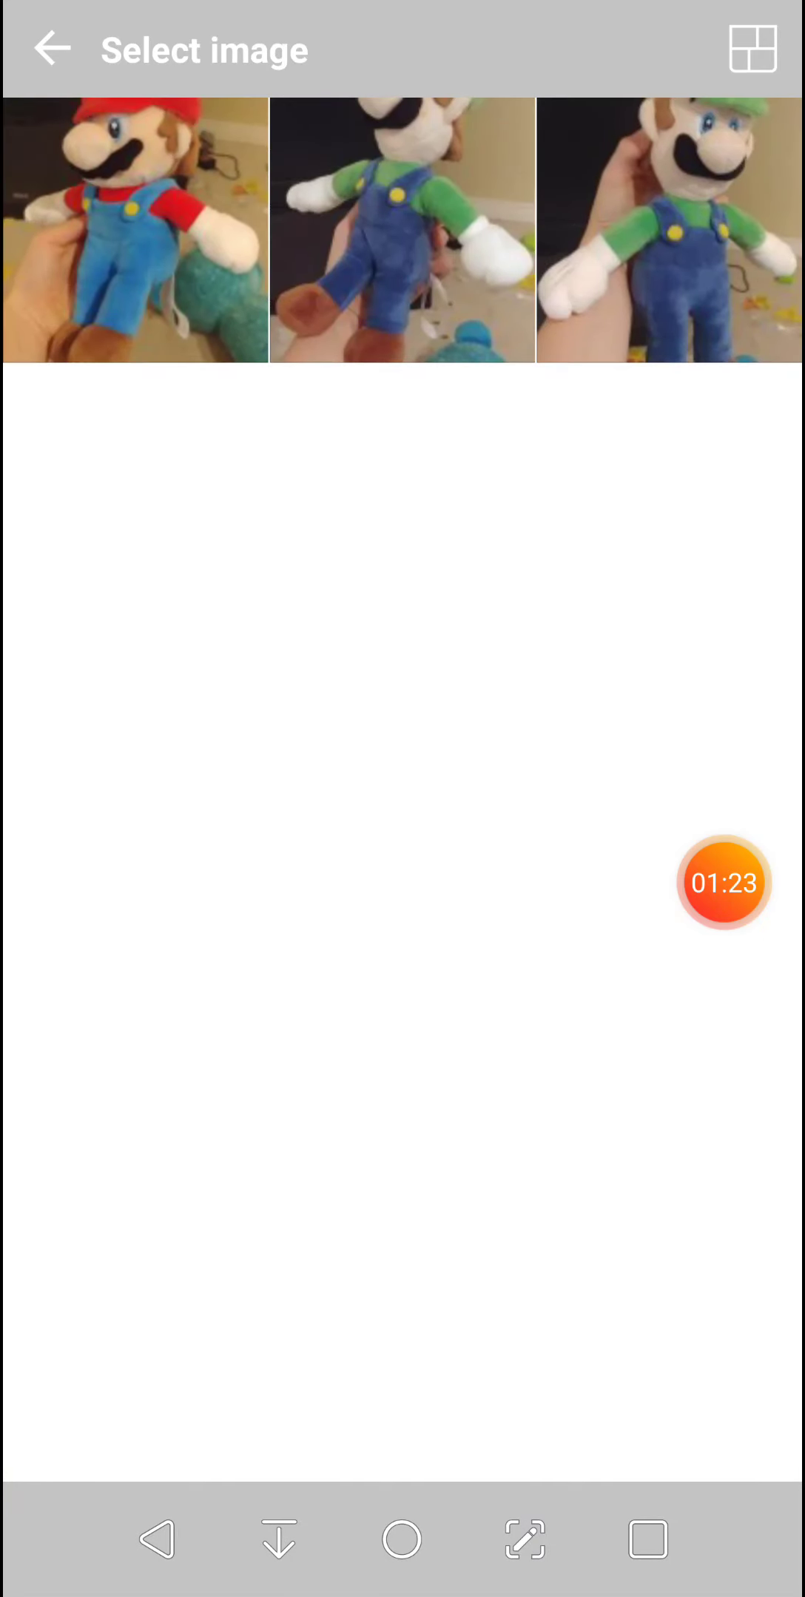
left_click(51, 50)
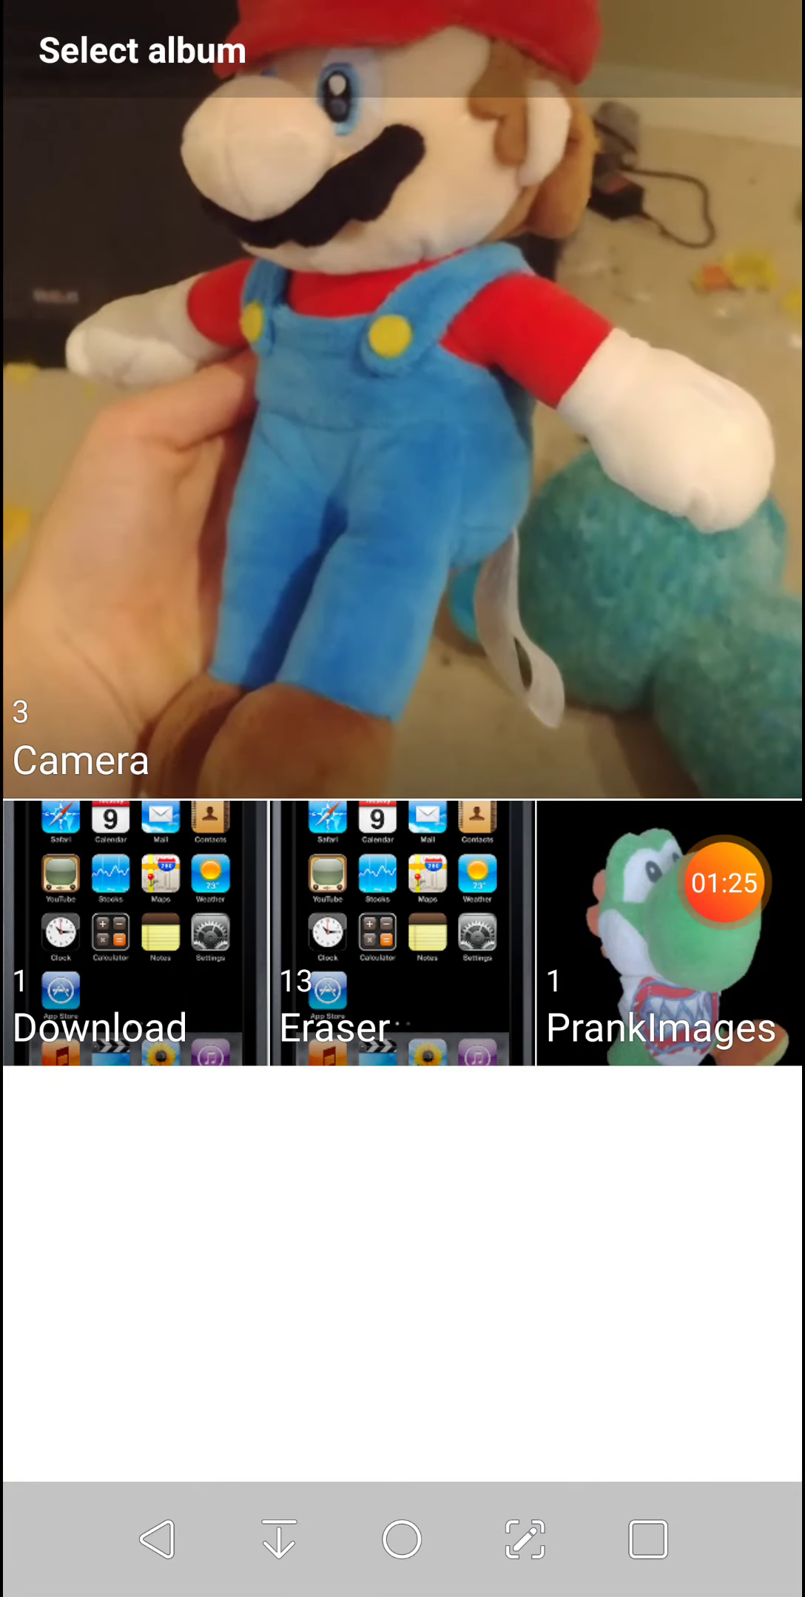
left_click(401, 933)
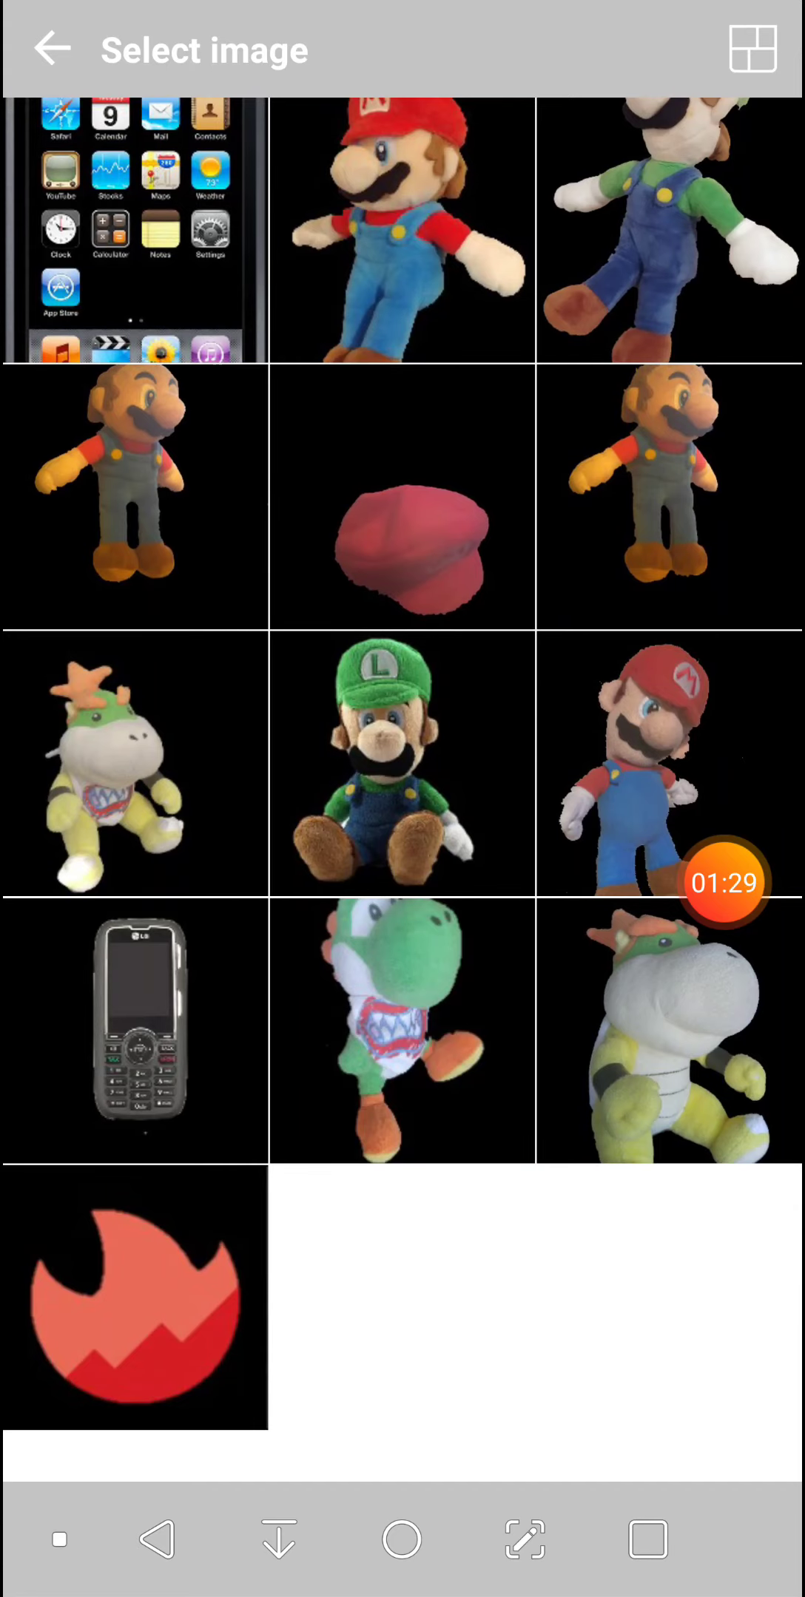
left_click(402, 764)
Step: Shrink the Luigi cut-out, settle him on the right side of the canvas and commit the placement
left_click_drag(458, 530, 674, 749)
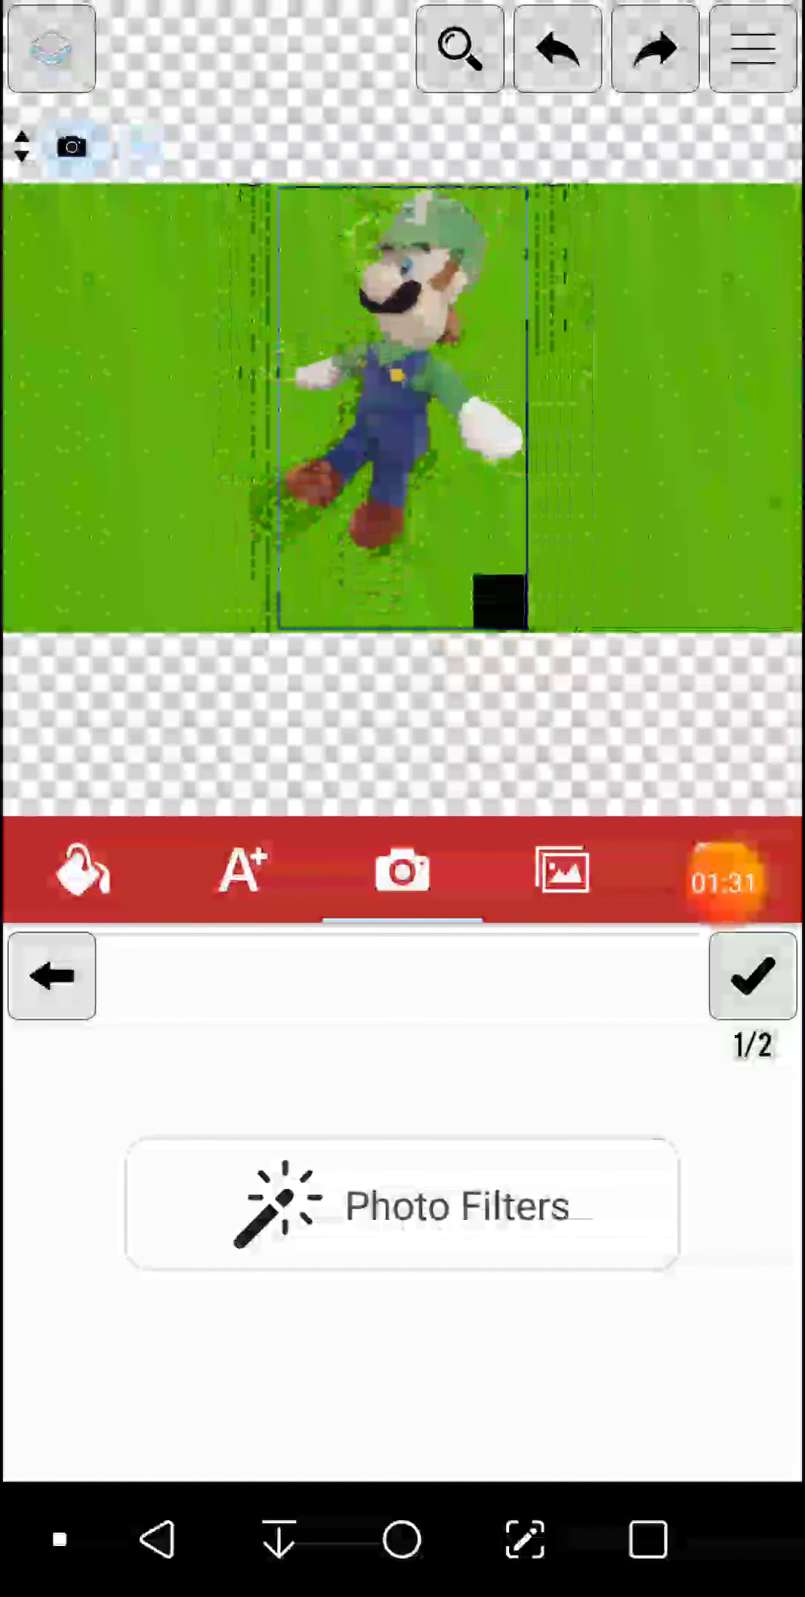
left_click_drag(525, 412, 475, 412)
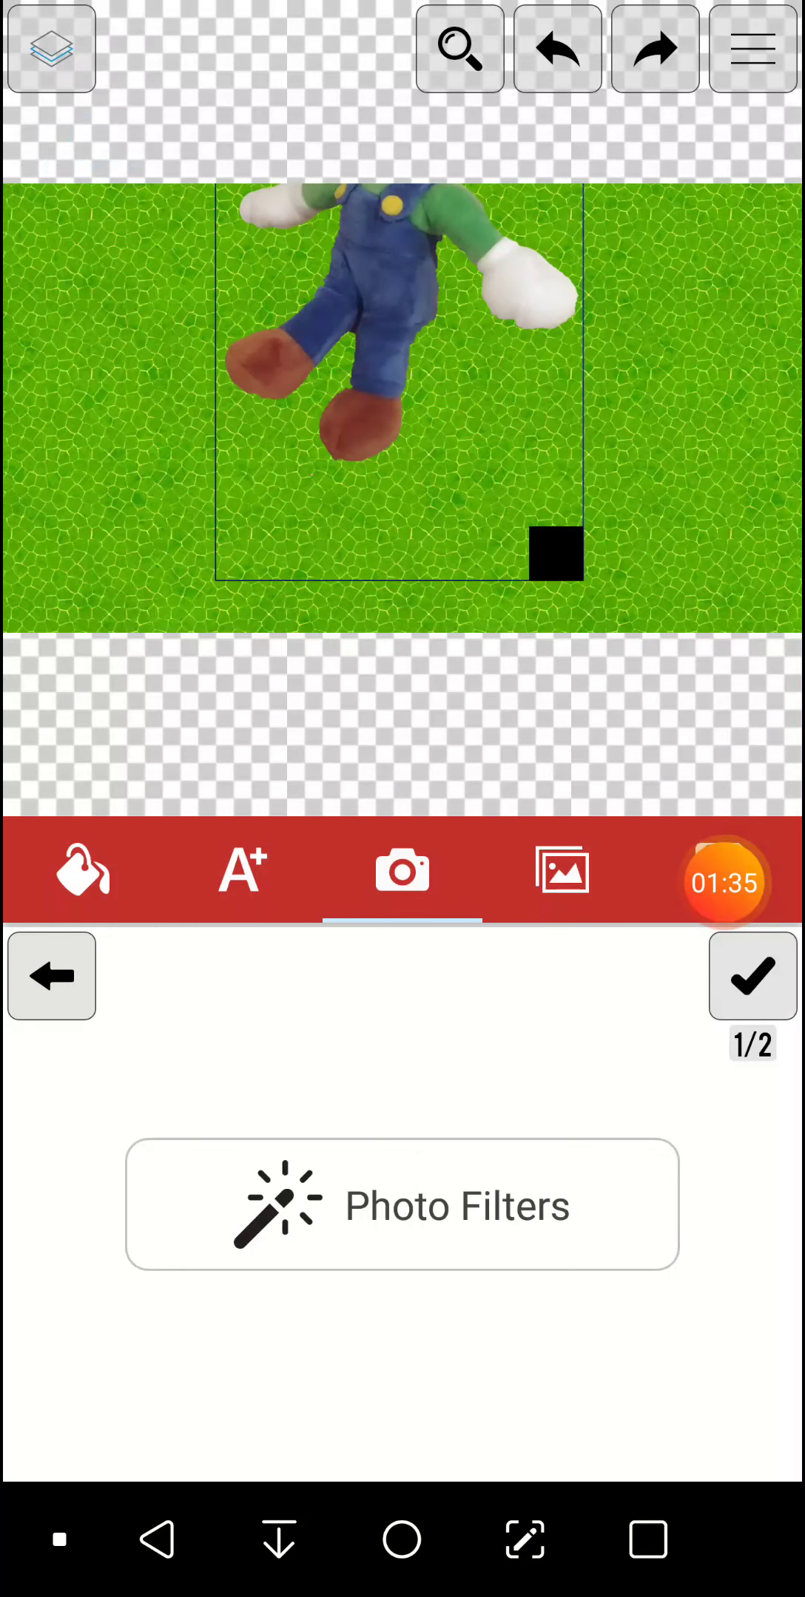
left_click_drag(650, 624, 587, 542)
left_click_drag(500, 374, 650, 430)
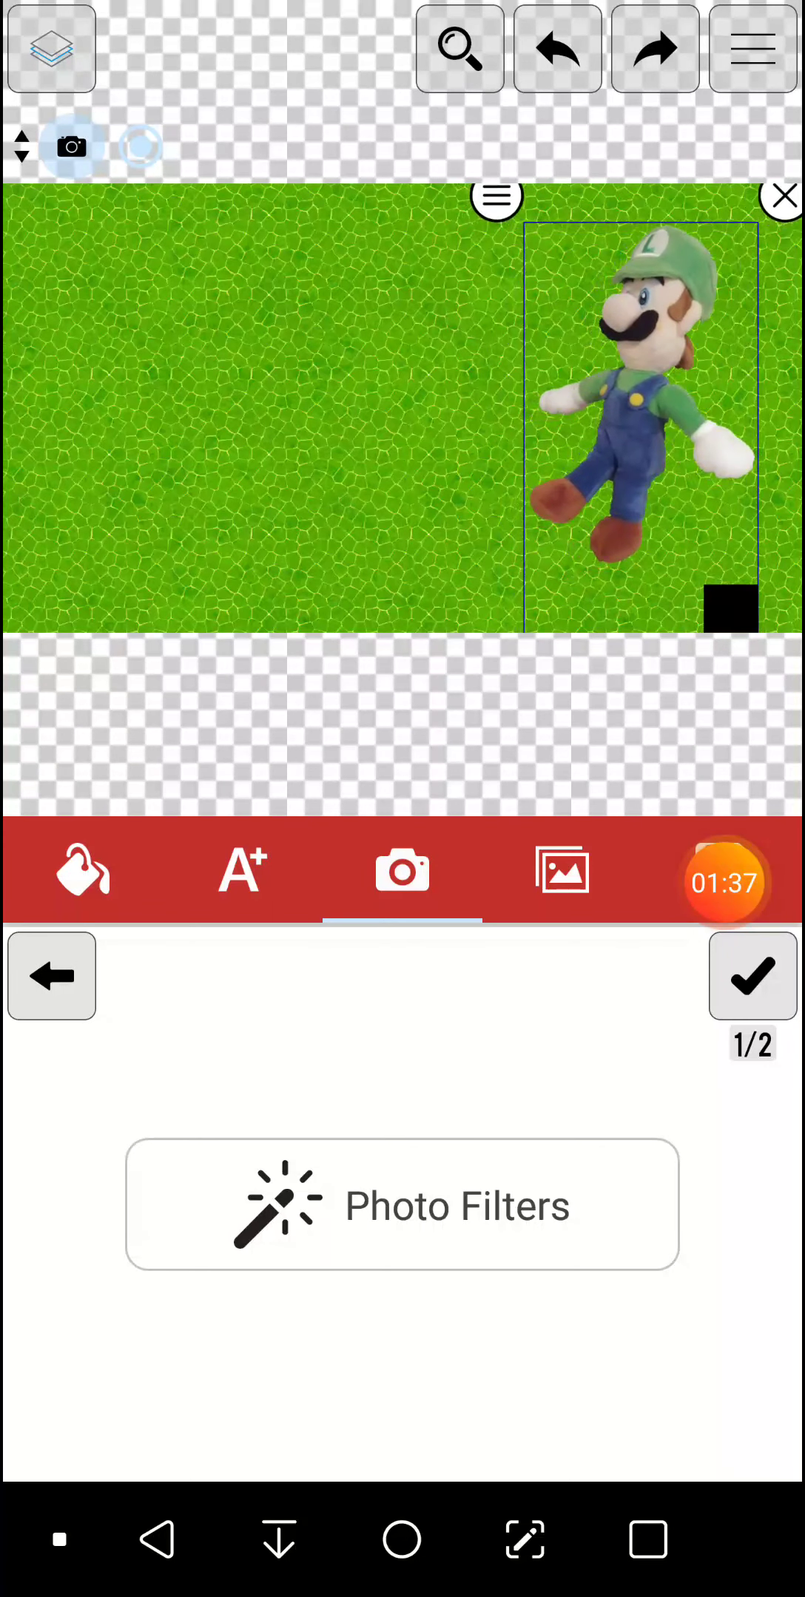
left_click(750, 976)
left_click(723, 882)
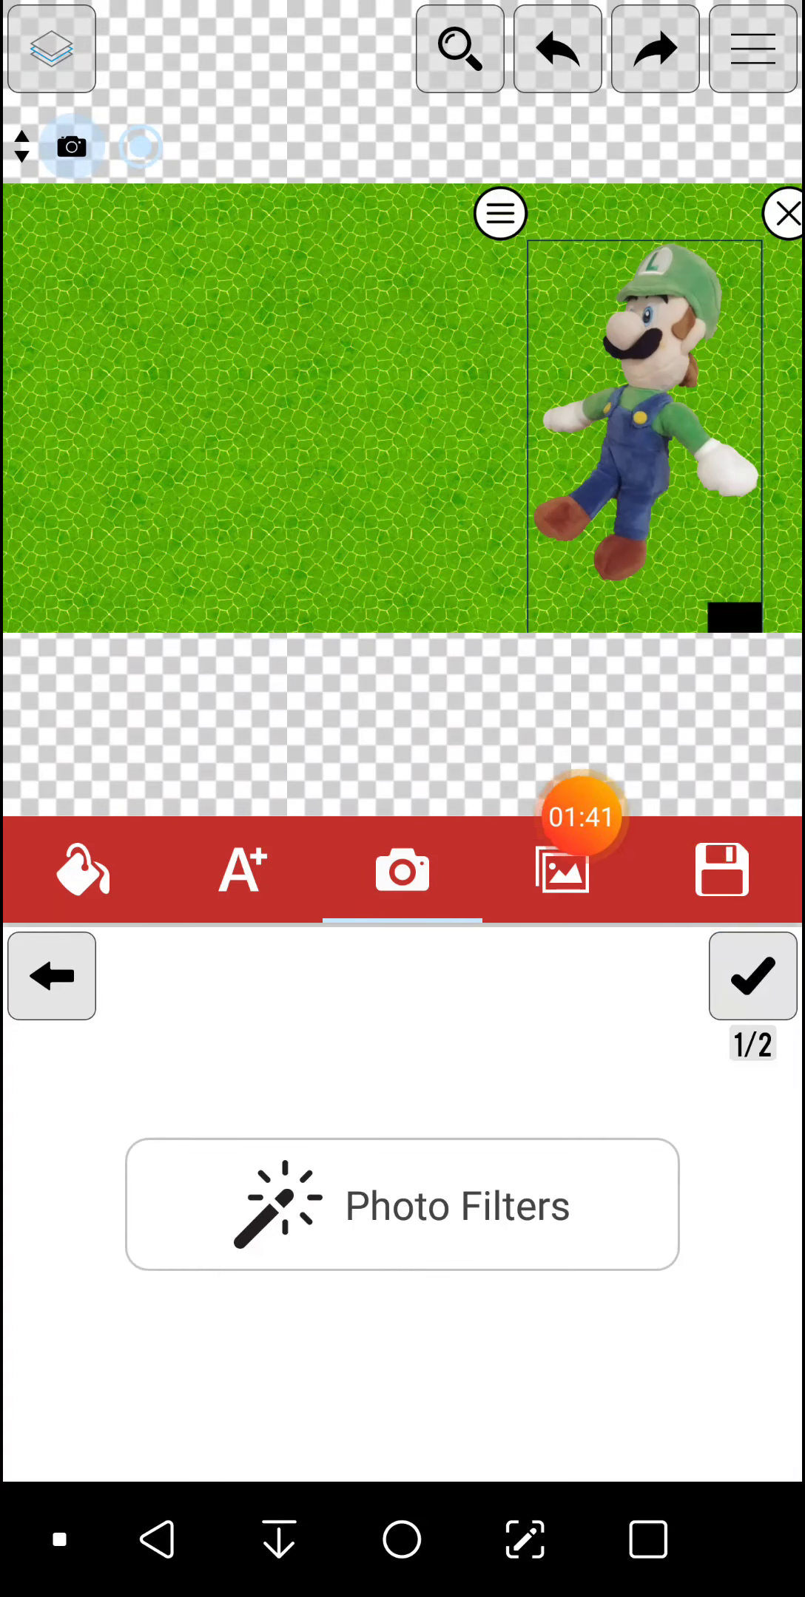
left_click_drag(625, 1204, 187, 1204)
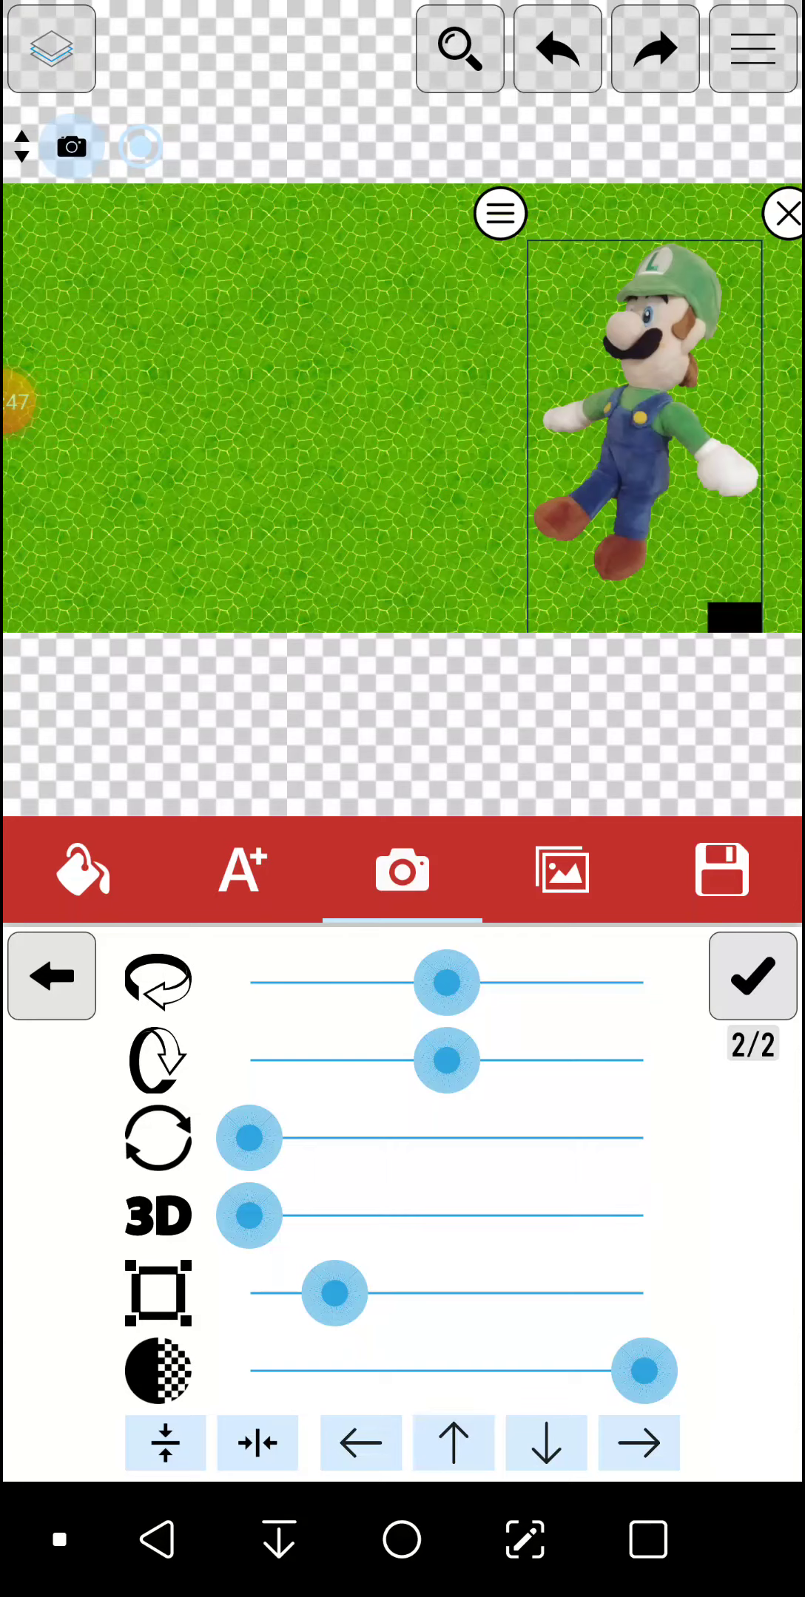
left_click(752, 976)
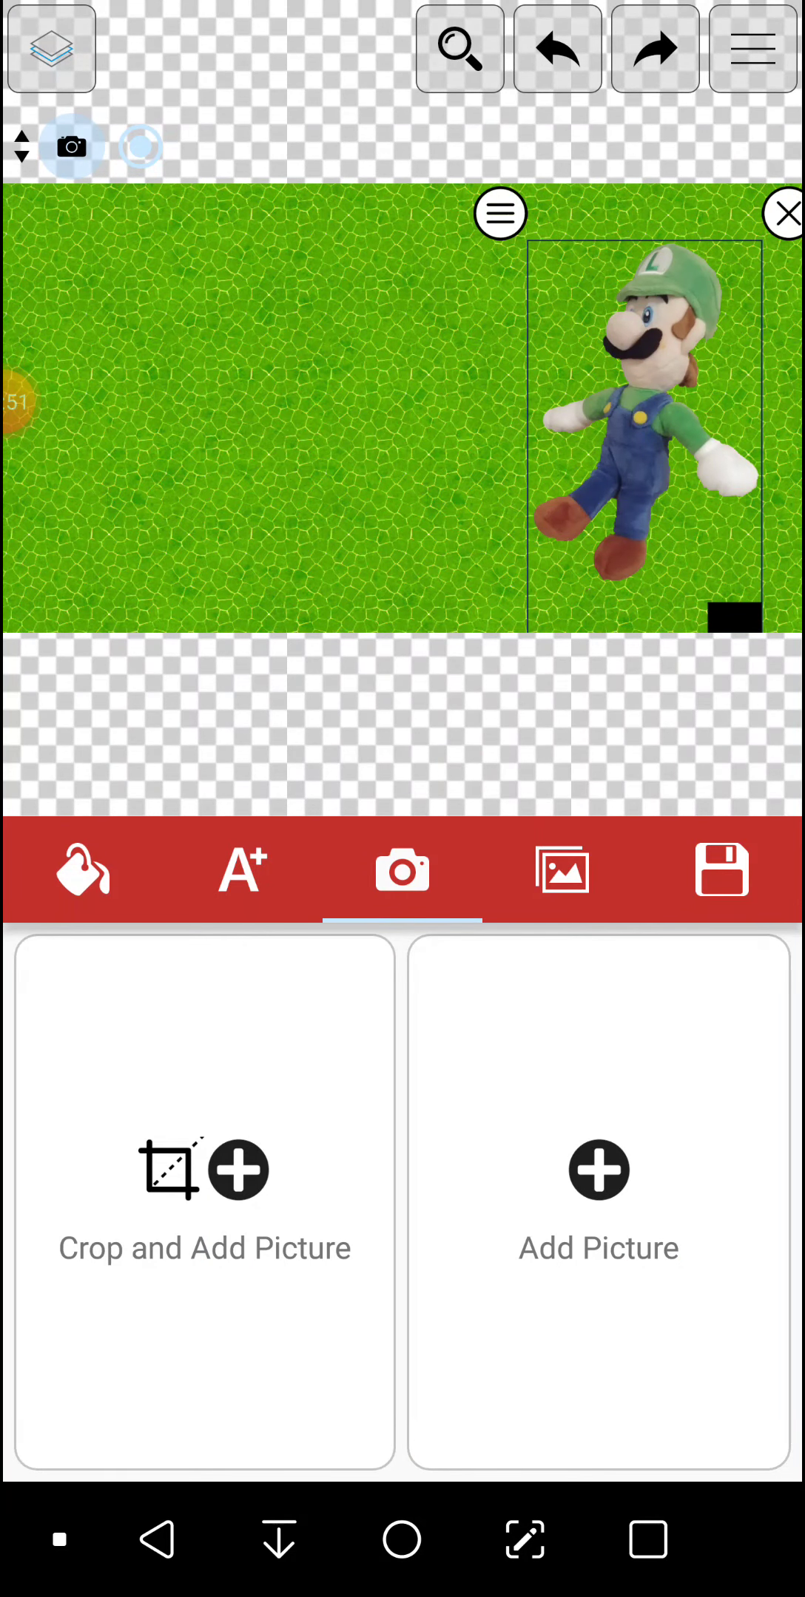
Step: Cancel a stray picture add, then tilt Luigi vertically with the 3D effect pushed to maximum
left_click(598, 1203)
key("Escape")
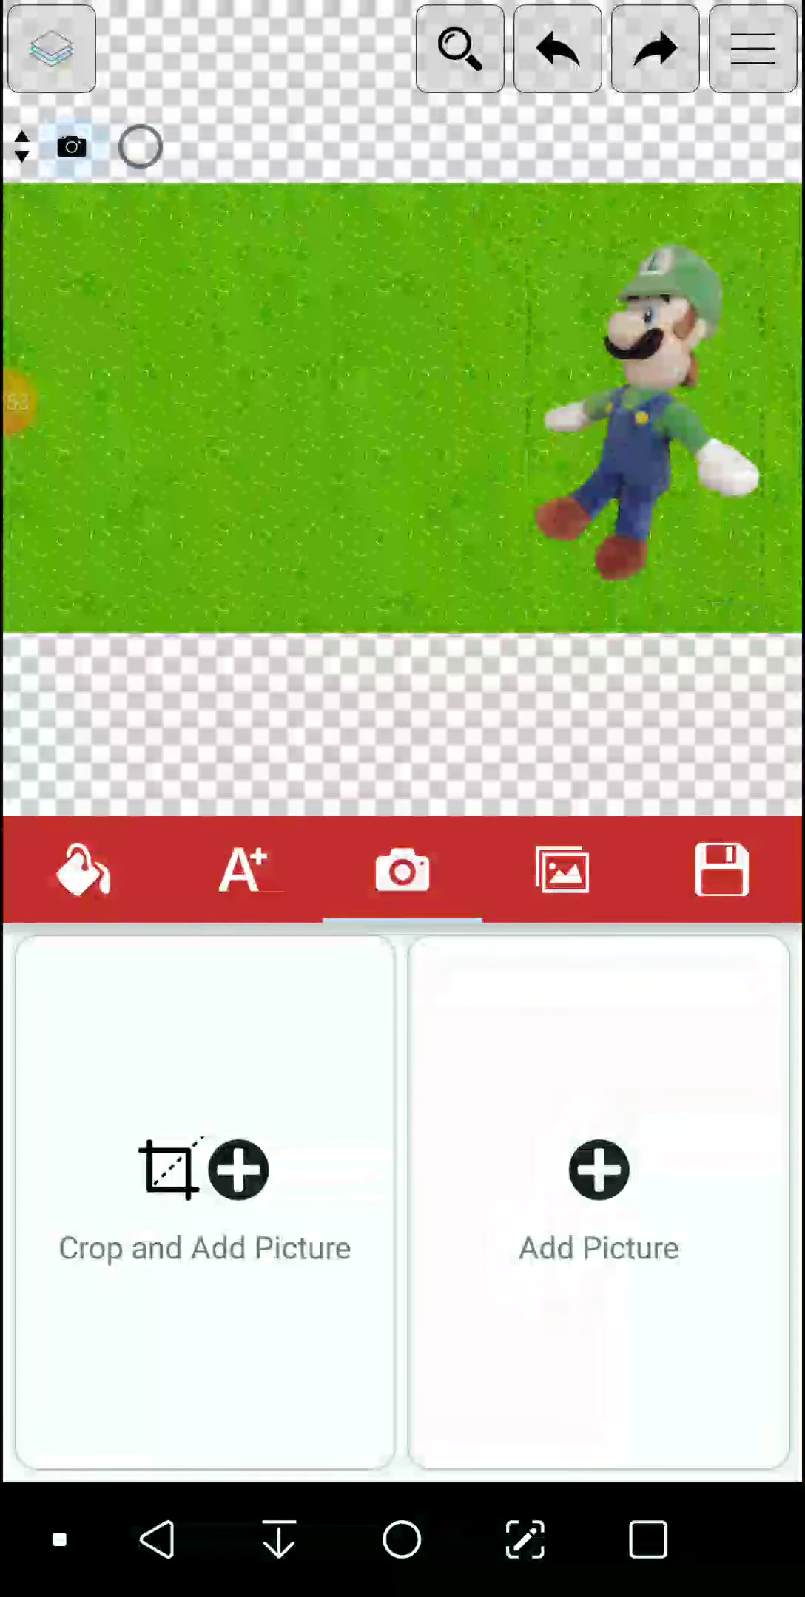
left_click(752, 976)
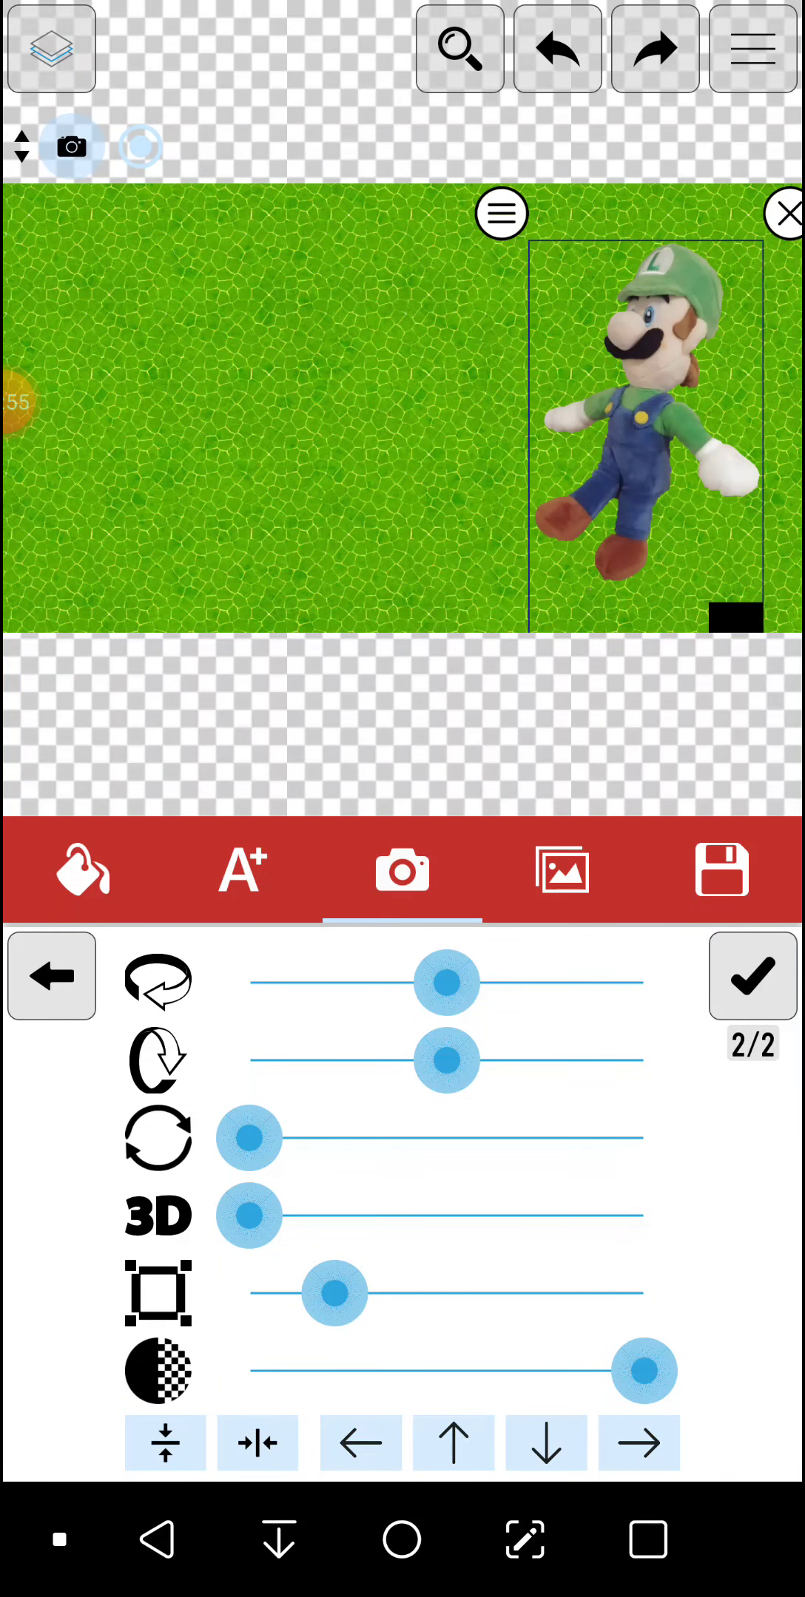
mouse_move(444, 1060)
left_mouse_down()
mouse_move(642, 1061)
mouse_move(444, 1061)
left_mouse_up()
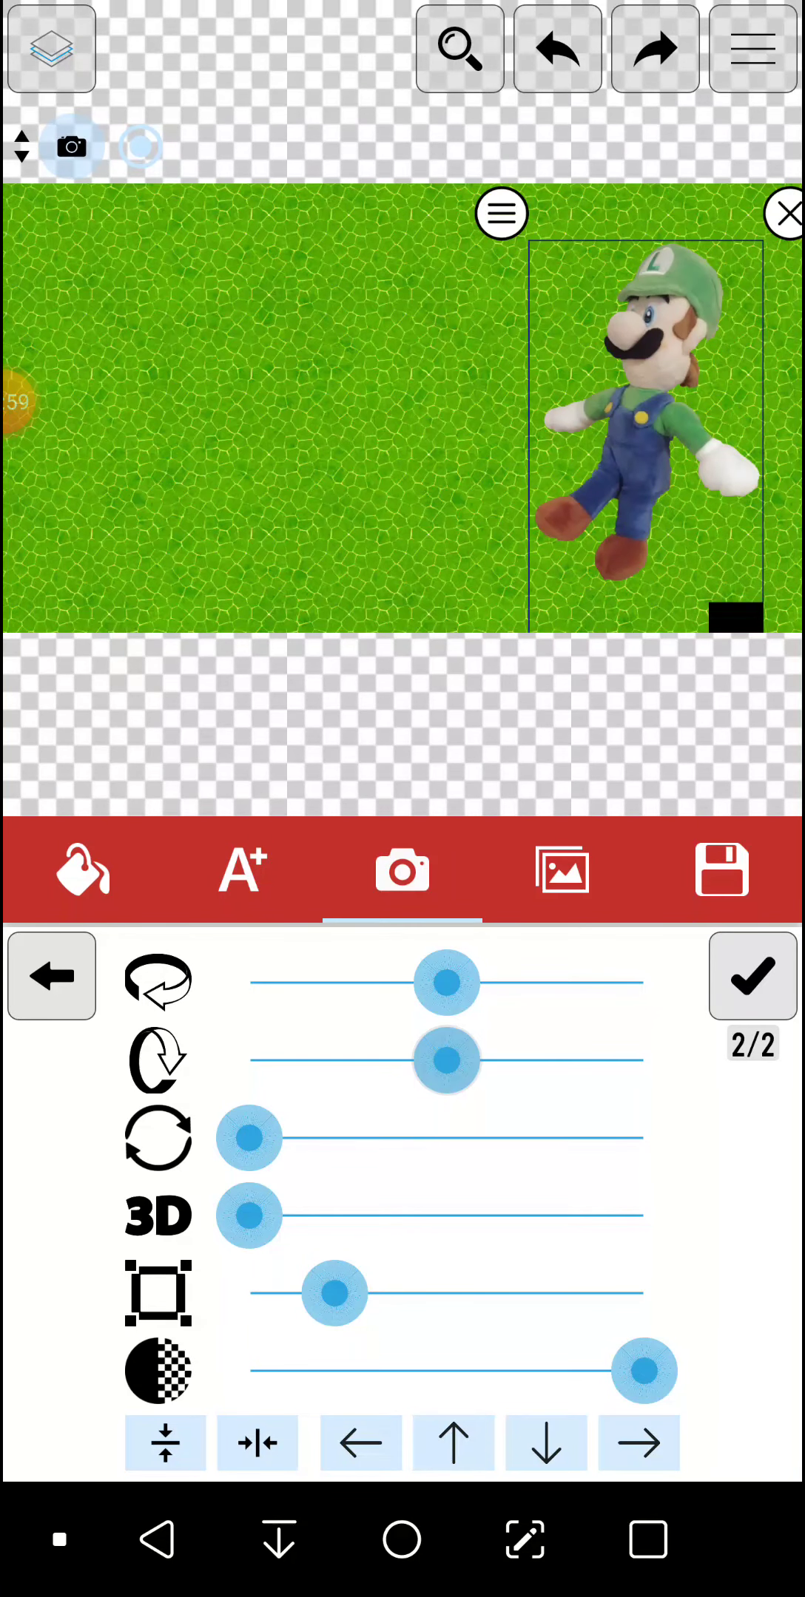
left_click_drag(248, 1216, 643, 1216)
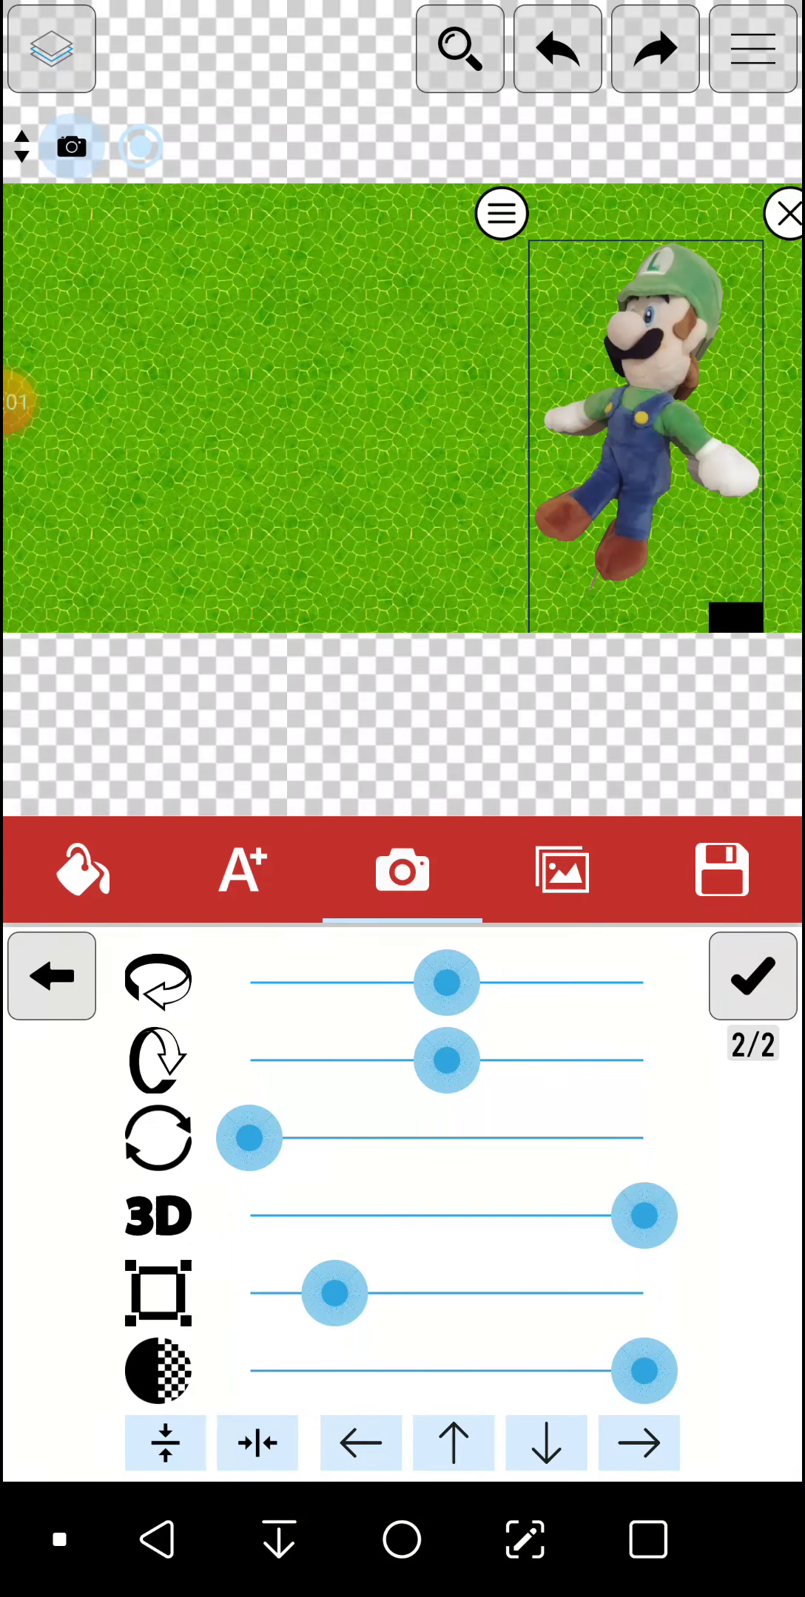
left_click(752, 976)
Step: Remove Luigi's 3D effect, rotate him upright and move him up to the right edge
left_click(543, 387)
left_click(752, 976)
mouse_move(445, 1061)
left_mouse_down()
mouse_move(612, 1060)
mouse_move(445, 1060)
left_mouse_up()
mouse_move(249, 1138)
left_mouse_down()
mouse_move(299, 1138)
mouse_move(249, 1138)
left_mouse_up()
left_click_drag(643, 1216, 249, 1216)
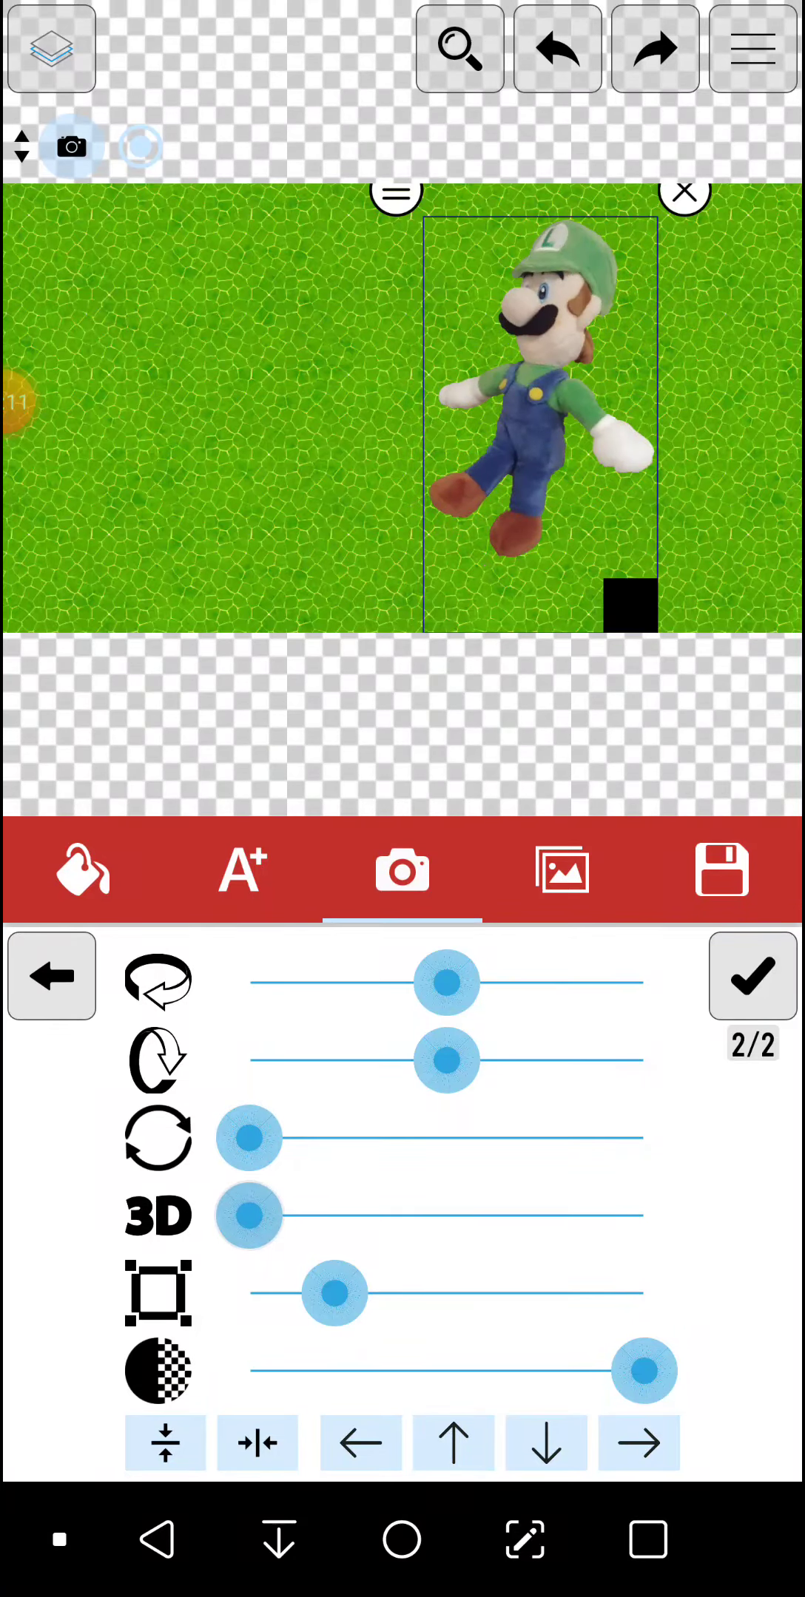
left_click_drag(540, 412, 609, 425)
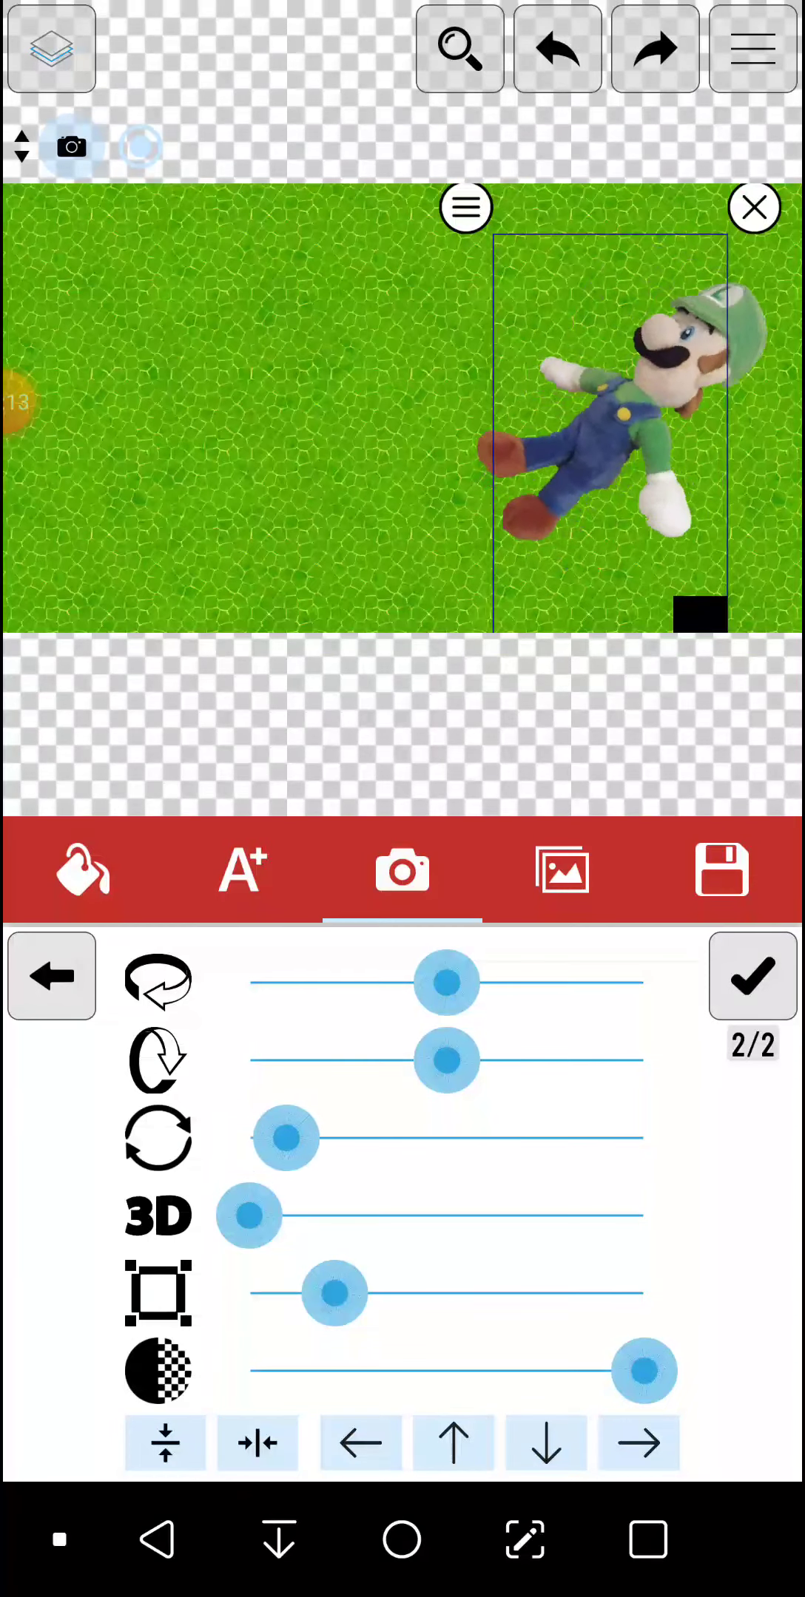
left_click_drag(249, 1138, 609, 1138)
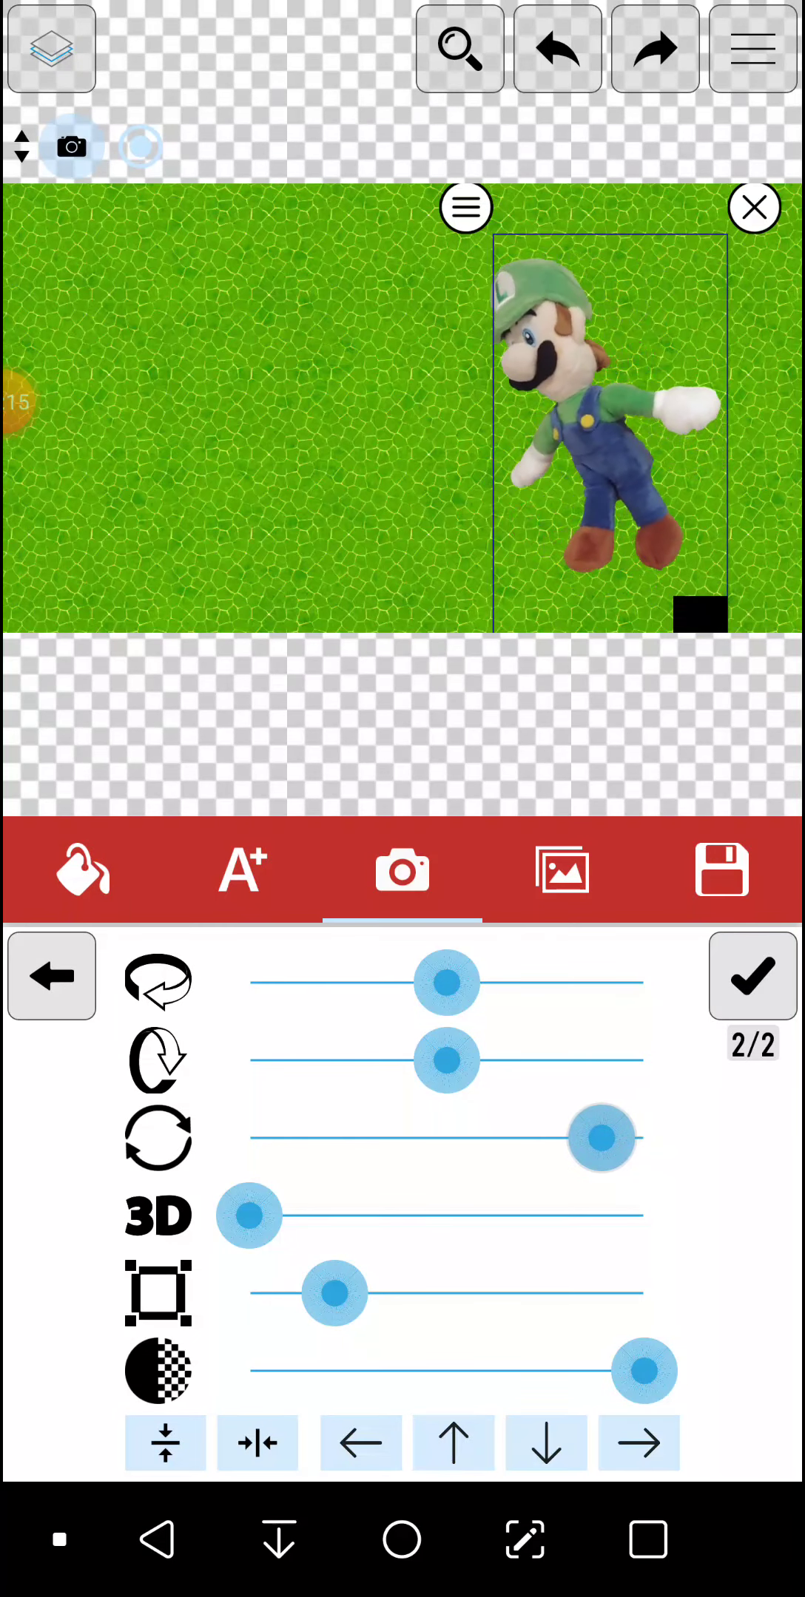
left_click_drag(610, 425, 639, 387)
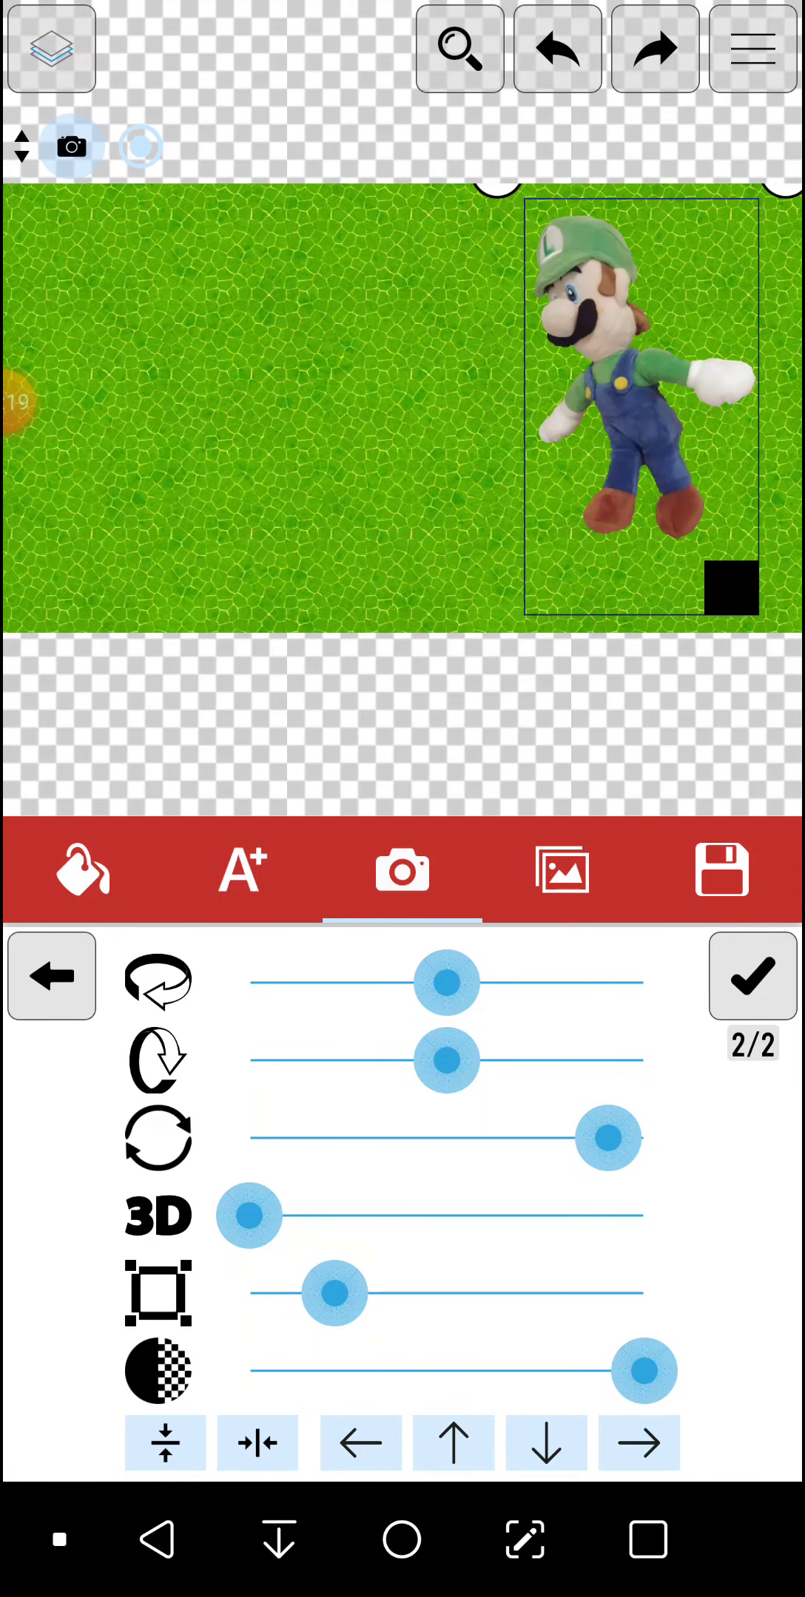
left_click(752, 977)
Step: Insert the standing Mario plush from the Eraser album and enlarge him beside Luigi
left_click(597, 1200)
left_click(253, 741)
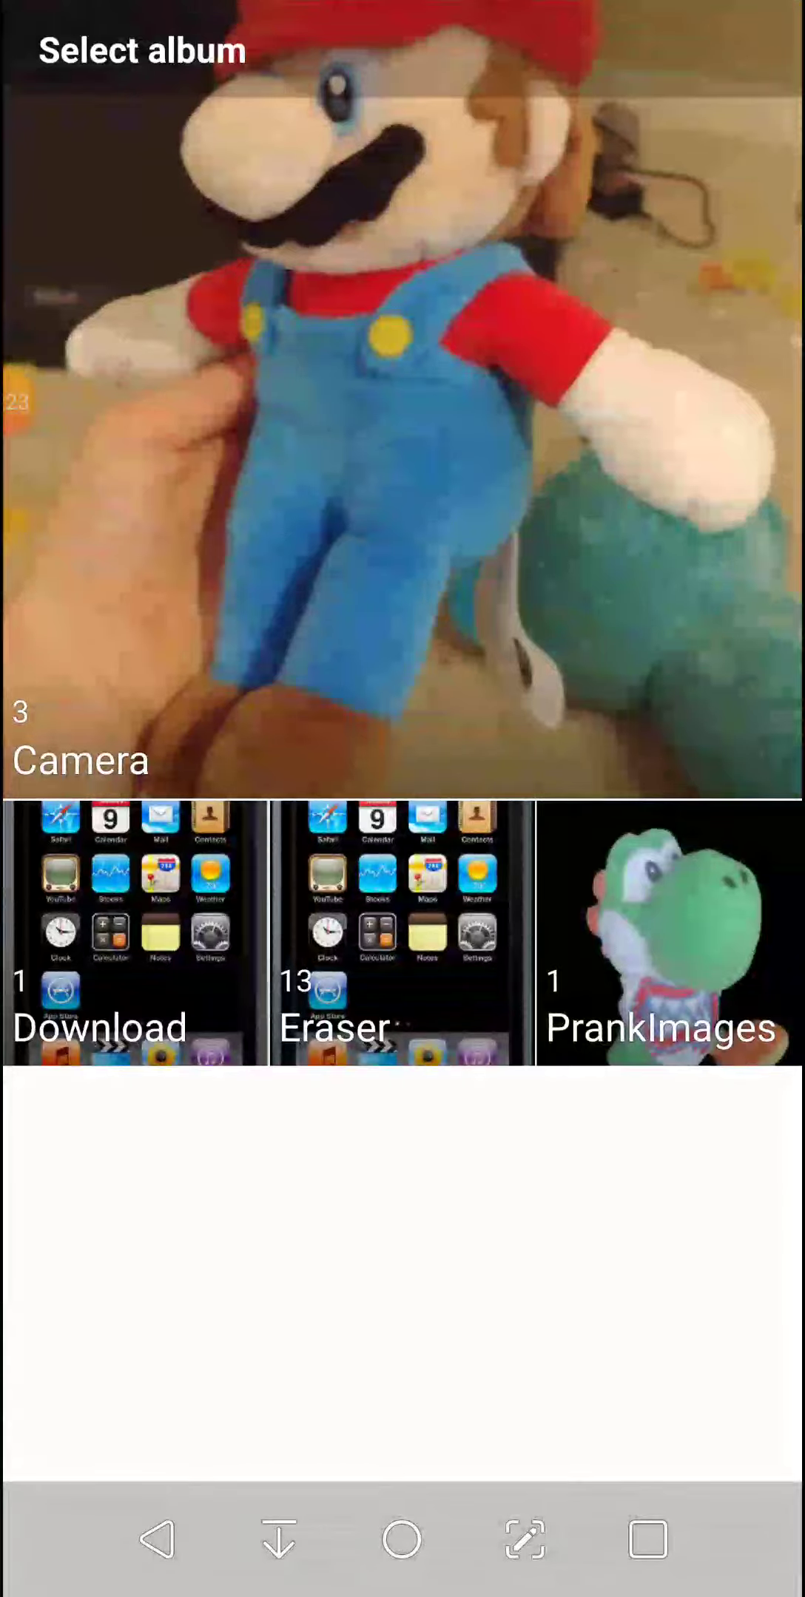
left_click(402, 400)
left_click(51, 50)
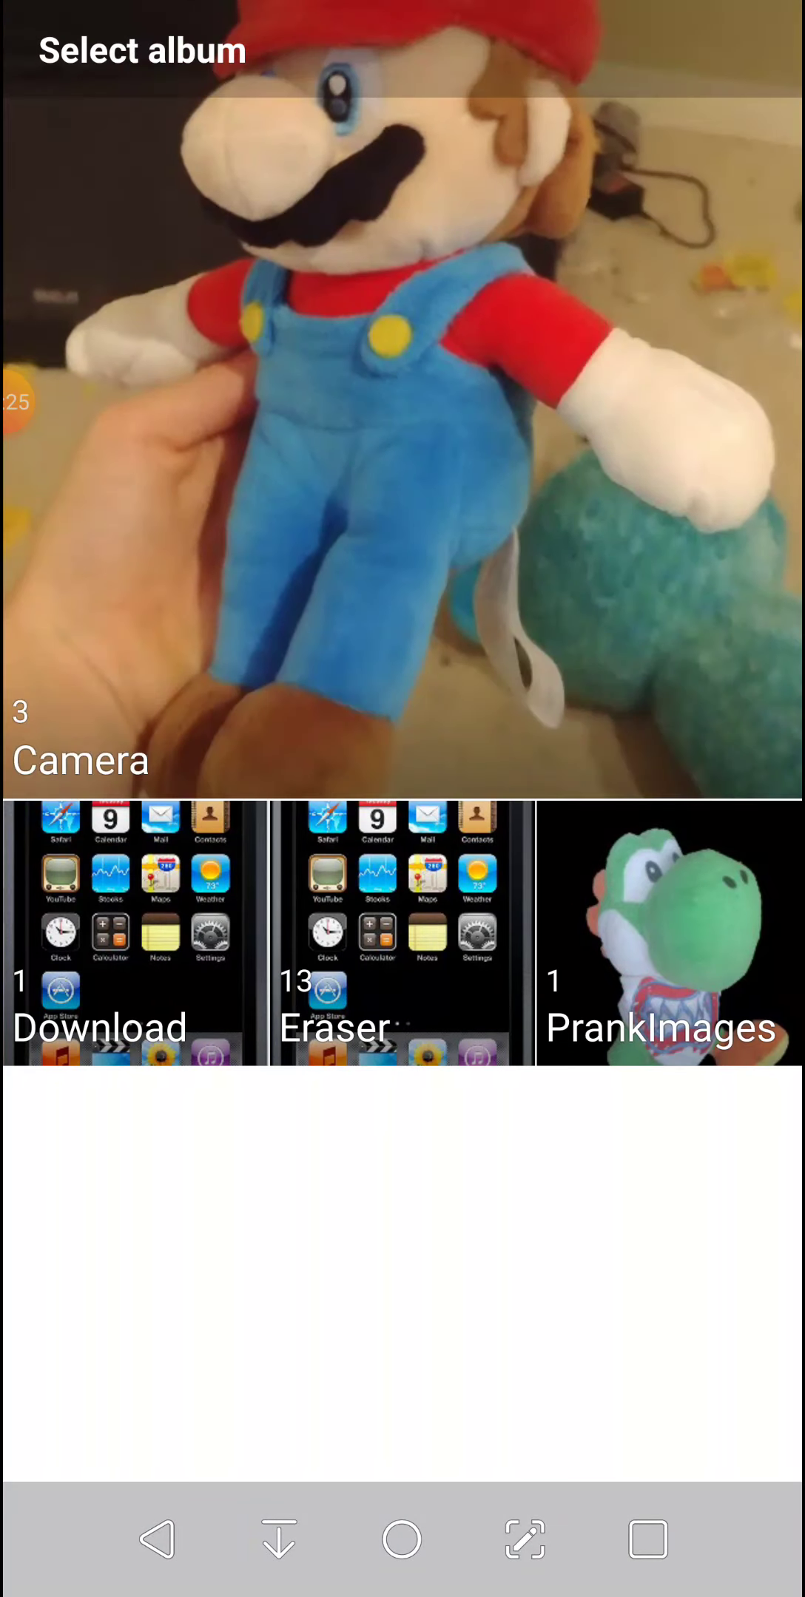
left_click(402, 933)
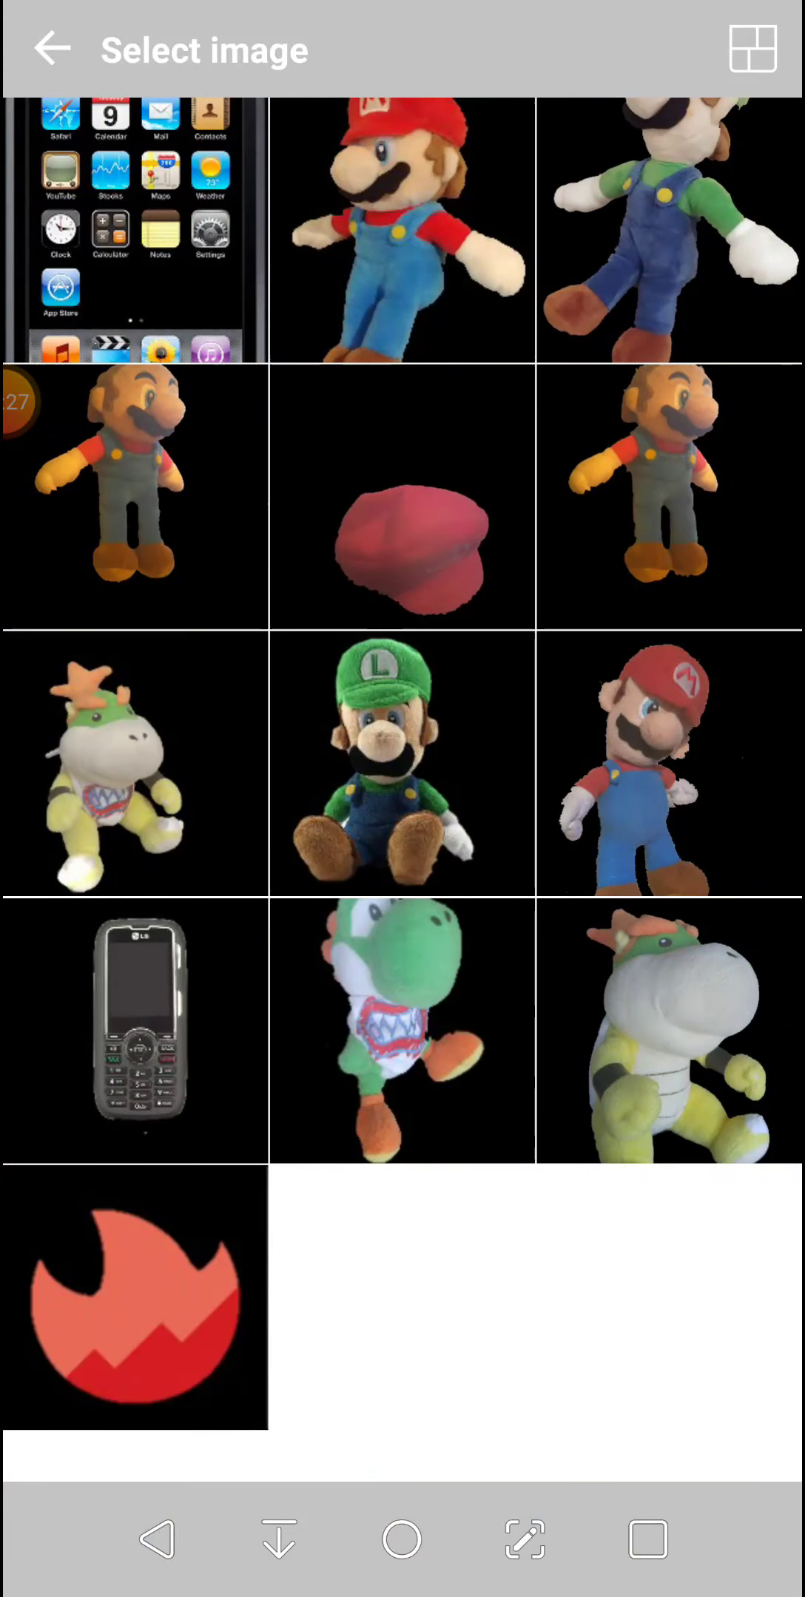
left_click(402, 229)
left_click_drag(472, 537, 521, 611)
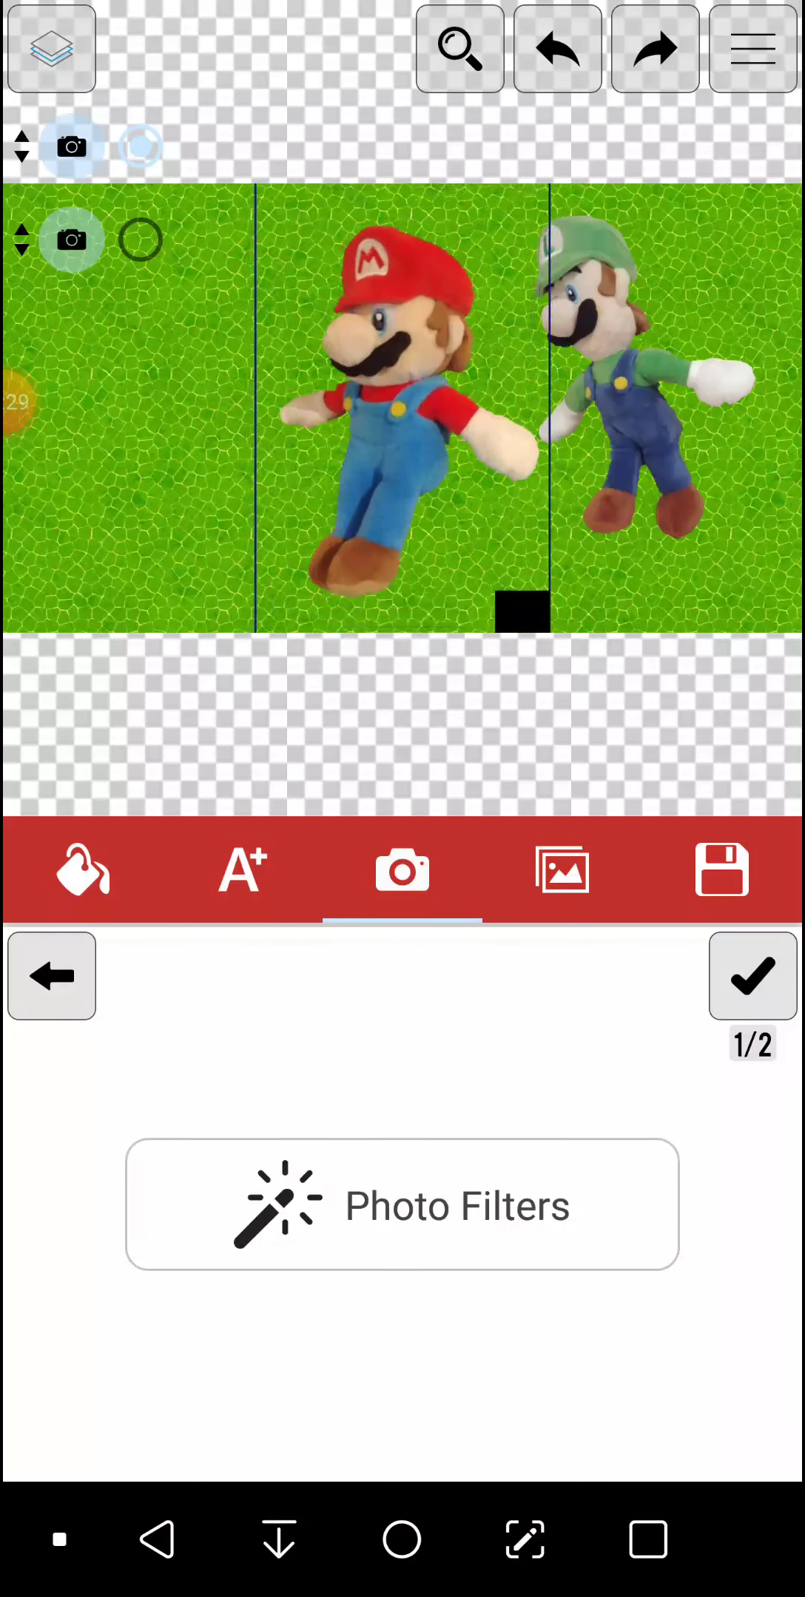
Step: Move Mario to the left side and flip him horizontally so he faces Luigi
left_click_drag(400, 412, 182, 399)
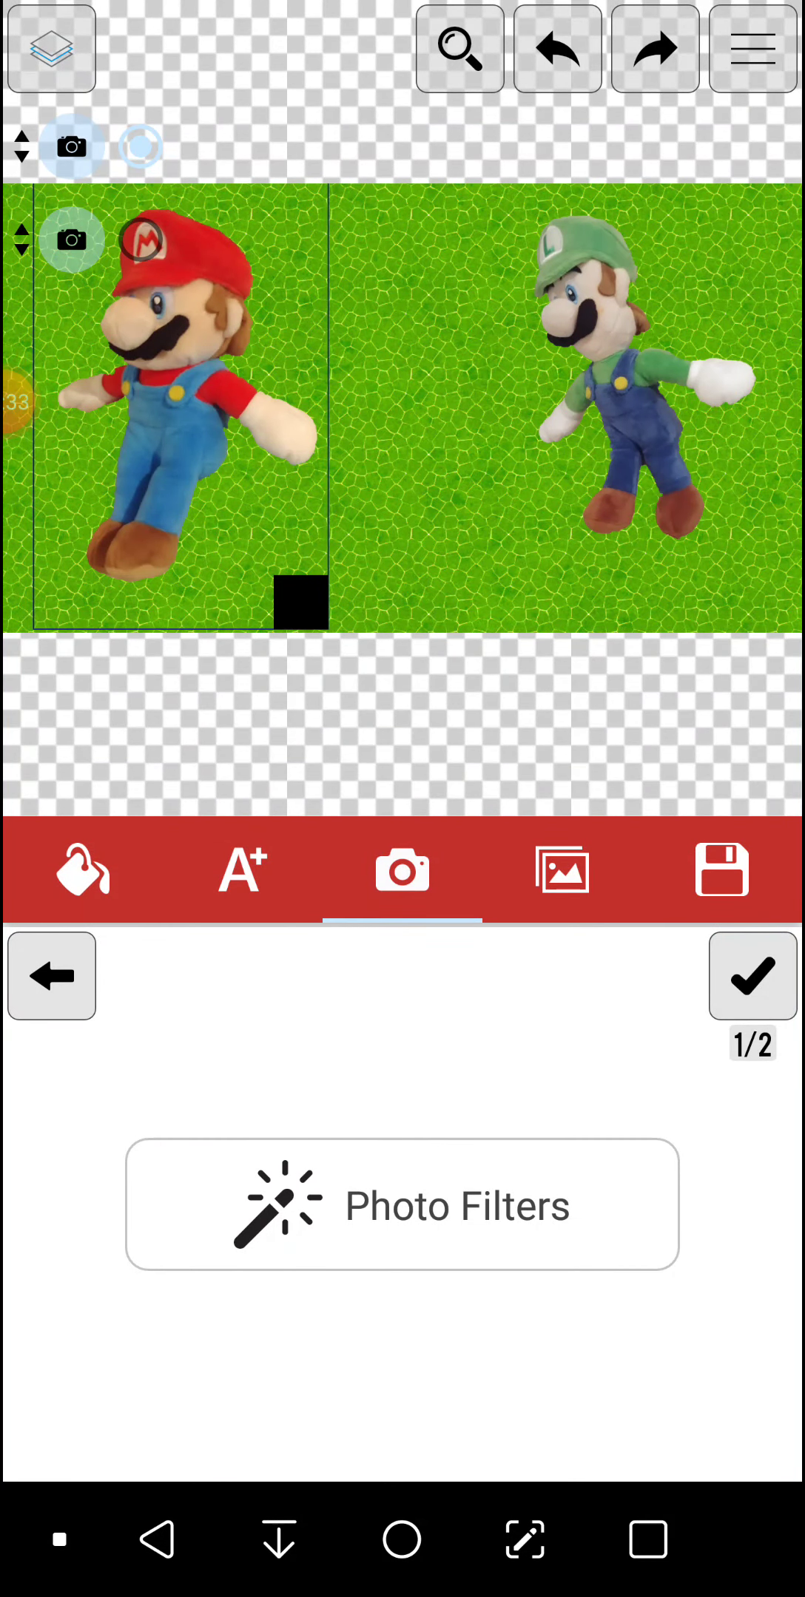
left_click_drag(181, 400, 275, 499)
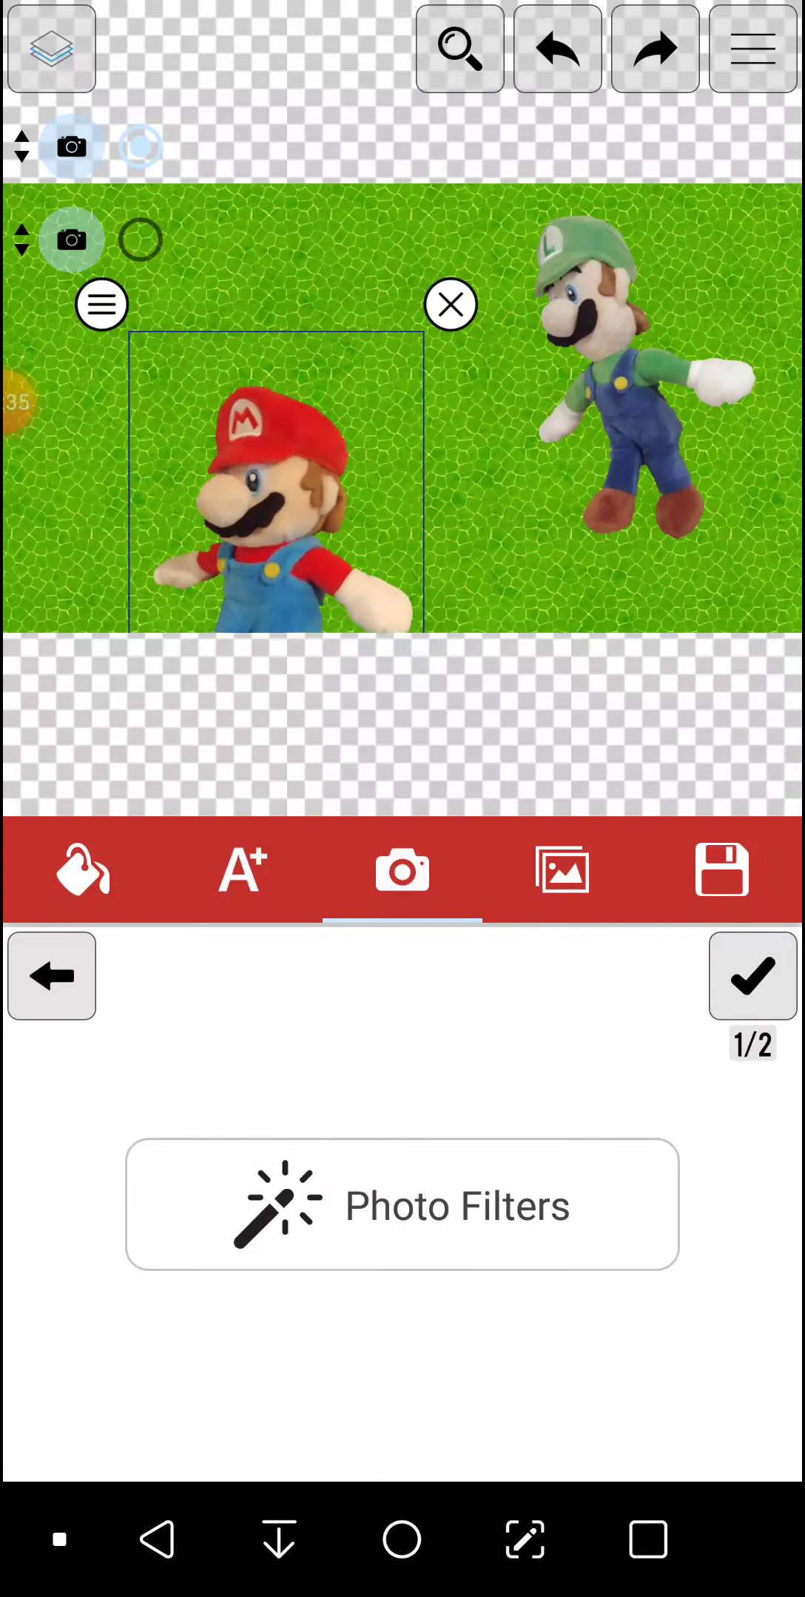
left_click(100, 304)
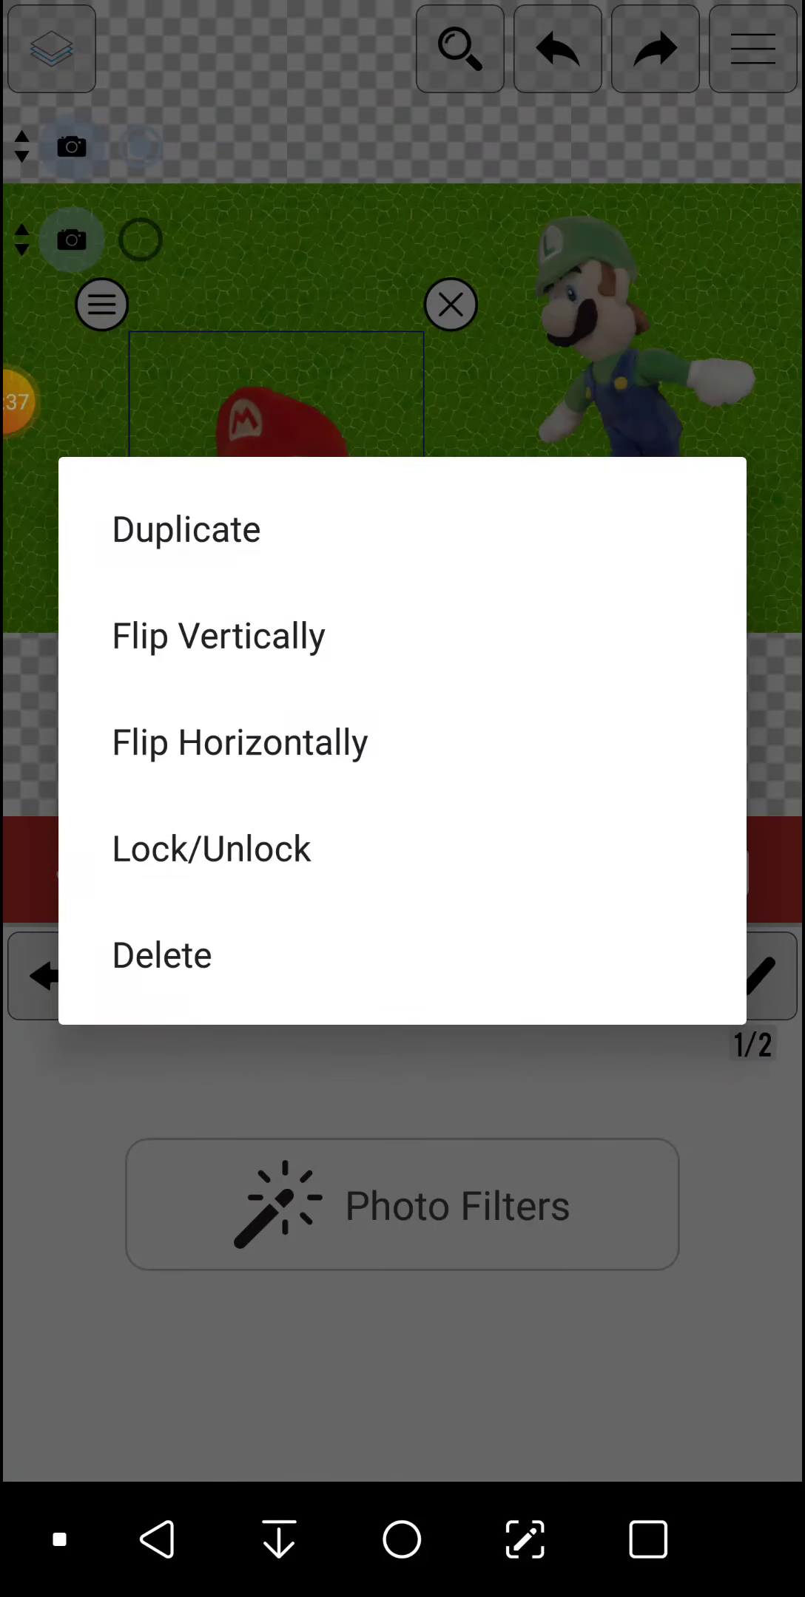
left_click(240, 742)
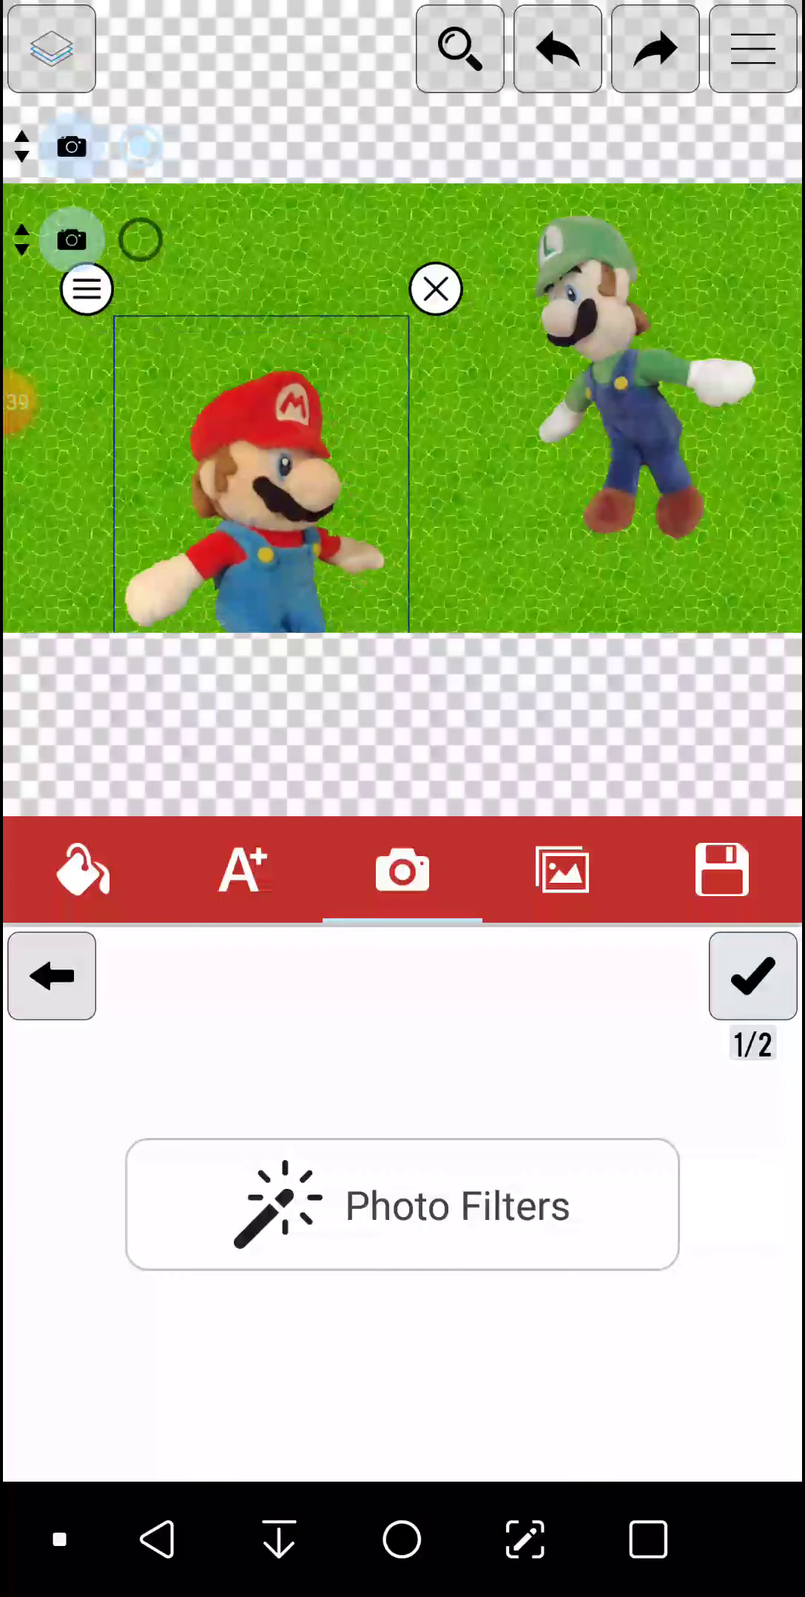
left_click(562, 723)
Step: Push Mario further left, enlarge him and rotate him slightly clockwise, then confirm
left_click(187, 400)
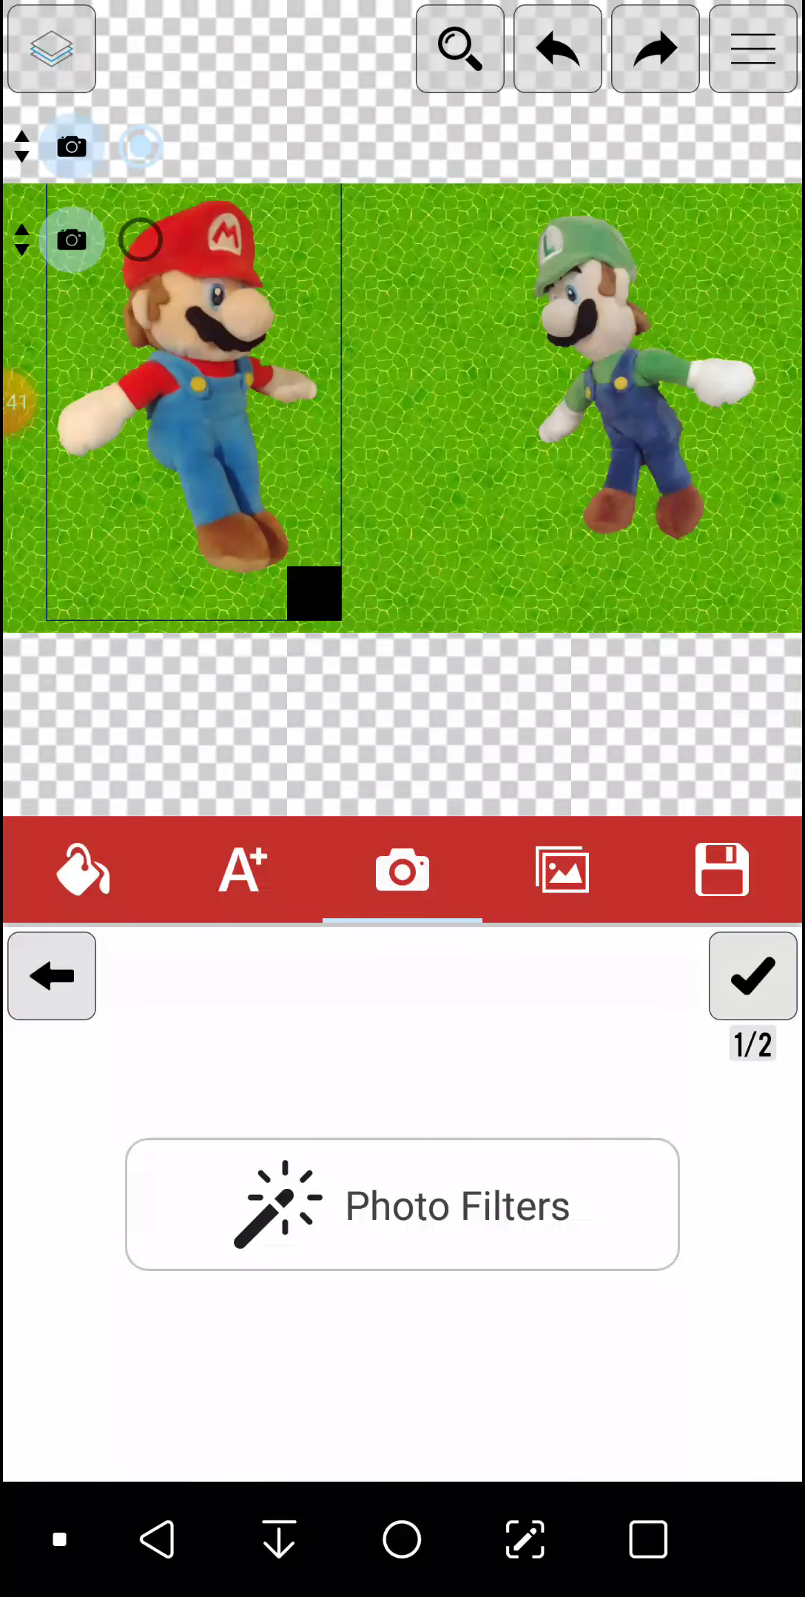
mouse_move(200, 399)
left_mouse_down()
mouse_move(150, 412)
mouse_move(144, 400)
left_mouse_up()
left_click(625, 374)
left_click(375, 724)
left_click(137, 399)
left_click_drag(250, 586, 265, 606)
left_click_drag(625, 1348, 187, 1347)
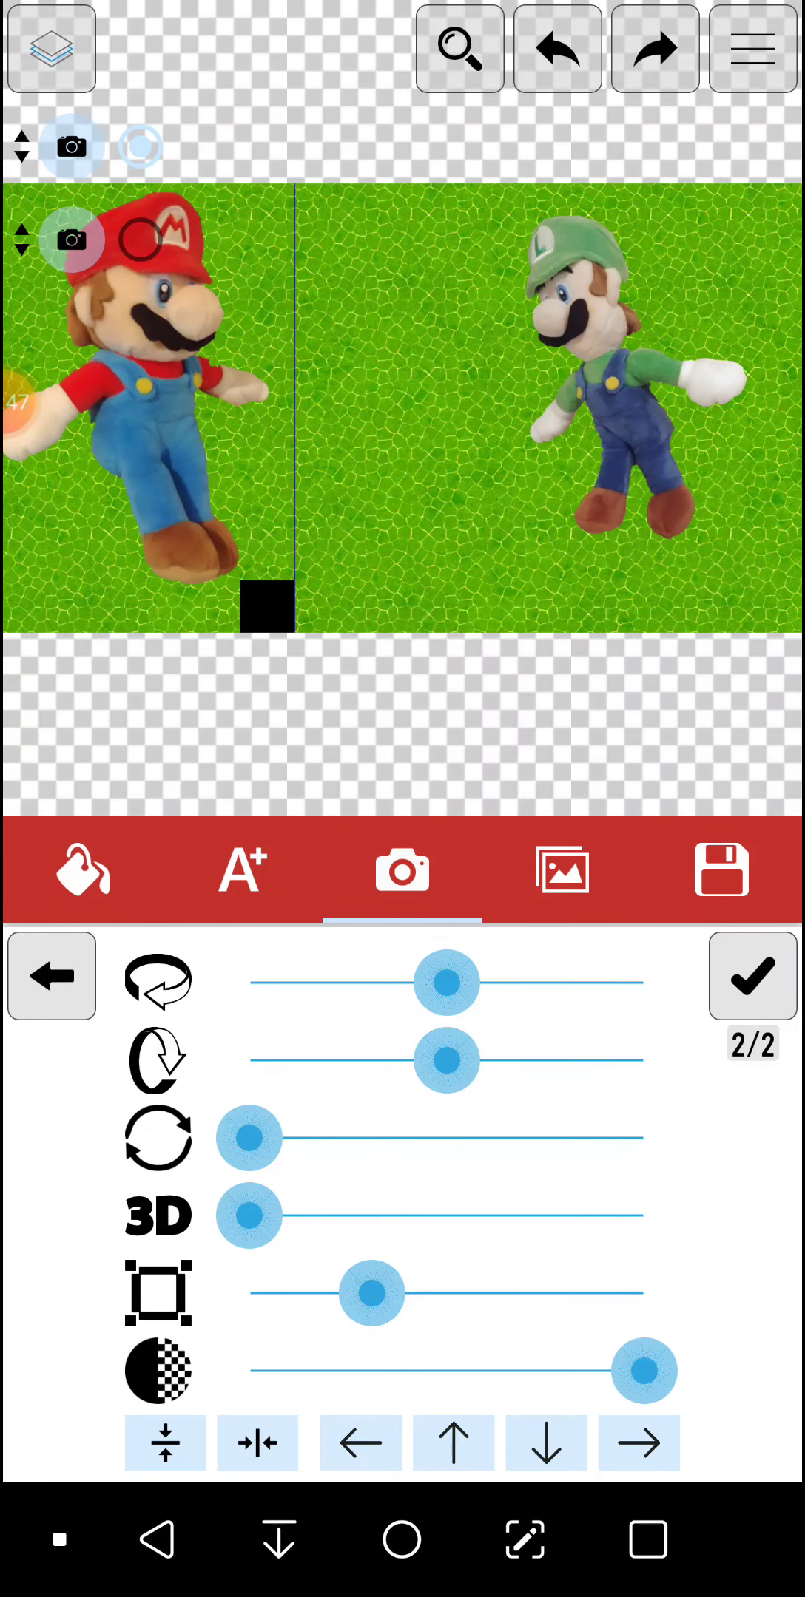
left_click_drag(248, 1137, 270, 1137)
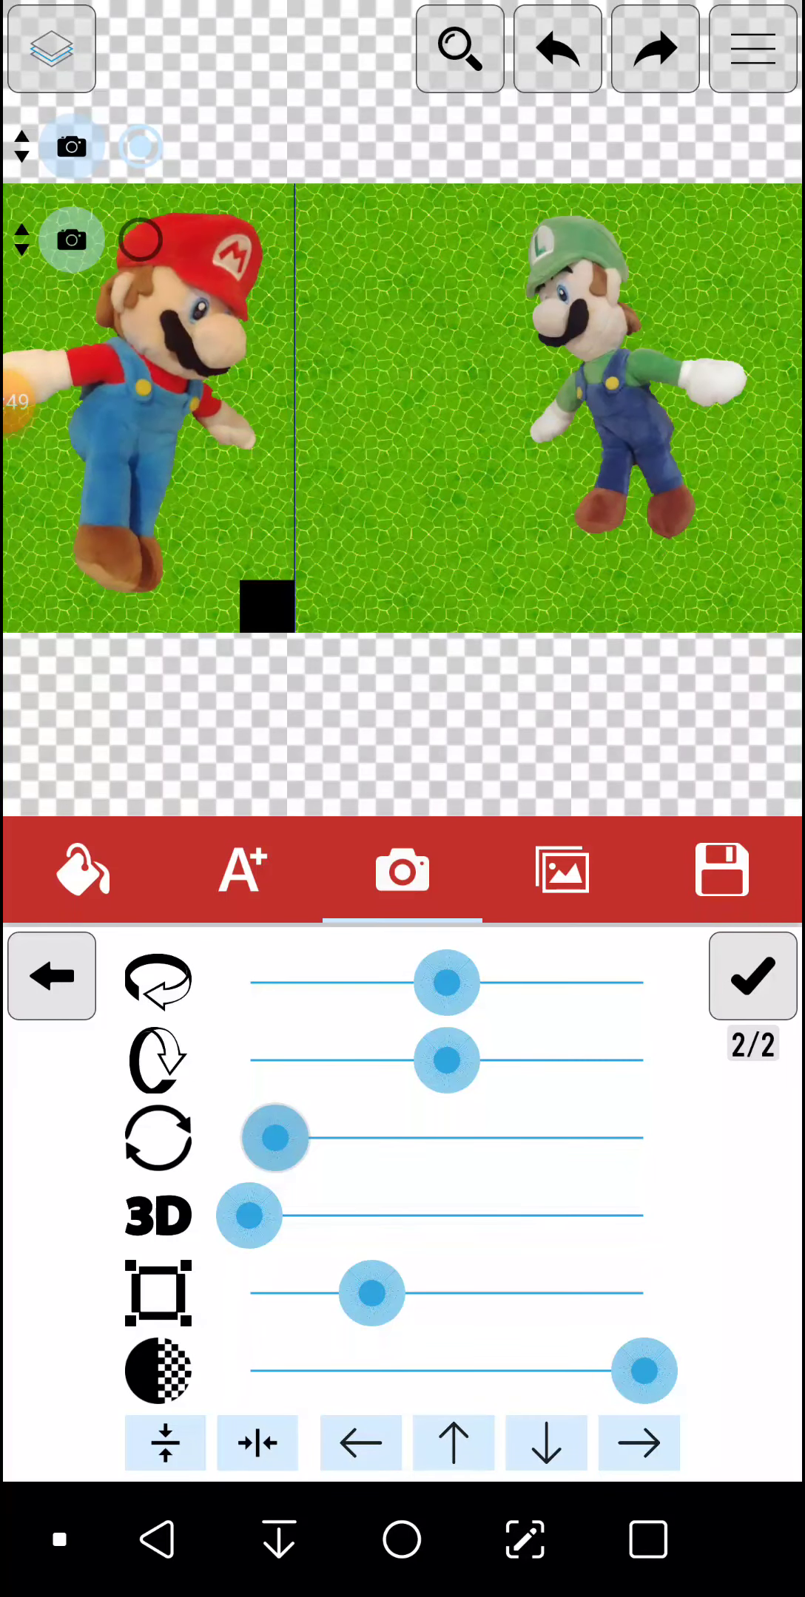
left_click(751, 976)
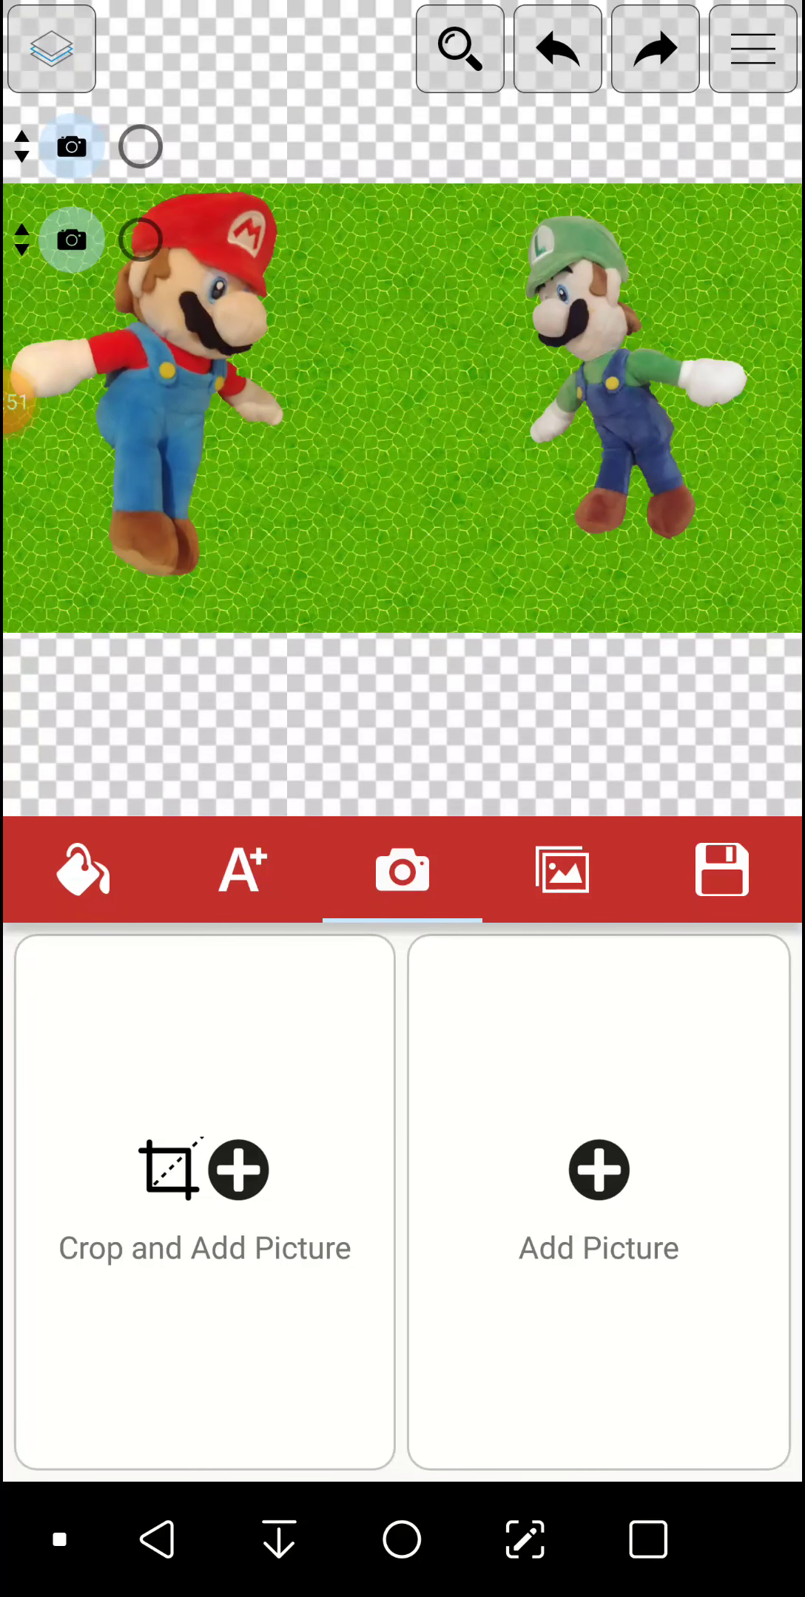
Step: Enlarge Luigi in several passes until he fills the right edge facing Mario, then confirm
left_click(600, 374)
mouse_move(600, 400)
left_mouse_down()
mouse_move(668, 400)
mouse_move(637, 400)
left_mouse_up()
left_click(751, 976)
left_click(625, 399)
left_click_drag(637, 400, 562, 362)
mouse_move(669, 562)
left_mouse_down()
mouse_move(750, 611)
mouse_move(681, 581)
mouse_move(700, 611)
mouse_move(774, 624)
left_mouse_up()
left_click_drag(562, 375, 600, 400)
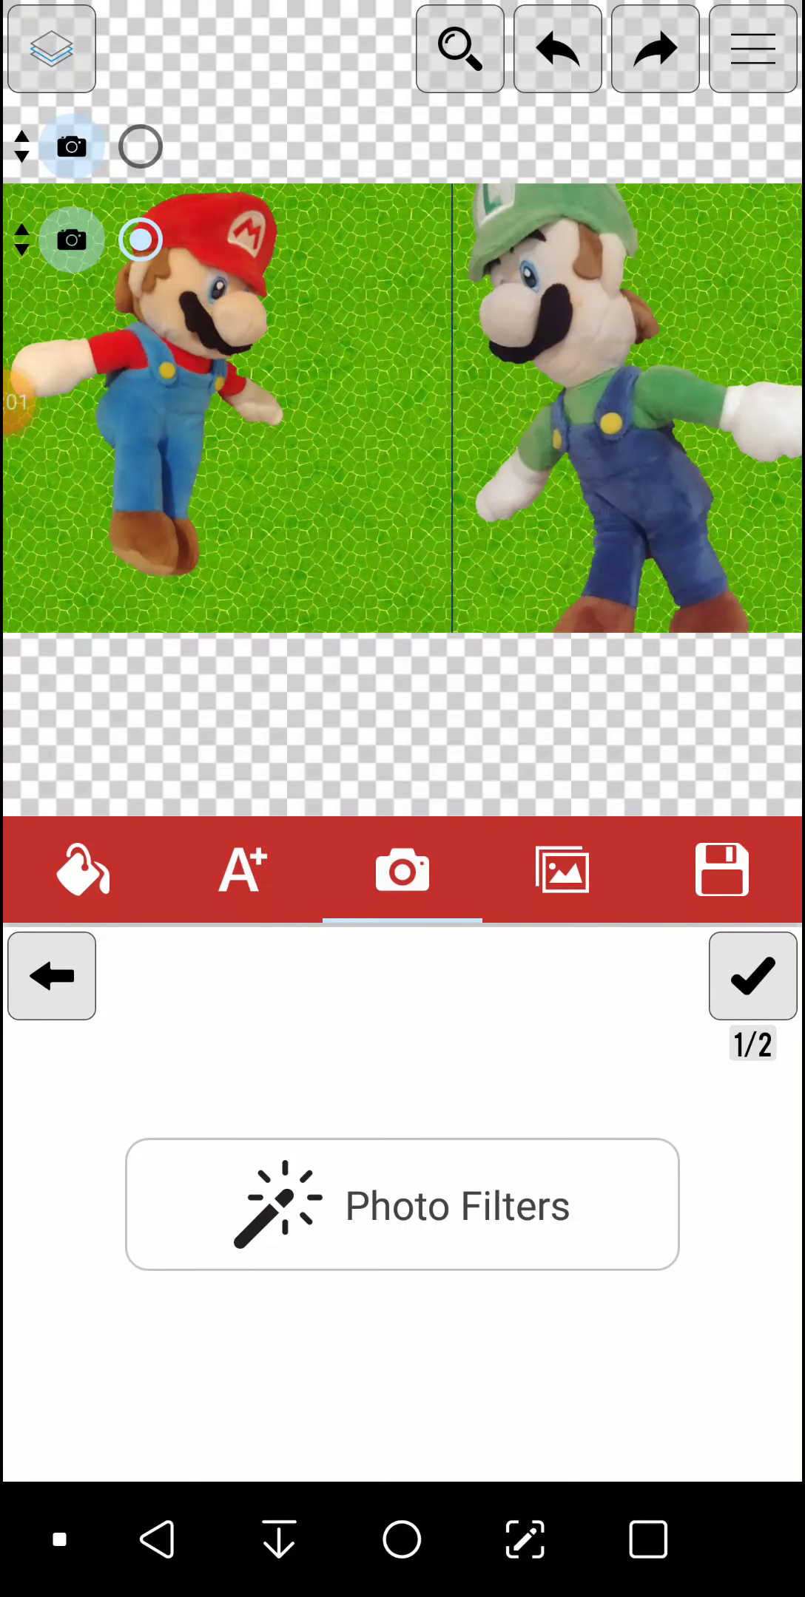
left_click(751, 977)
left_click(562, 400)
left_click_drag(749, 612, 668, 543)
mouse_move(537, 349)
left_mouse_down()
mouse_move(599, 412)
mouse_move(650, 430)
mouse_move(656, 425)
left_mouse_up()
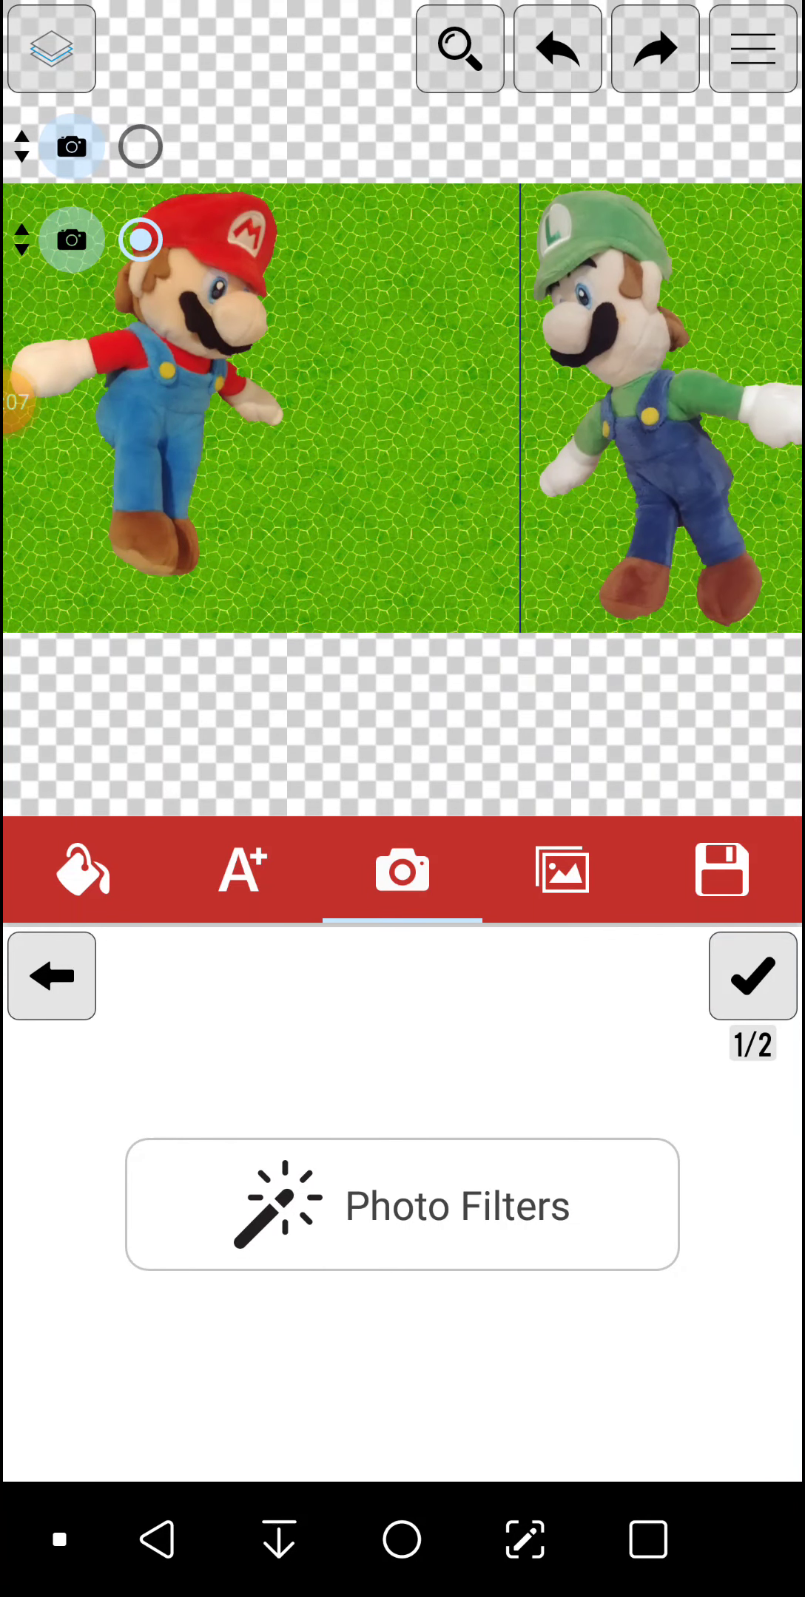
left_click(750, 976)
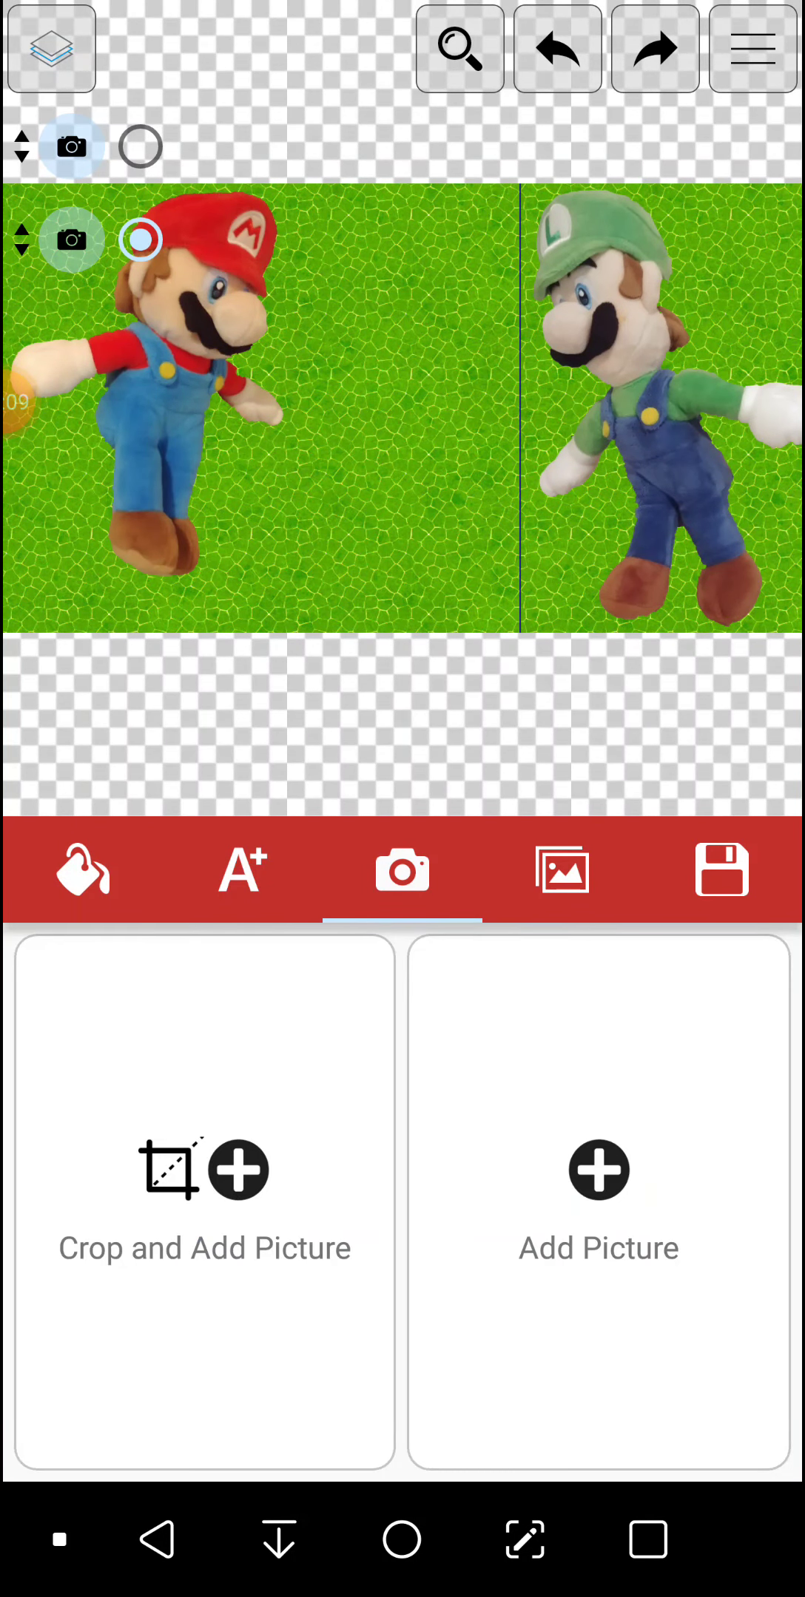
Step: Insert the iPod cut-out from the Eraser album between Mario and Luigi and enlarge it
left_click(599, 1198)
left_click(257, 740)
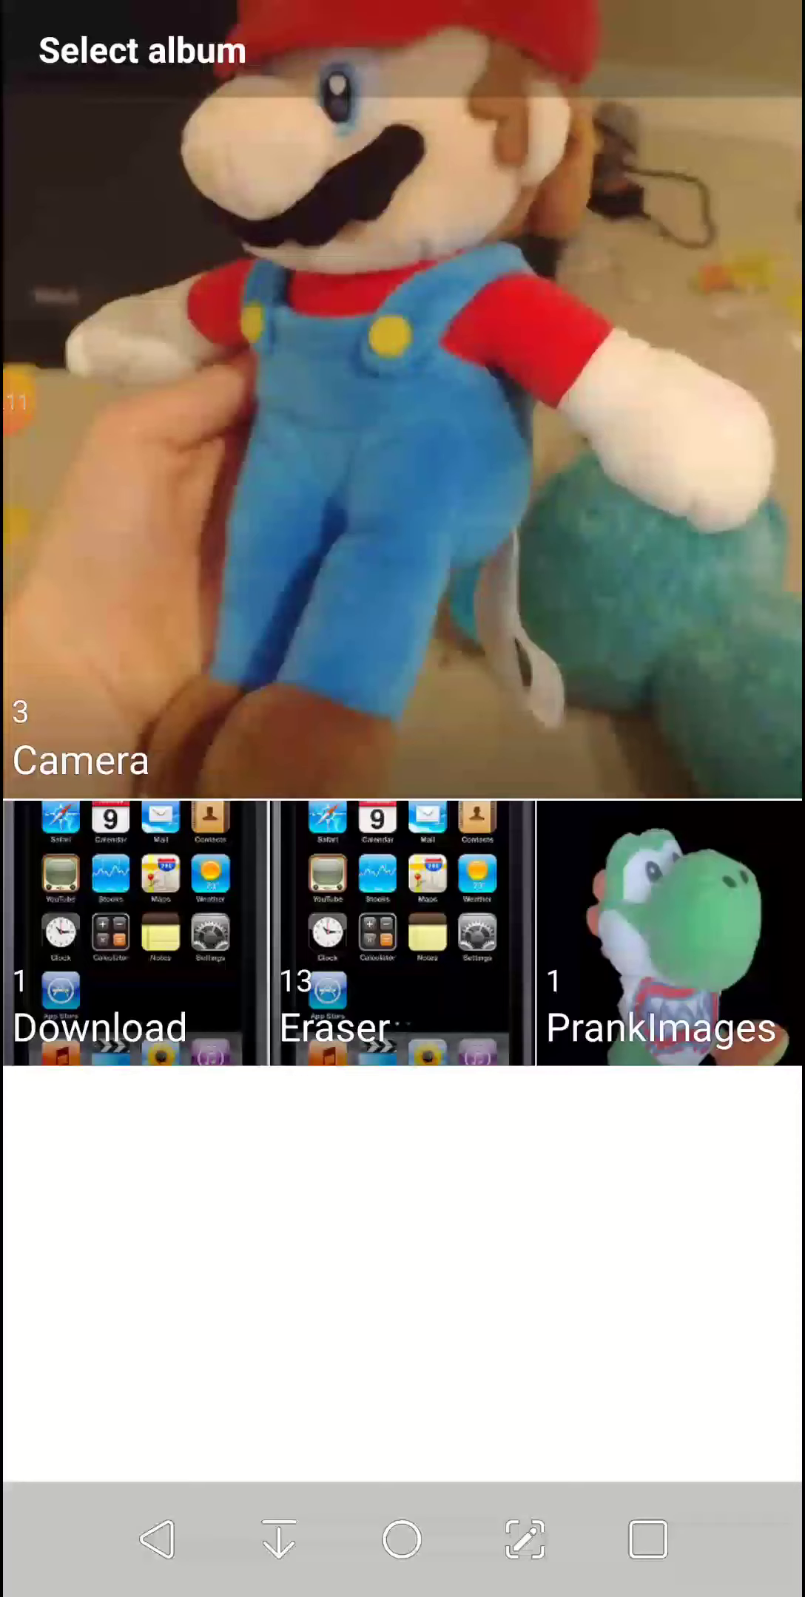
left_click(401, 930)
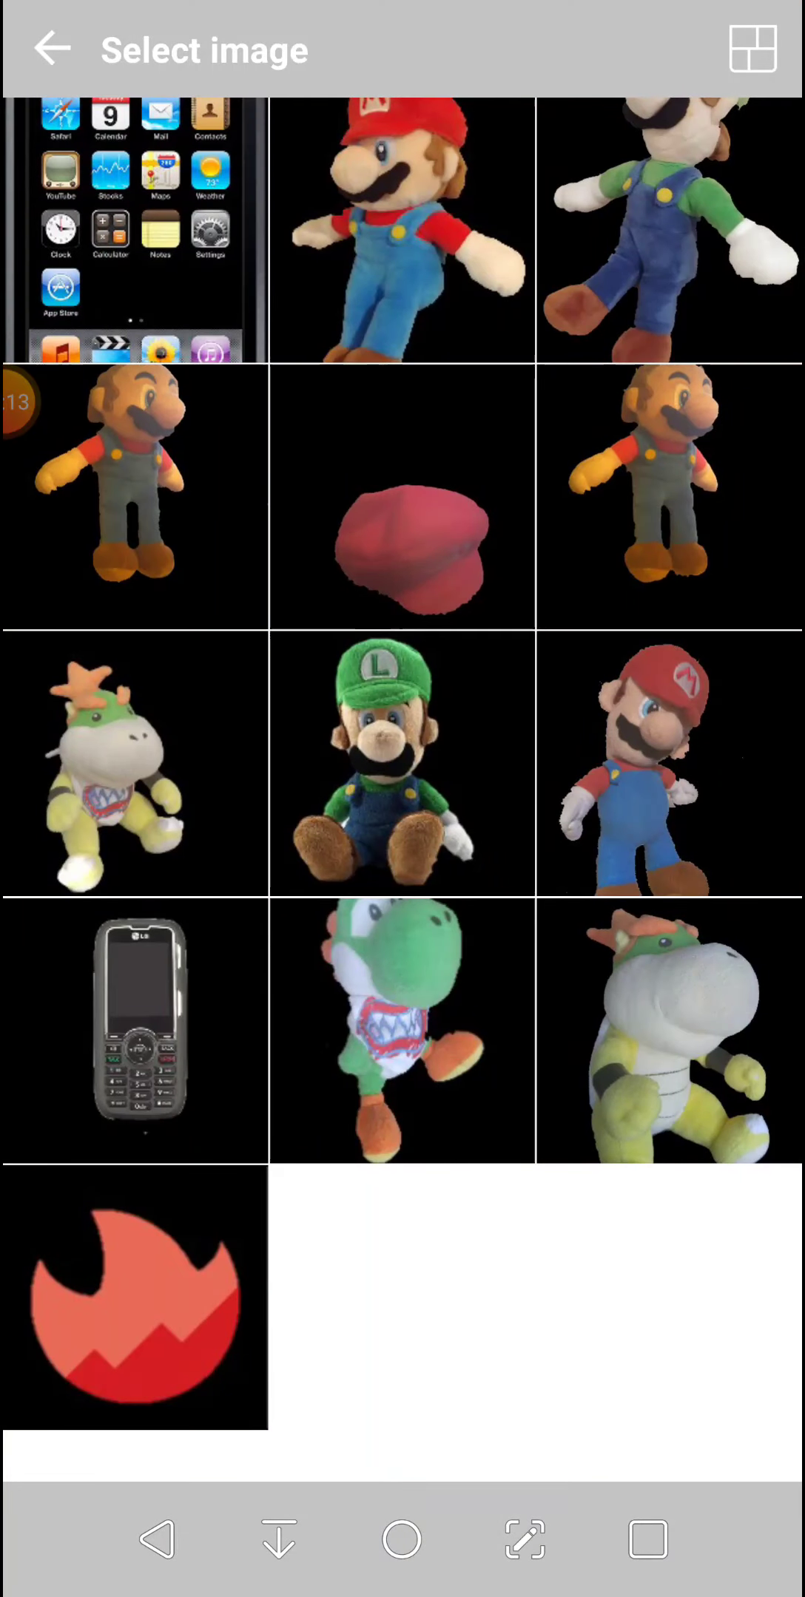
left_click(135, 229)
mouse_move(513, 235)
left_mouse_down()
mouse_move(536, 187)
mouse_move(520, 282)
left_mouse_up()
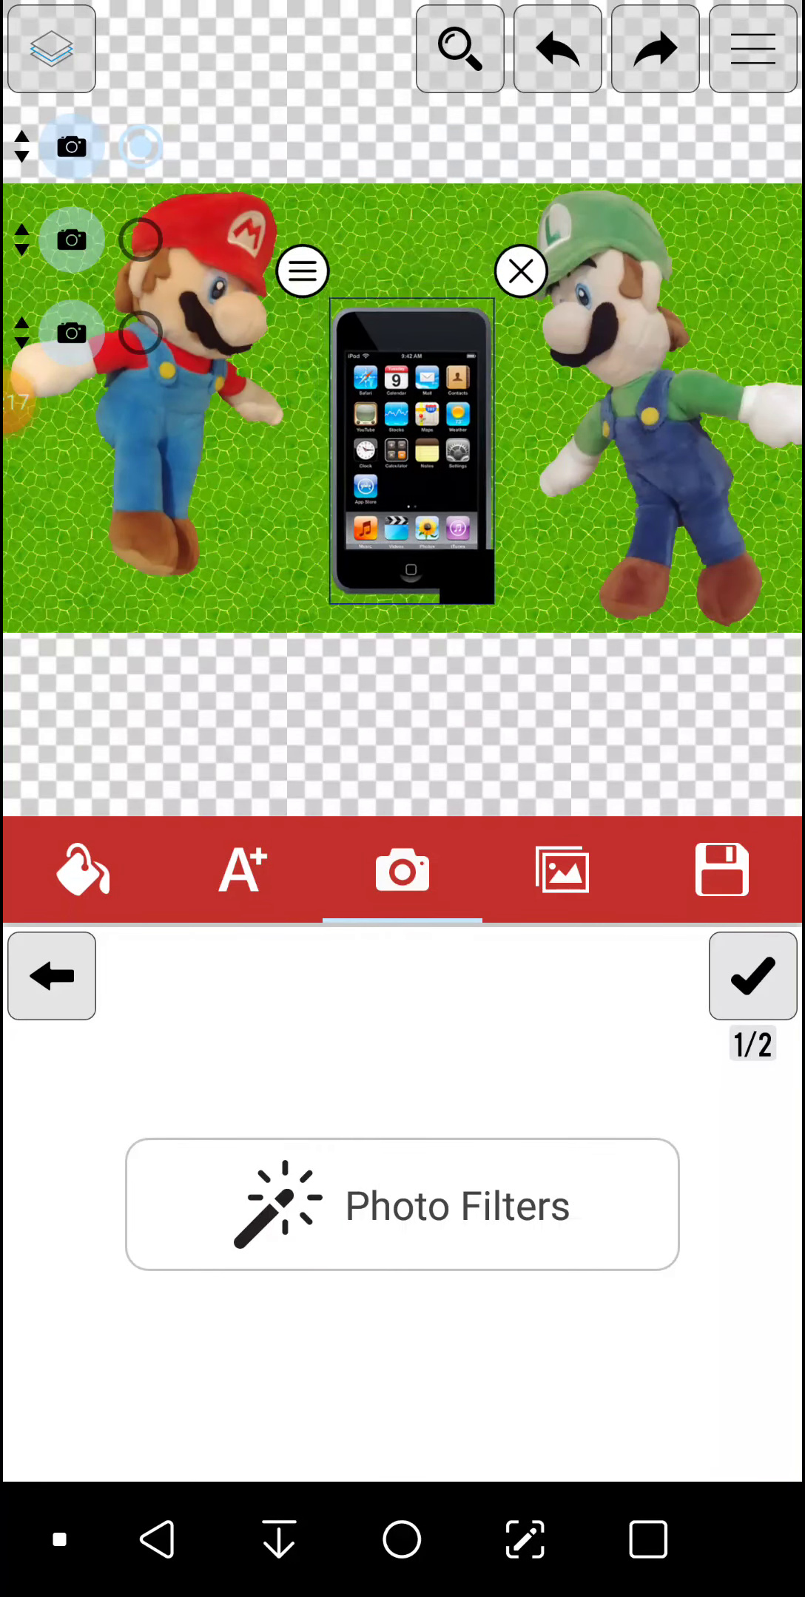
left_click_drag(413, 461, 402, 462)
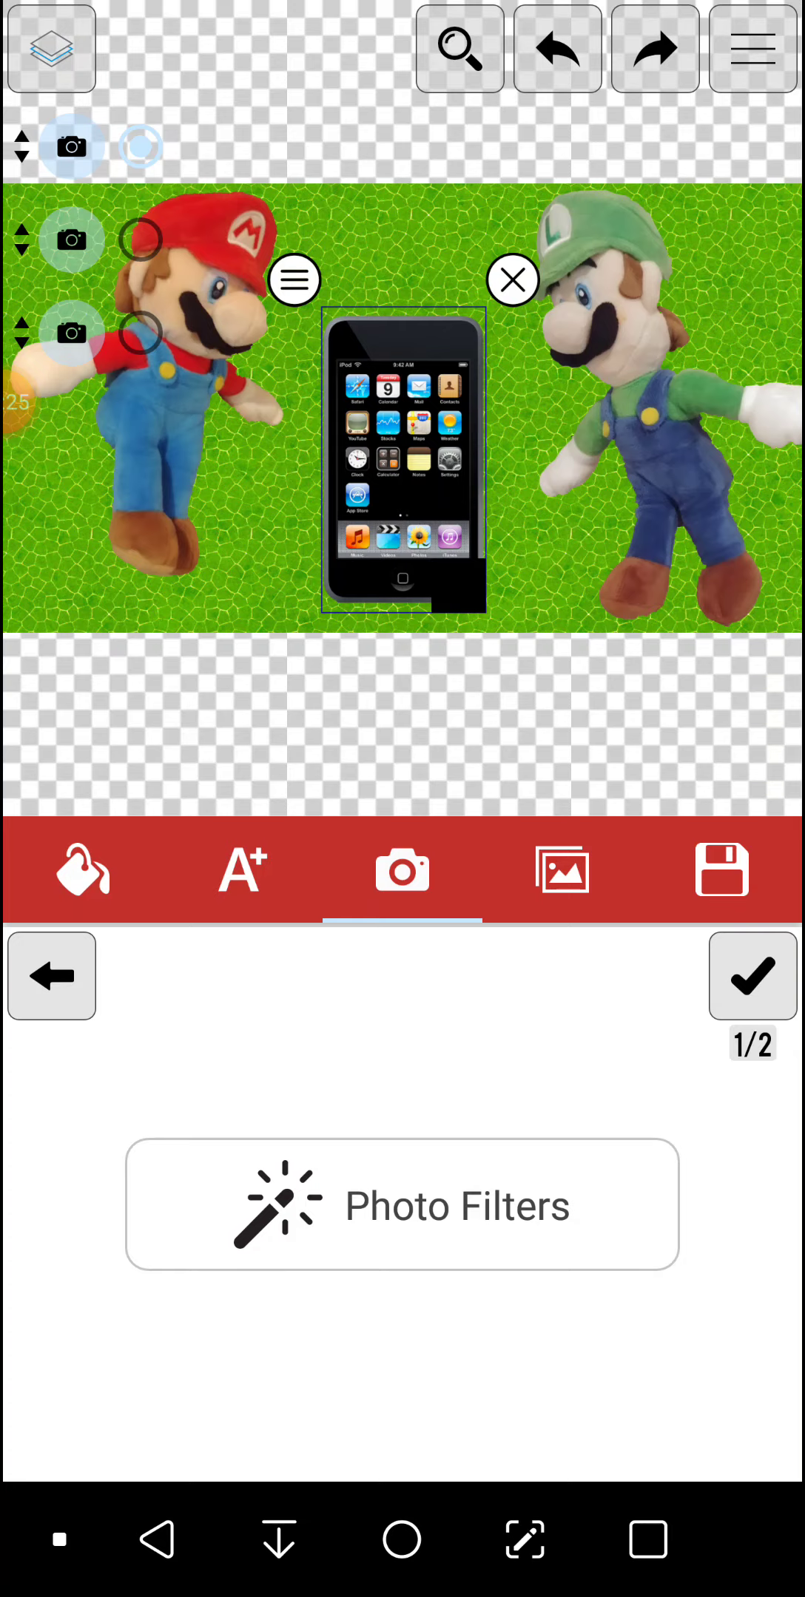
left_click(244, 870)
Step: Add the caption 'Mario And Luigi' in the Aller font and shrink its box over the iPod
left_click(401, 1166)
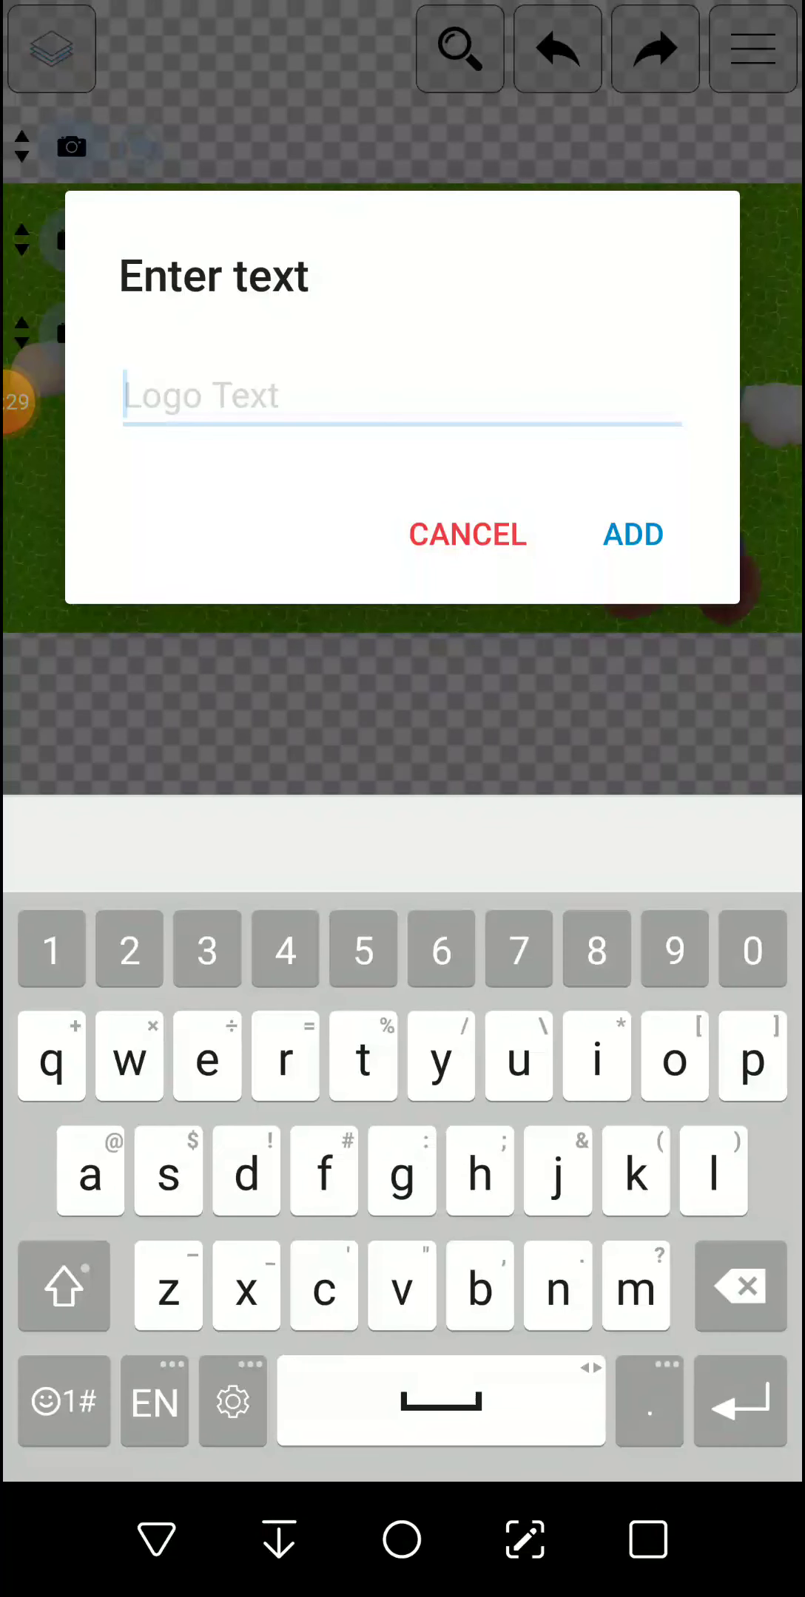
left_click(65, 1287)
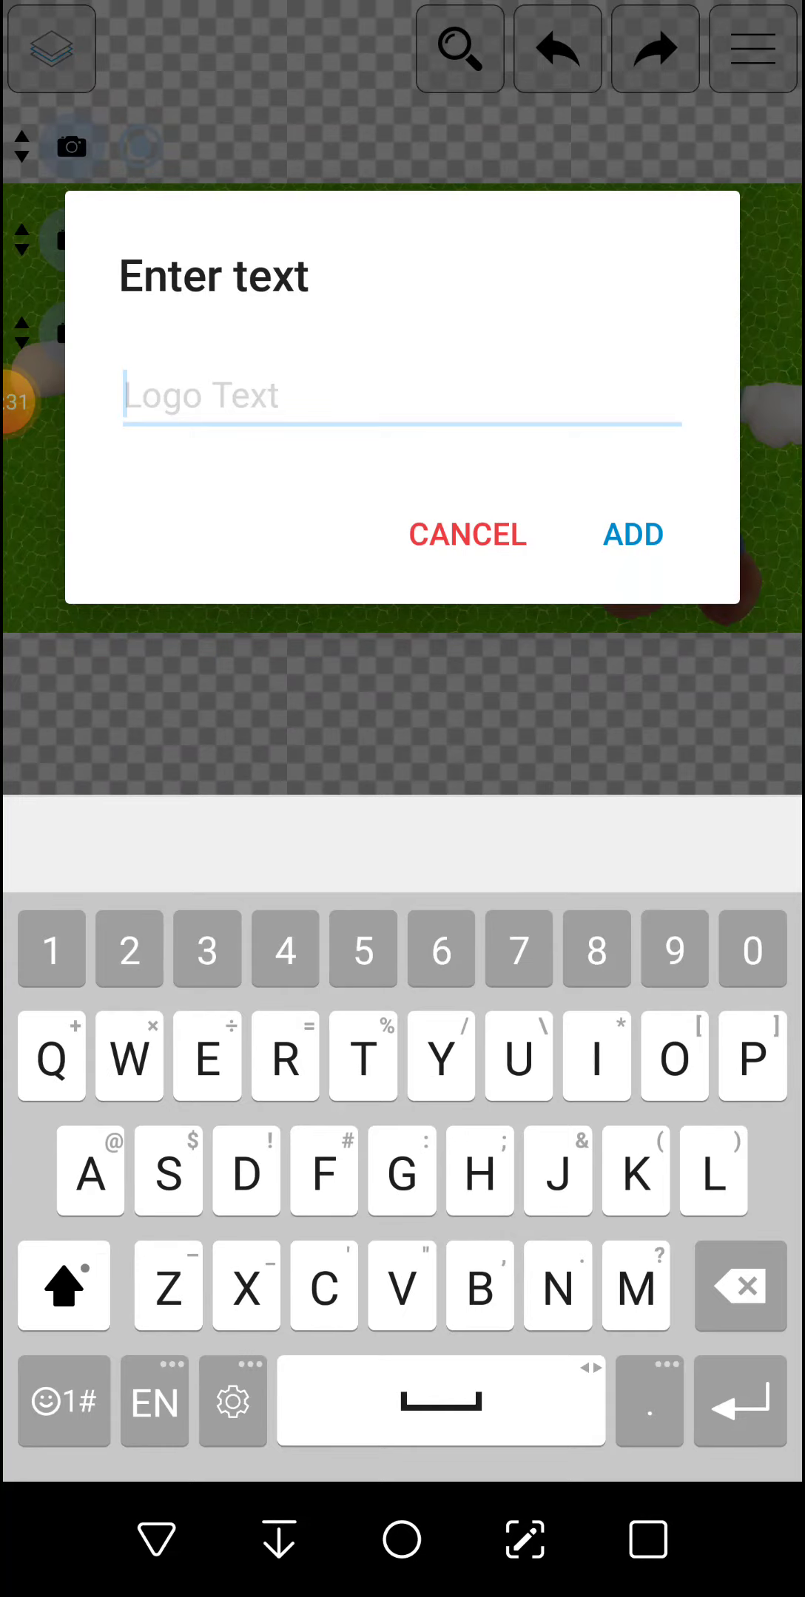
type("Mario")
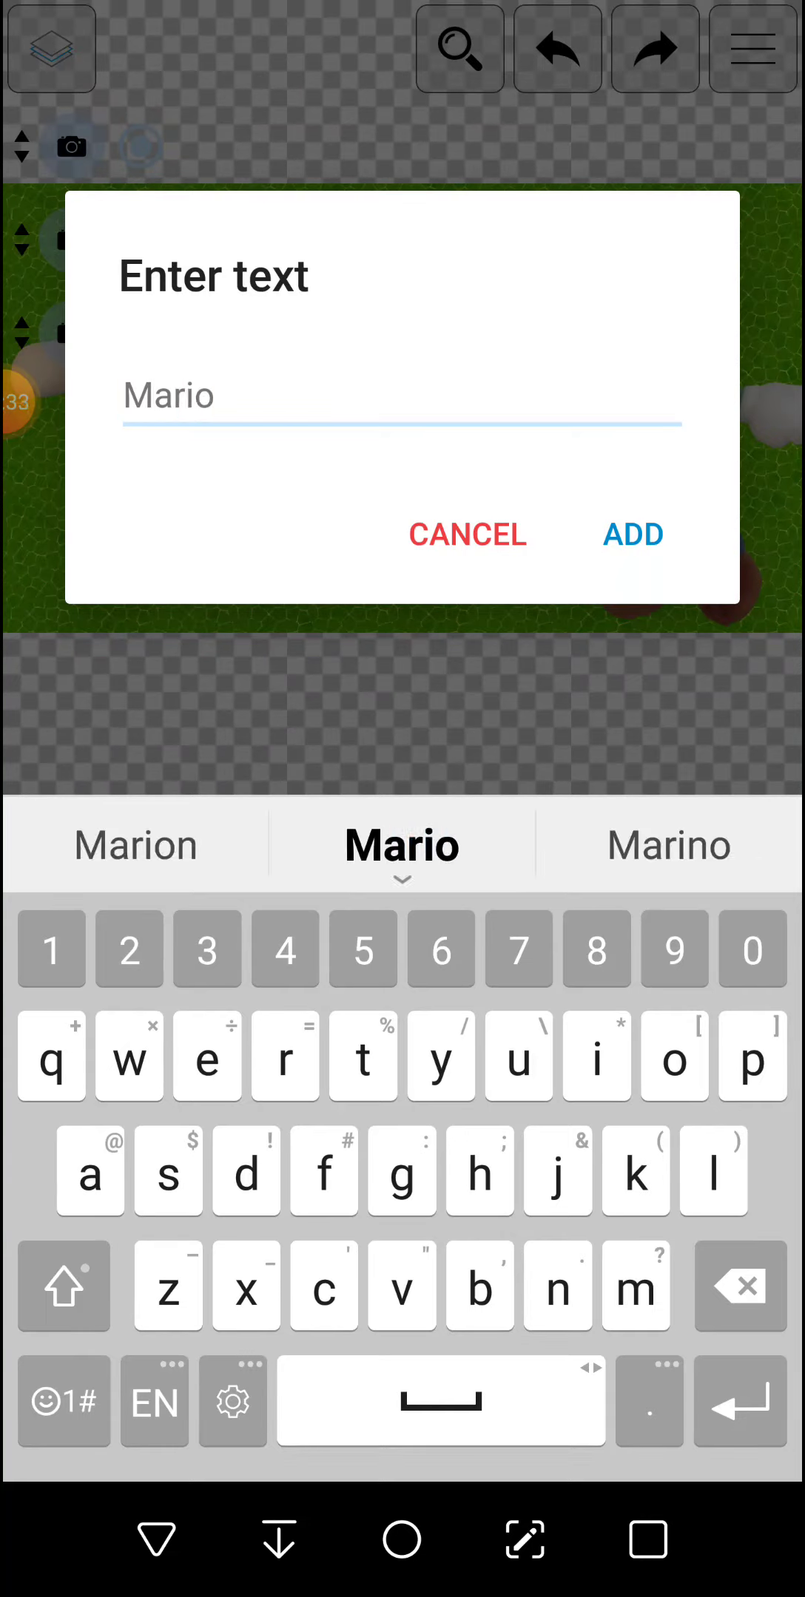
type(" And Luigi")
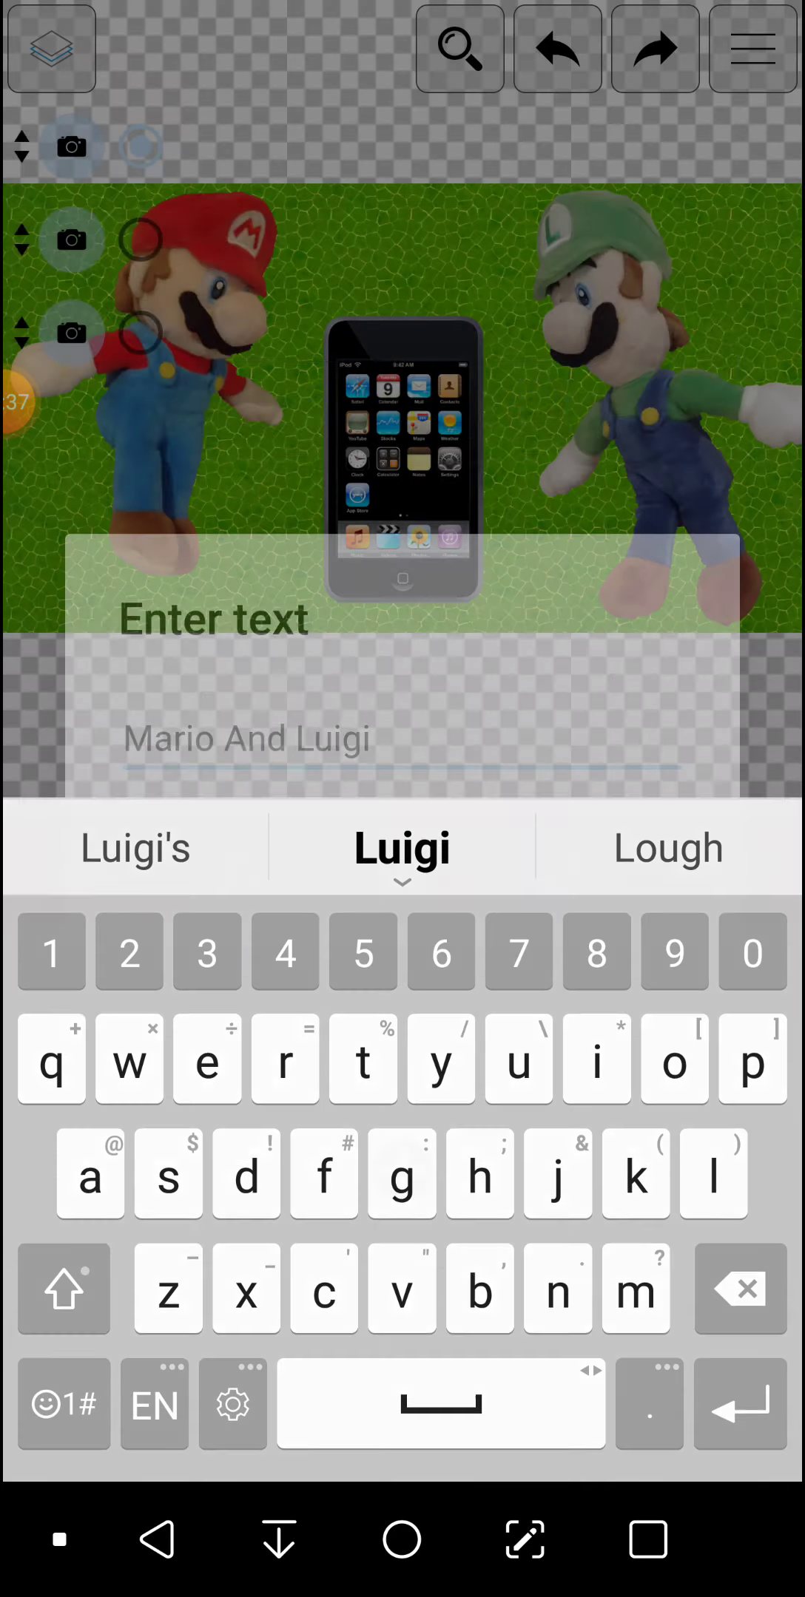
key("Return")
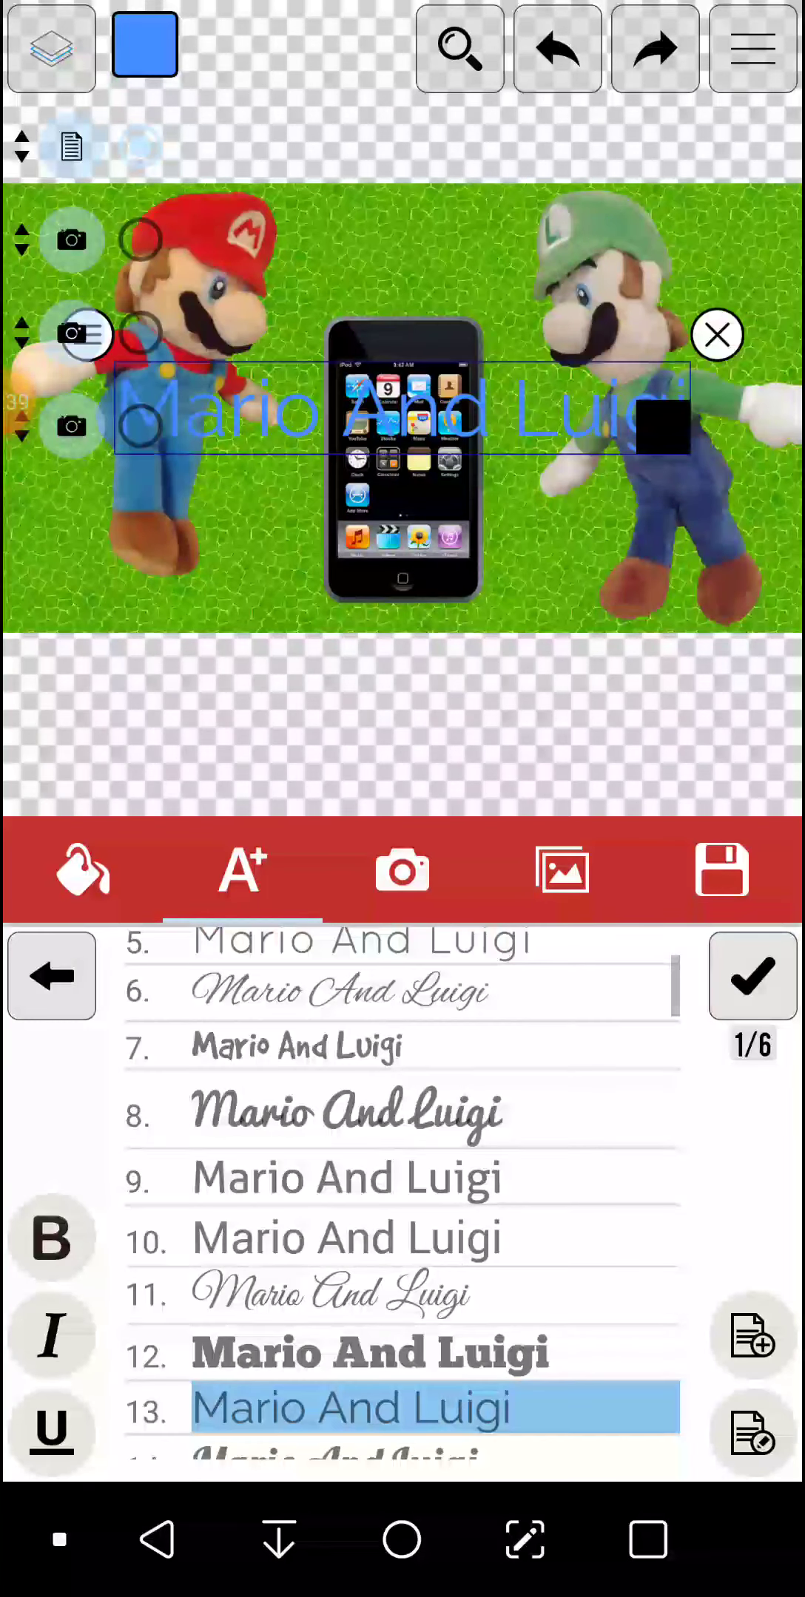
left_click(374, 1177)
left_click_drag(656, 424, 556, 412)
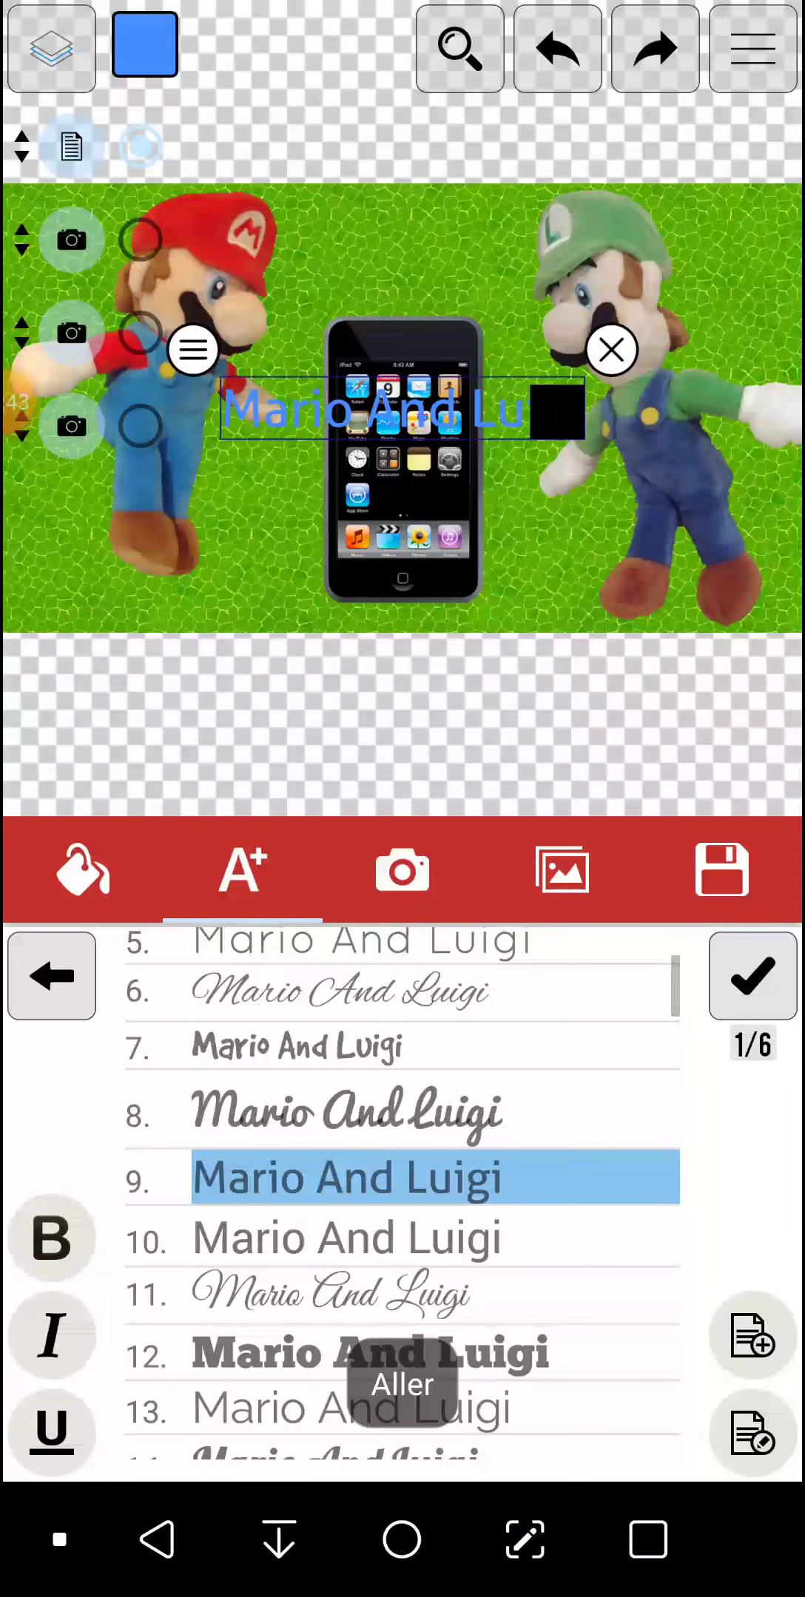
left_click(750, 976)
Step: Colour the Mario And Luigi caption magenta on the colour wheel
left_click(439, 1097)
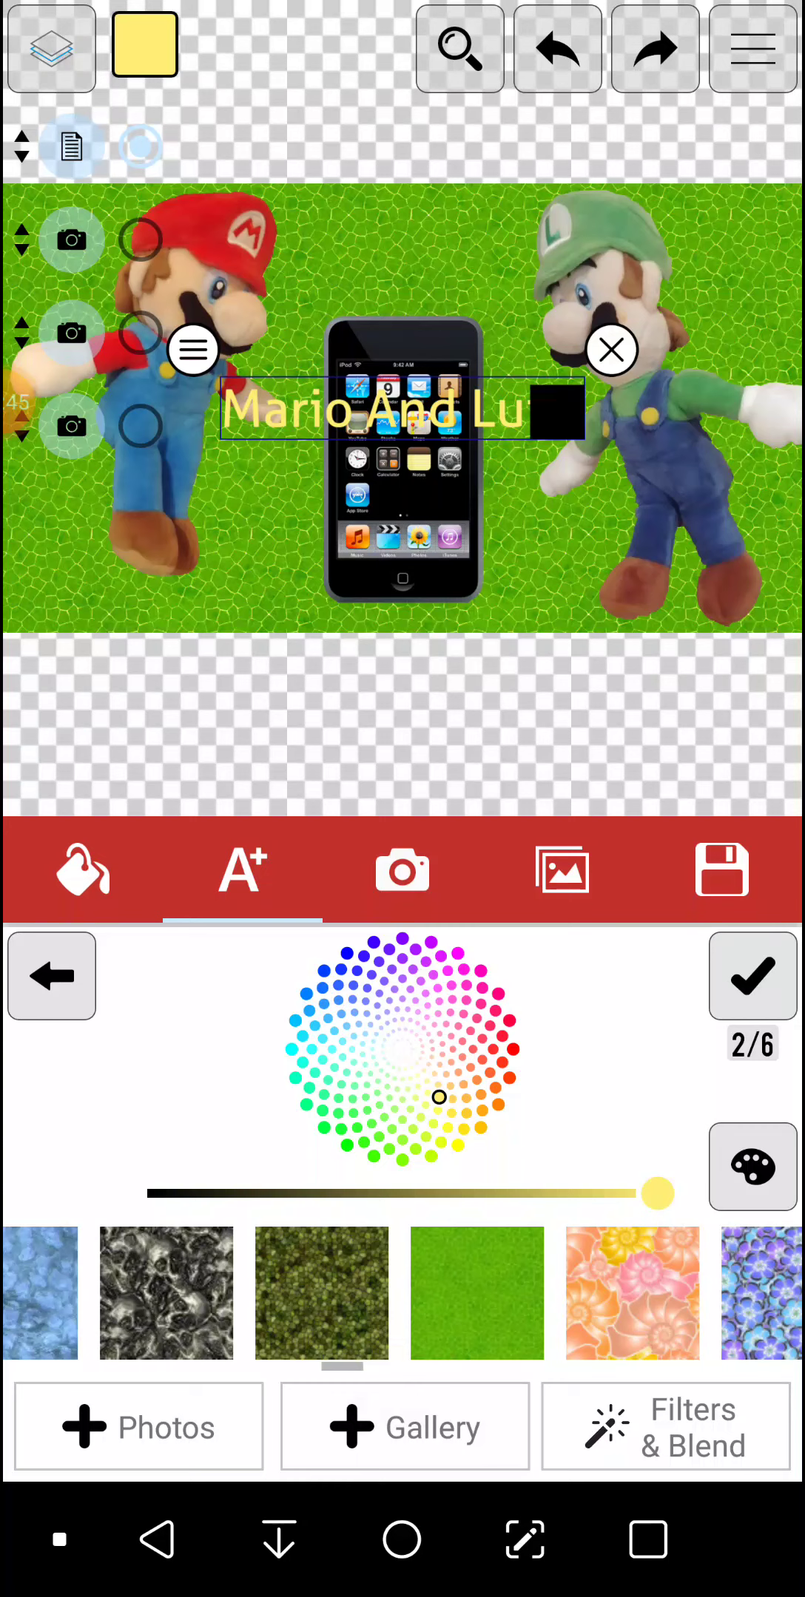
left_click(751, 976)
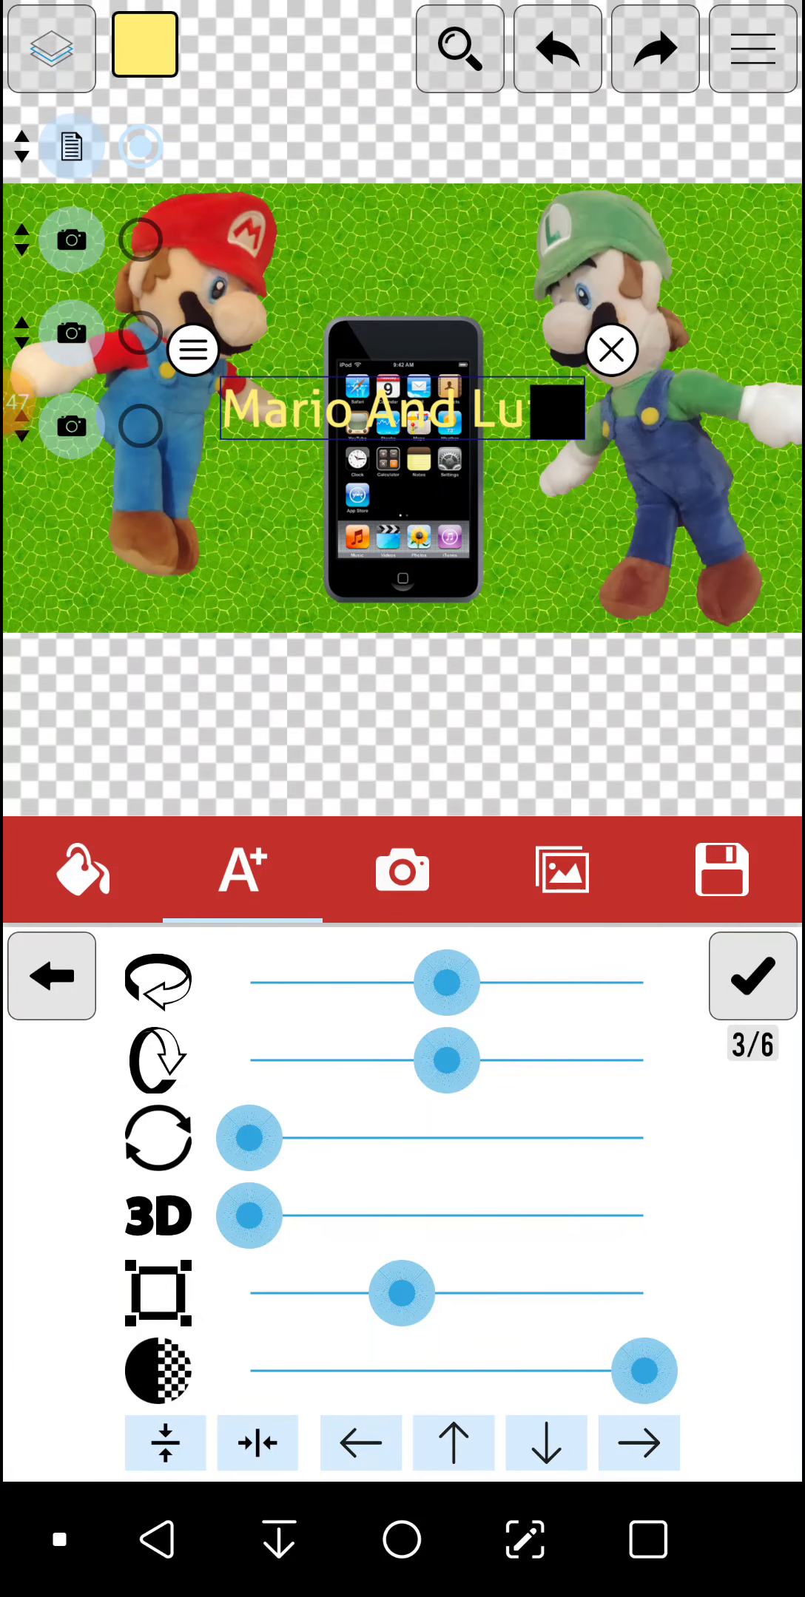
left_click(51, 977)
left_click(509, 1020)
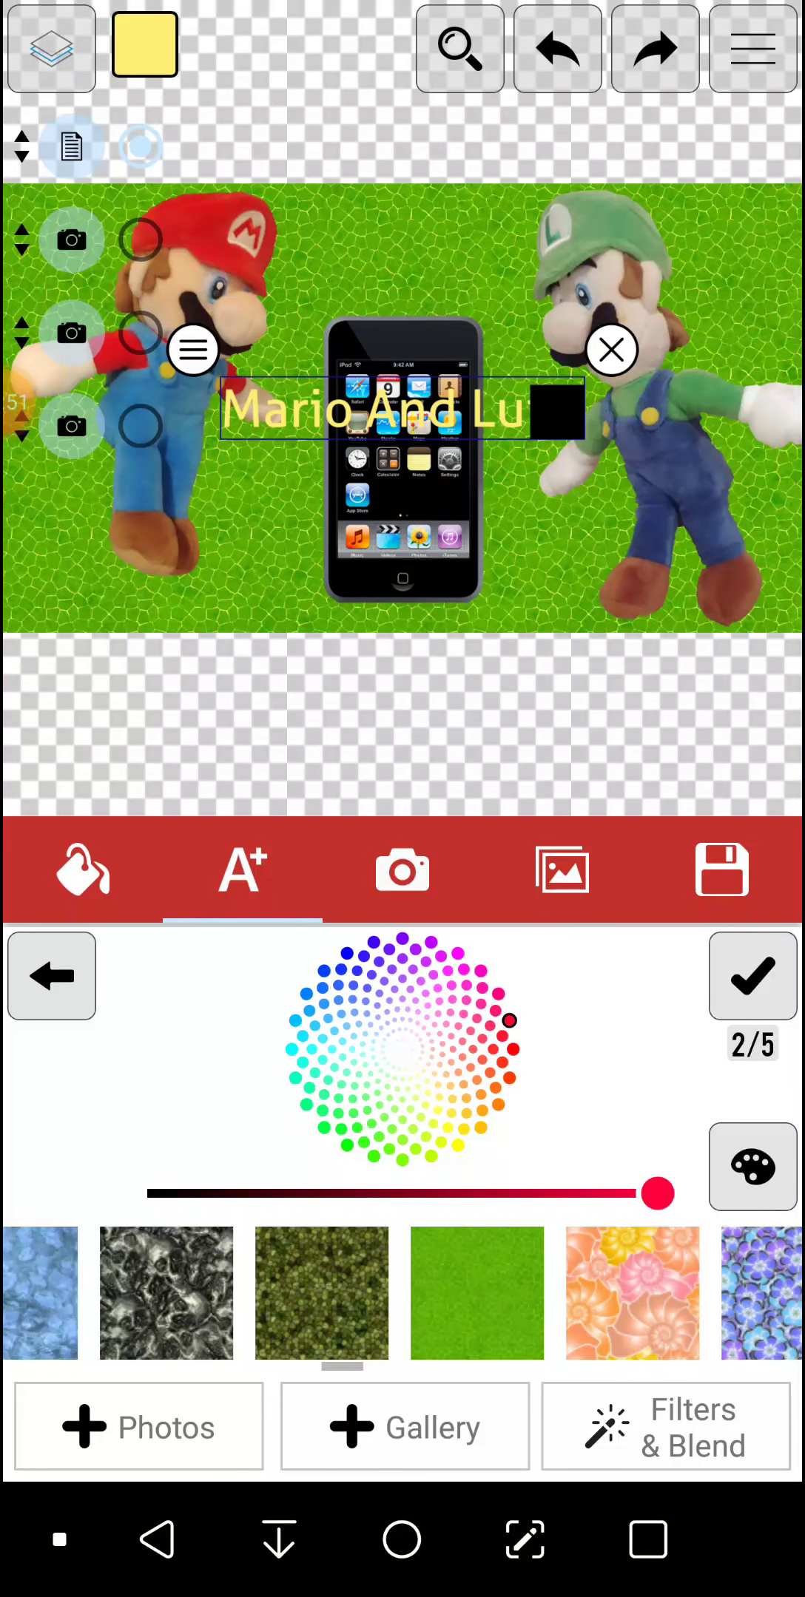
left_click(480, 971)
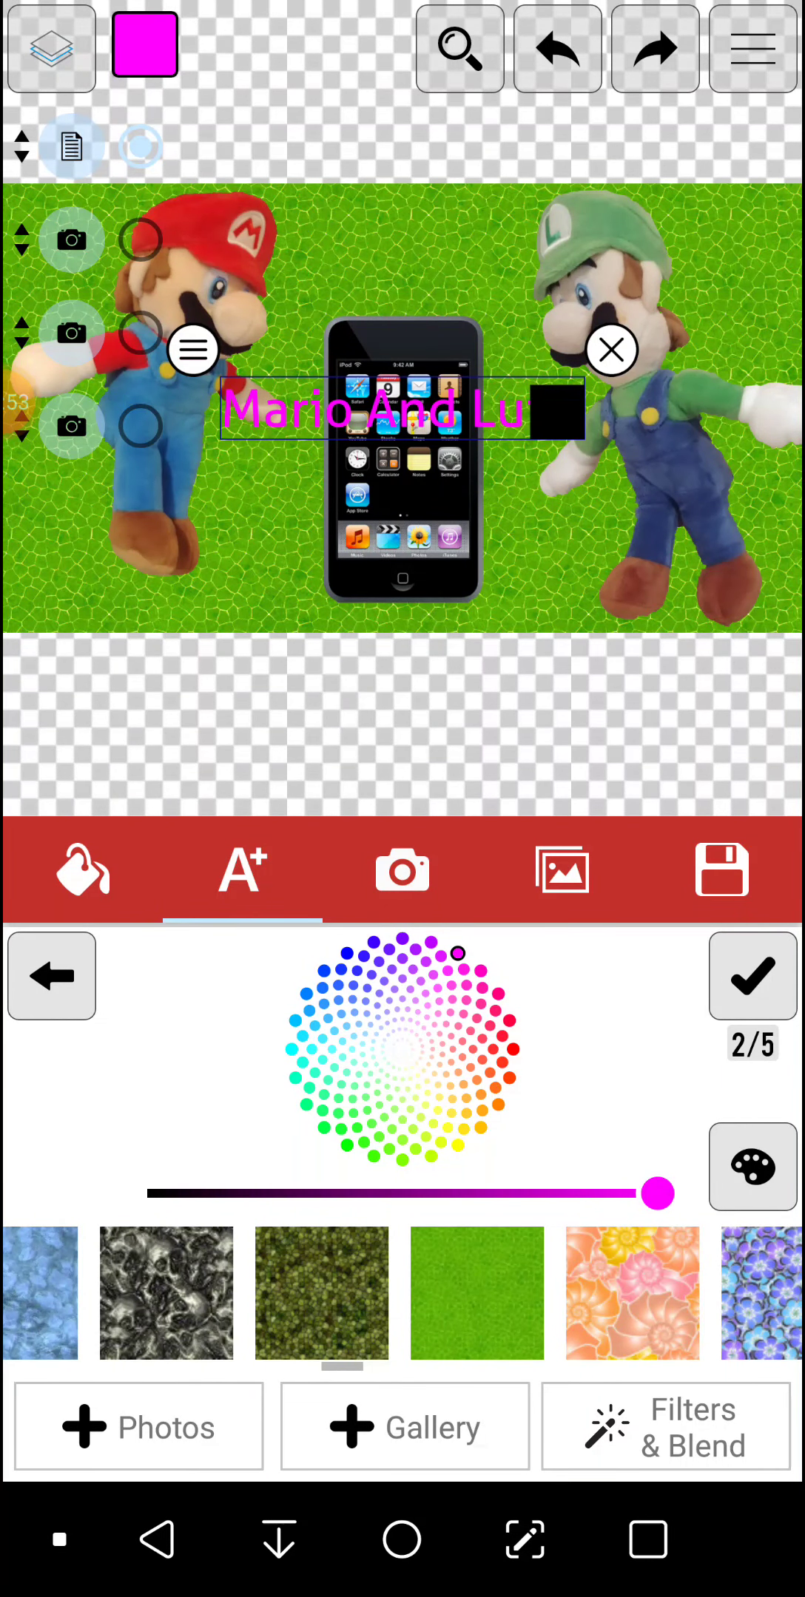
Step: Thicken the caption's black outline, enlarge it and move it near the bottom of the scene
left_click(752, 976)
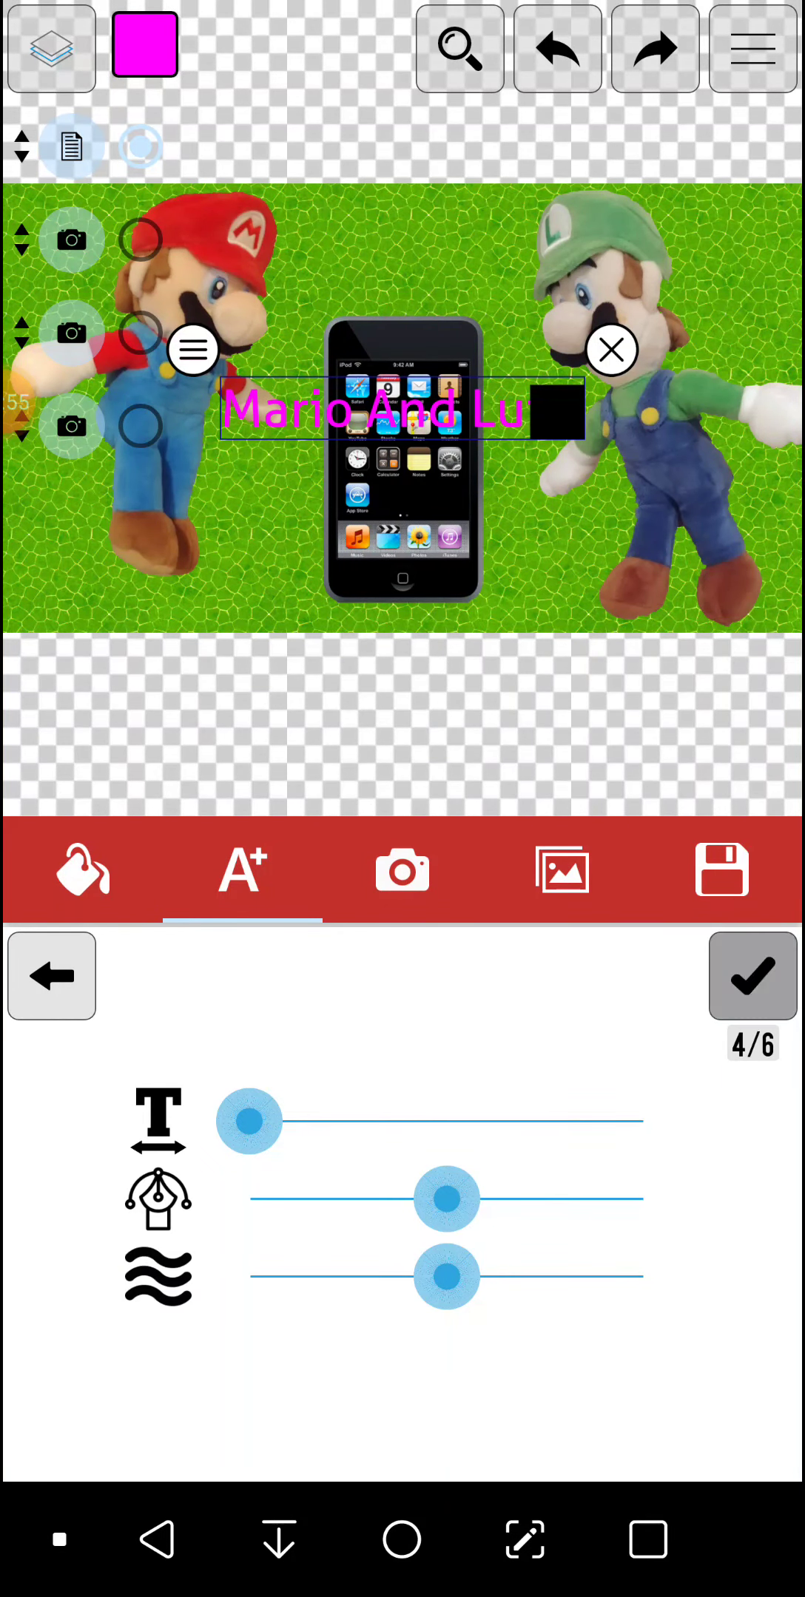
left_click(752, 976)
left_click_drag(250, 1095, 493, 1094)
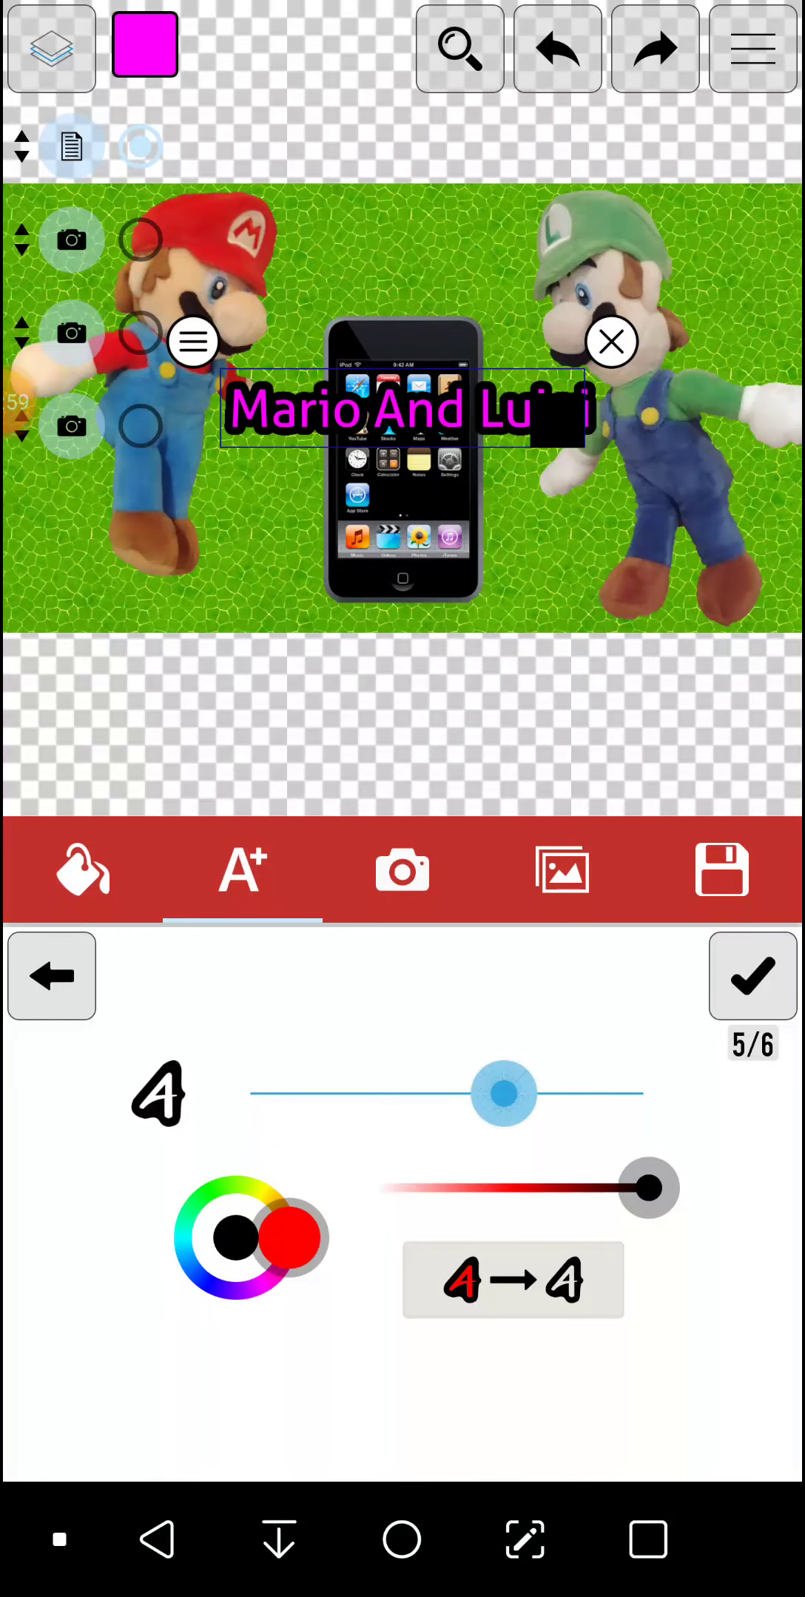
left_click_drag(612, 374, 662, 362)
mouse_move(413, 408)
left_mouse_down()
mouse_move(262, 581)
mouse_move(256, 599)
mouse_move(400, 581)
left_mouse_up()
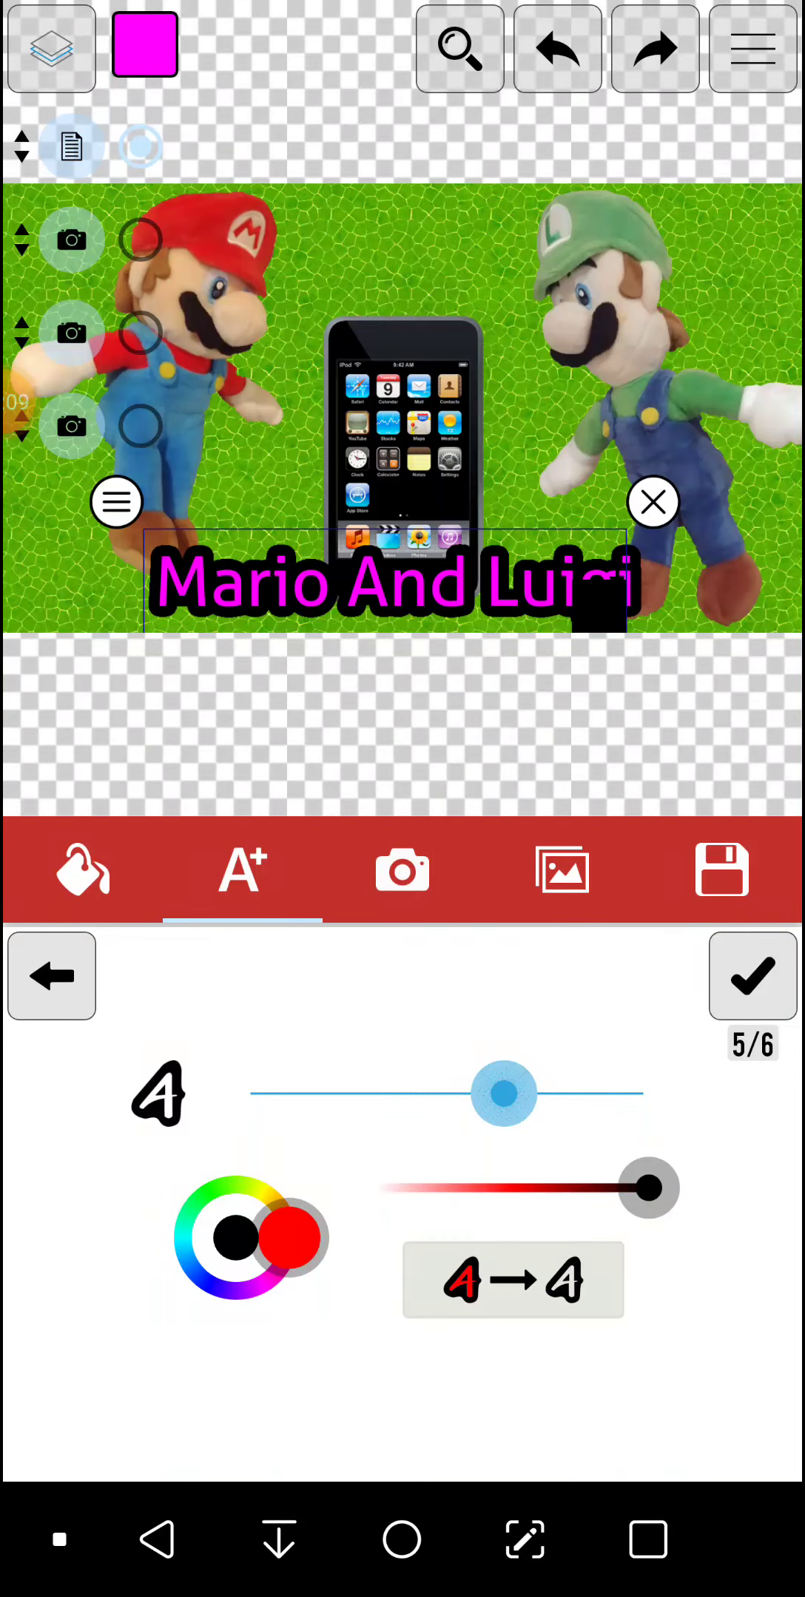
left_click(752, 974)
Step: Reword the caption to 'Mario And Luigi Get Fired'
left_click(400, 724)
left_click(400, 584)
left_click(752, 1433)
type("get")
key("BackSpace")
key("BackSpace")
key("BackSpace")
key("BackSpace")
key("BackSpace")
key("BackSpace")
left_click(65, 1286)
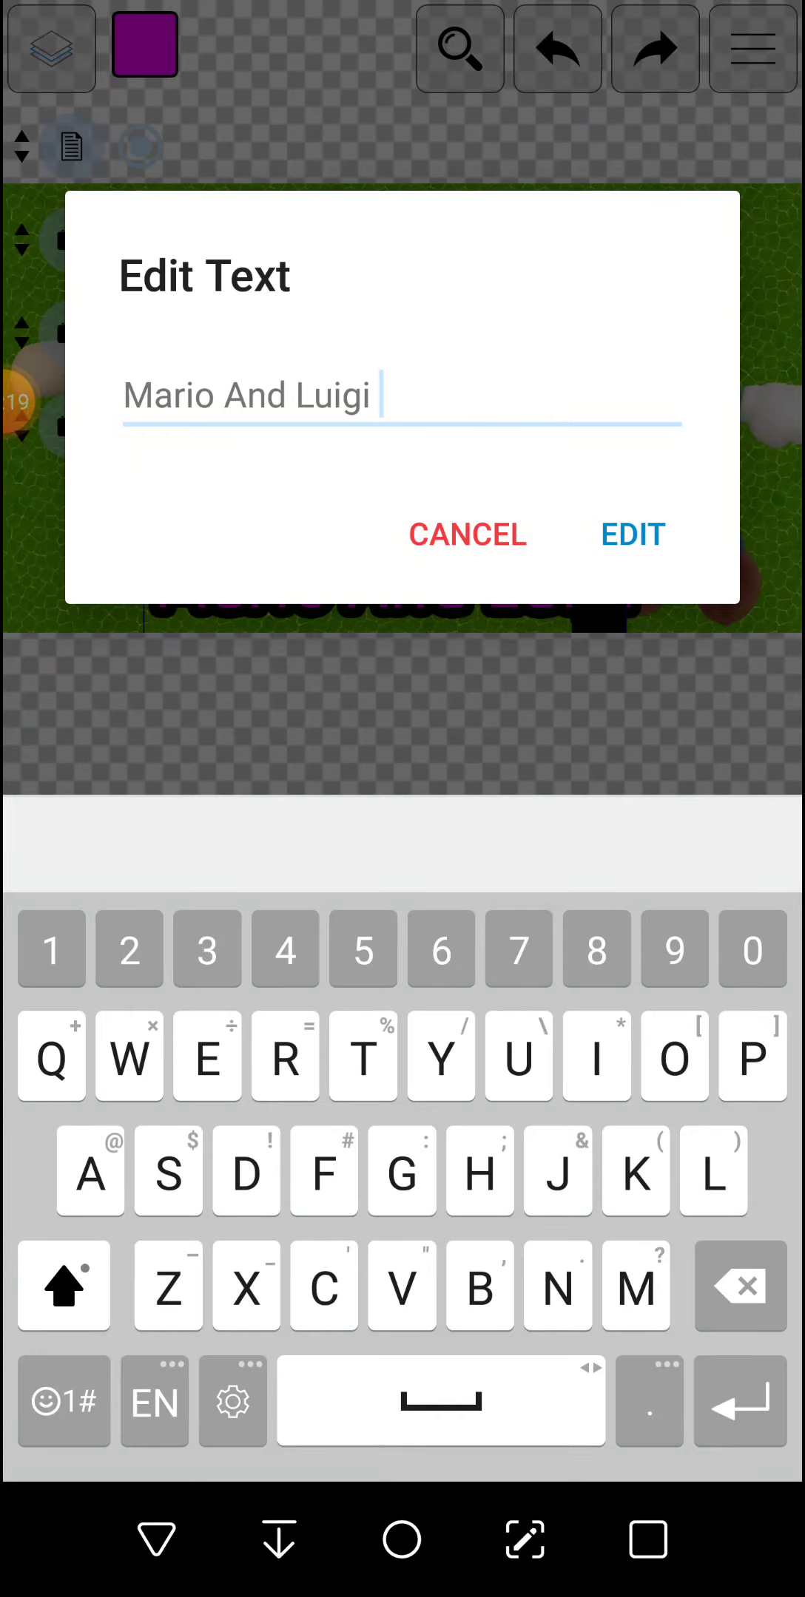
type("Get Fired")
left_click(632, 534)
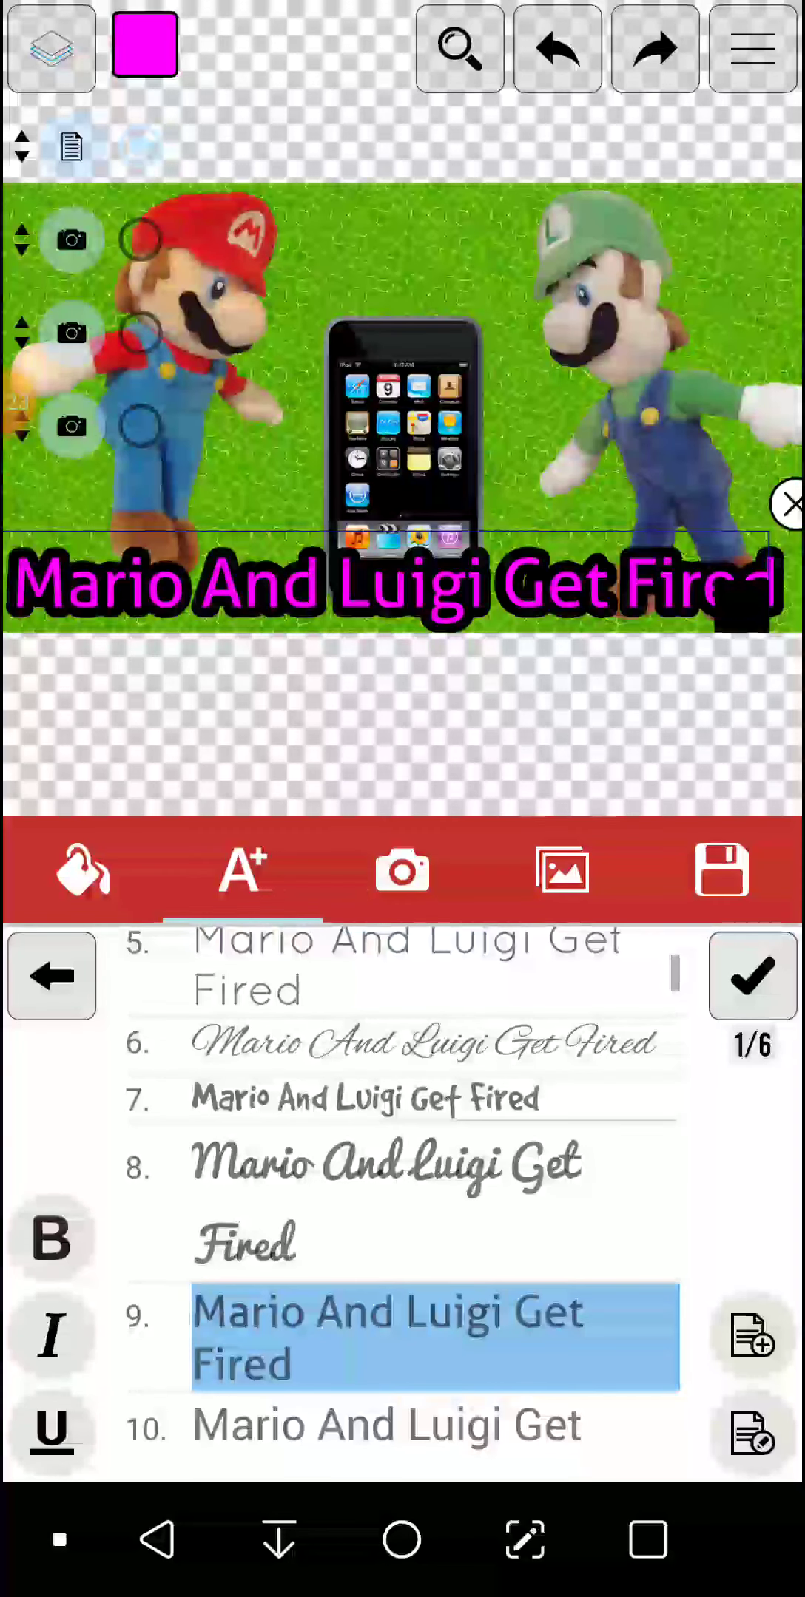
Step: Widen the caption across the bottom and confirm it through all style pages
left_click_drag(375, 584, 390, 585)
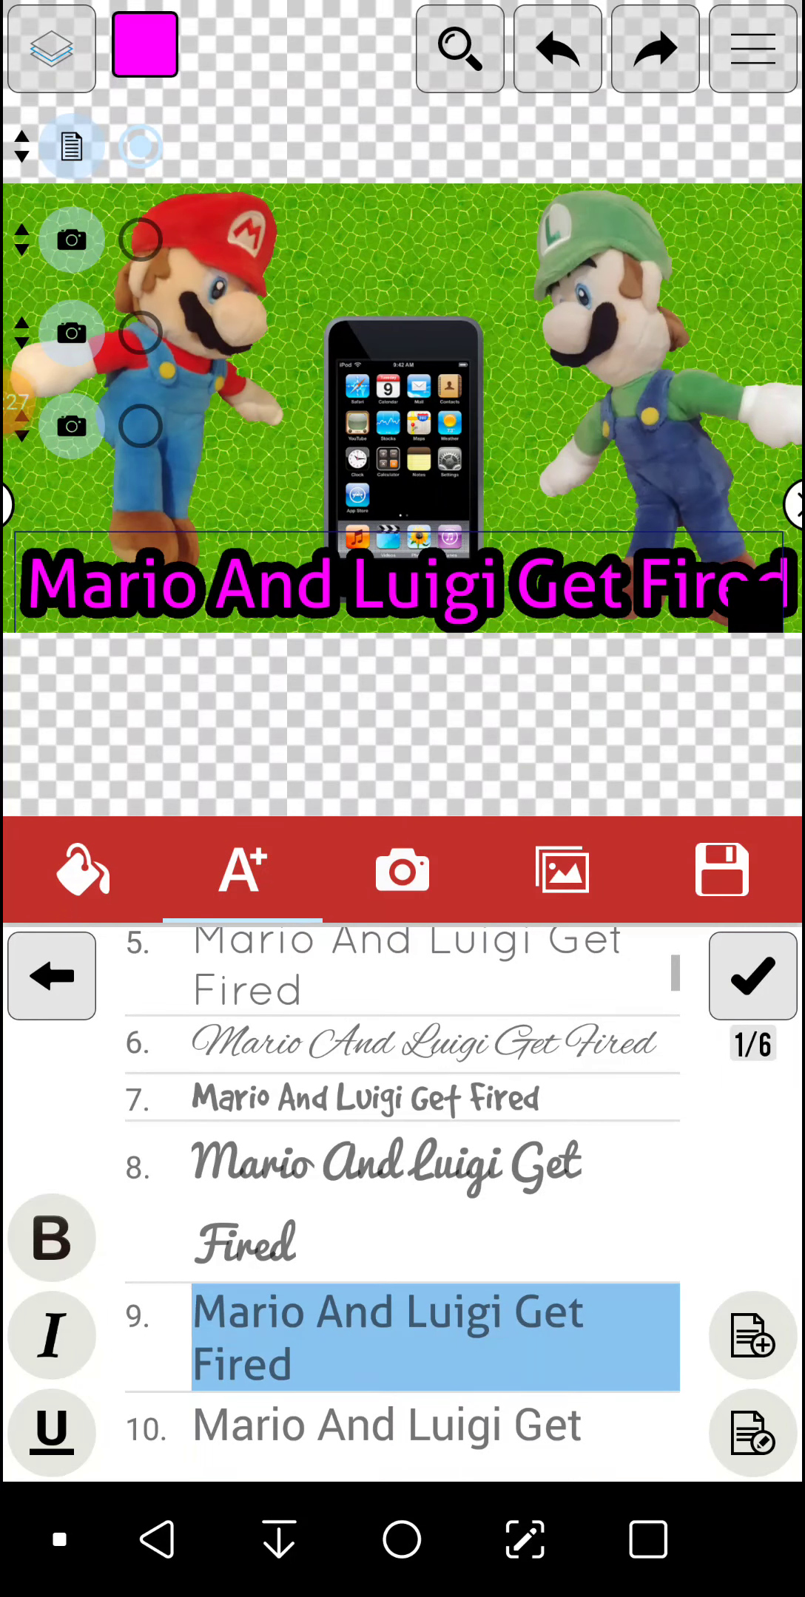
left_click(752, 976)
left_click(752, 977)
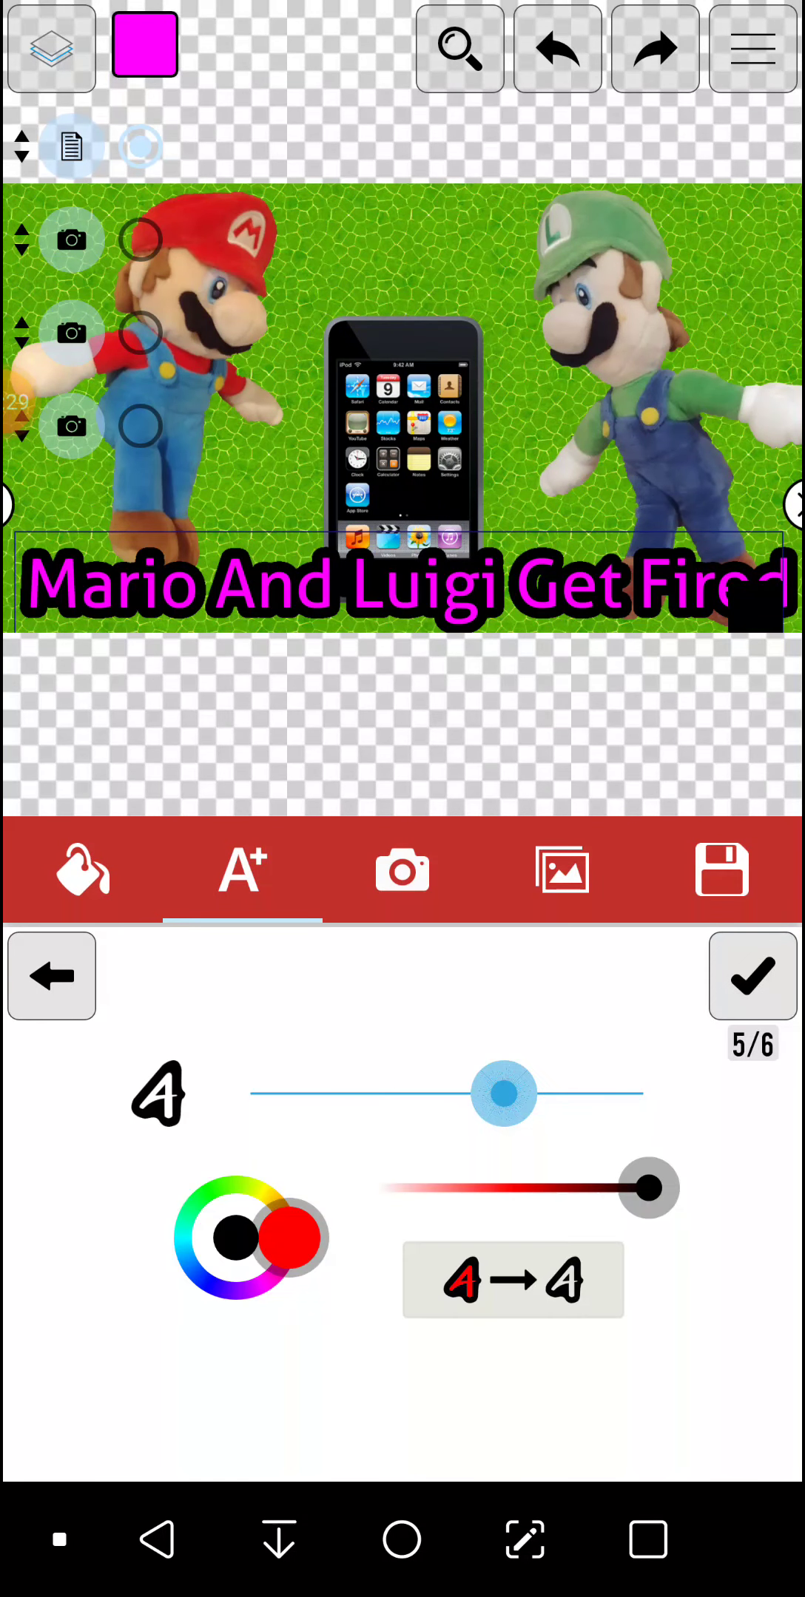
left_click(752, 976)
left_click(752, 976)
left_click(401, 870)
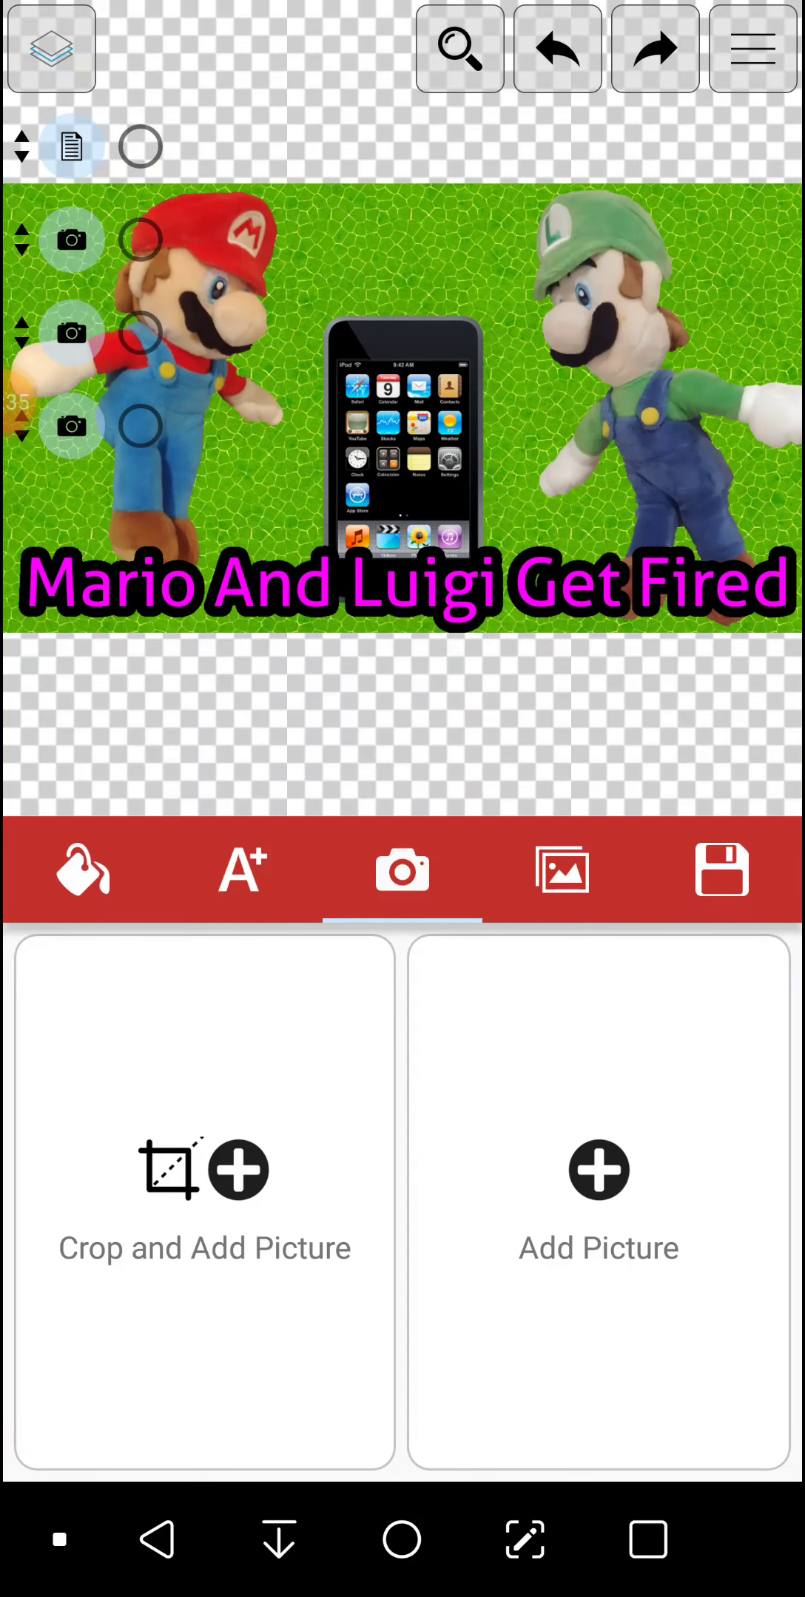
Step: Add the orange sad theatre-mask icon from the Icons gallery onto the canvas
left_click(562, 870)
left_click(401, 1167)
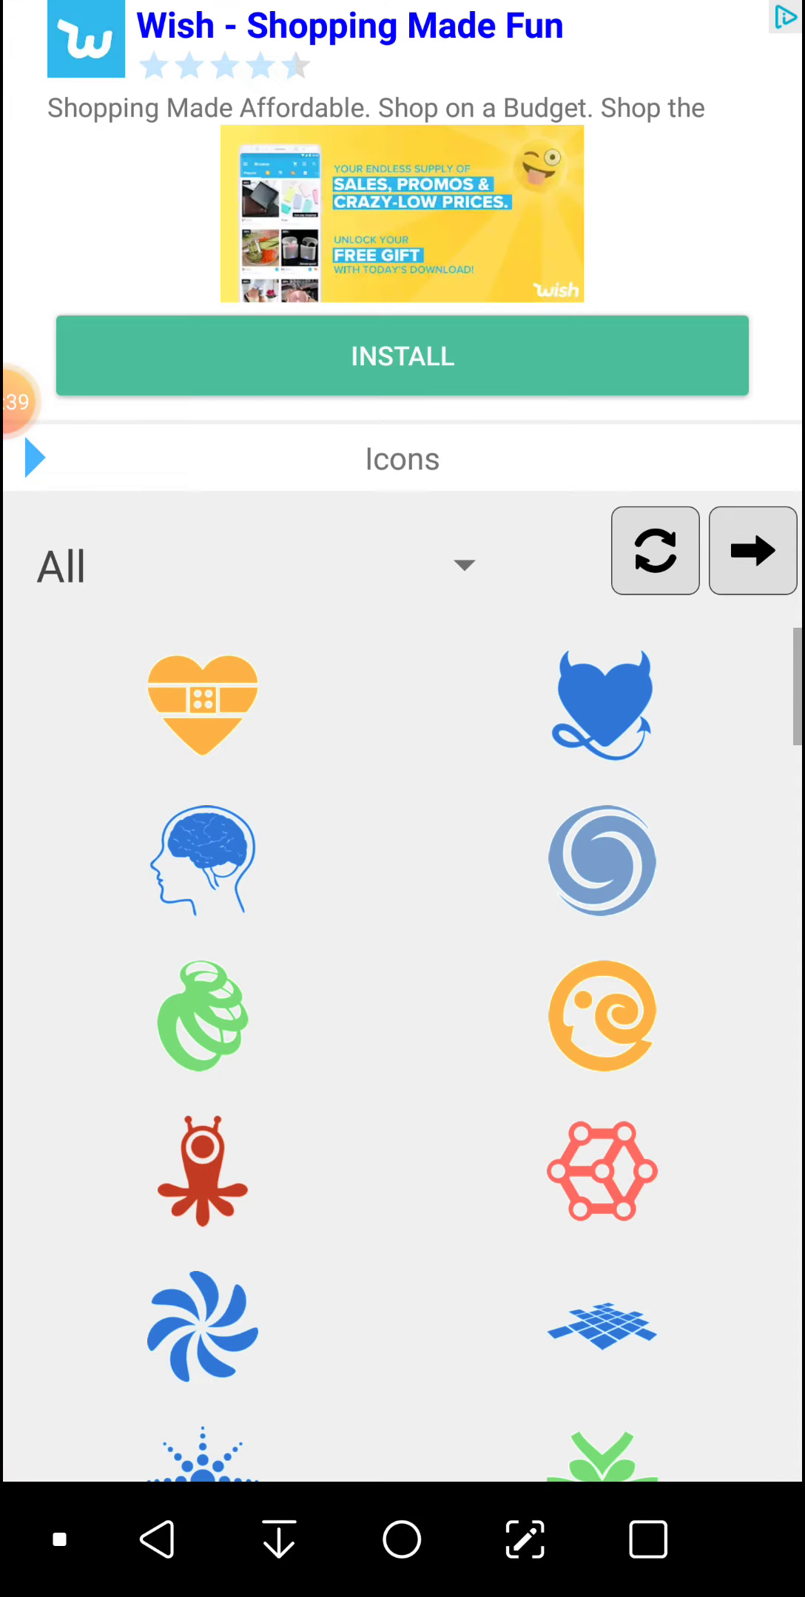
scroll(402, 1060, "down", 6)
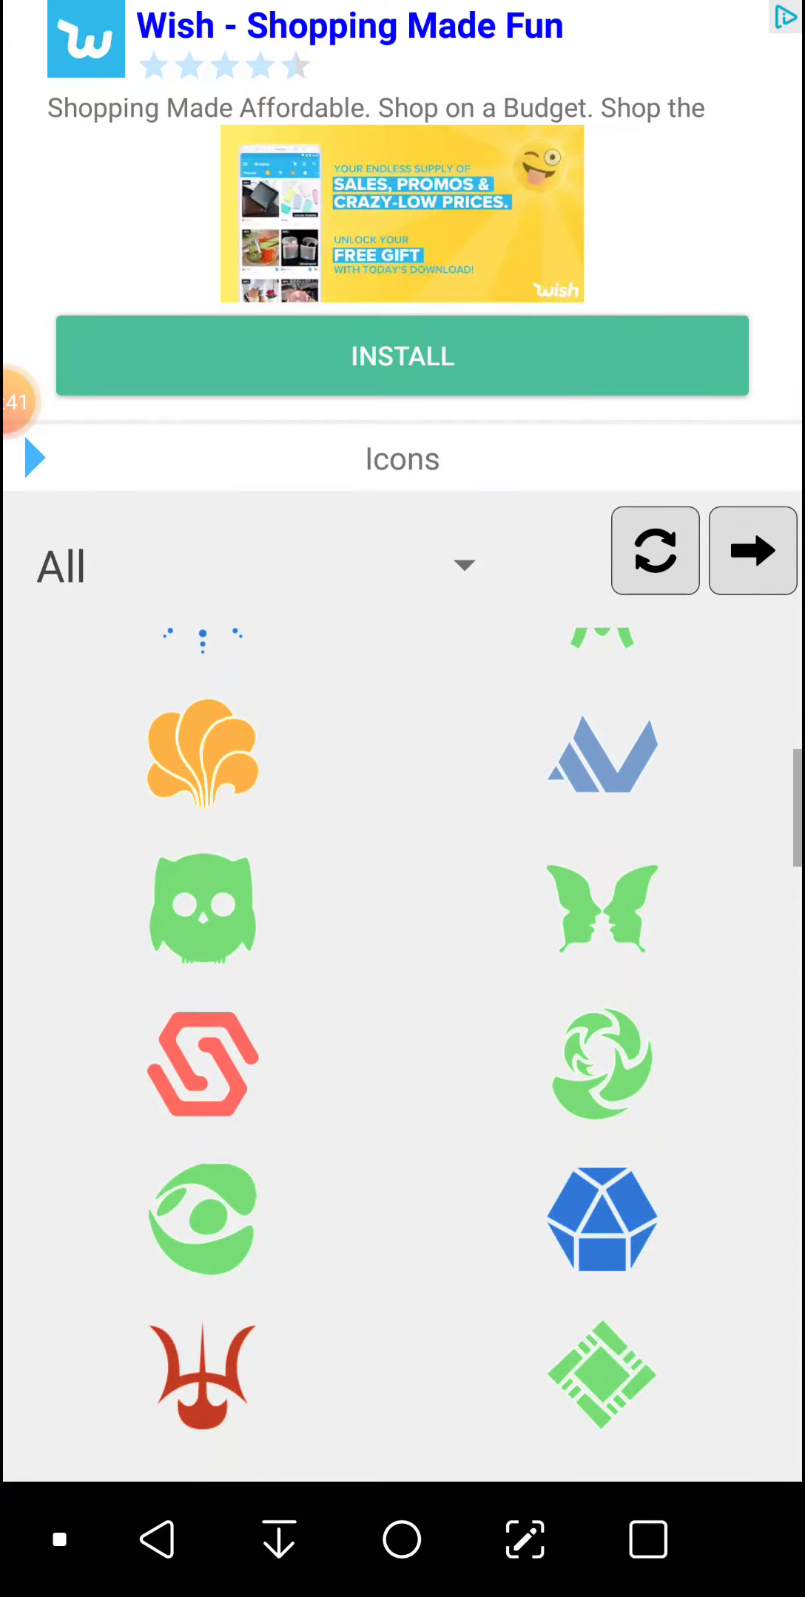
scroll(402, 1060, "down", 4)
scroll(402, 1060, "down", 3)
scroll(402, 1060, "down", 2)
scroll(402, 1060, "down", 2)
scroll(402, 1060, "down", 3)
scroll(403, 1061, "down", 3)
scroll(402, 1061, "down", 1)
left_click(601, 1076)
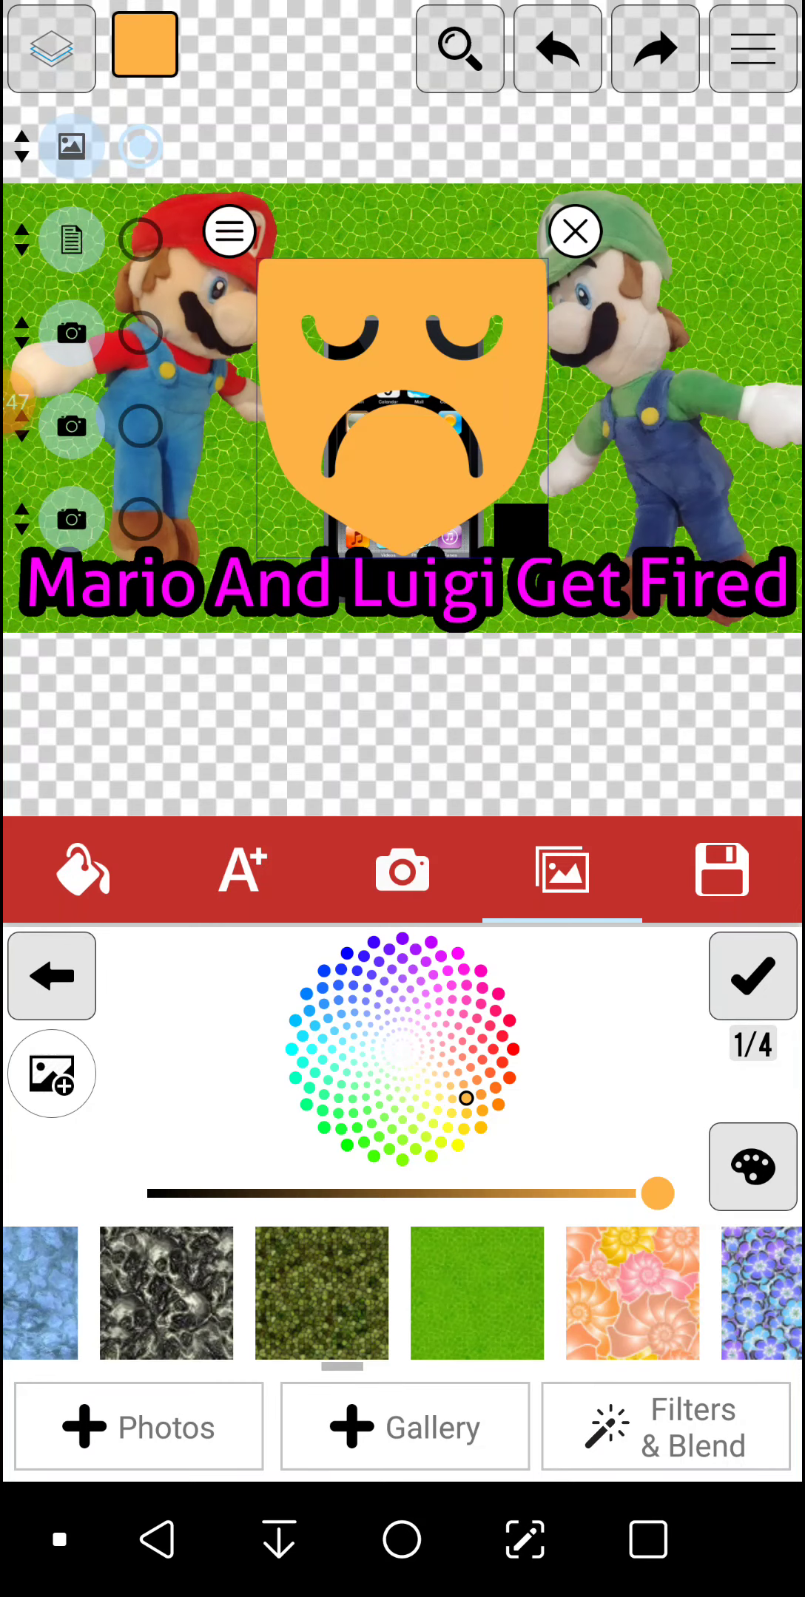
Step: Shrink the sad-mask icon, colour it pink and place it above the iPod
left_click_drag(525, 524, 475, 481)
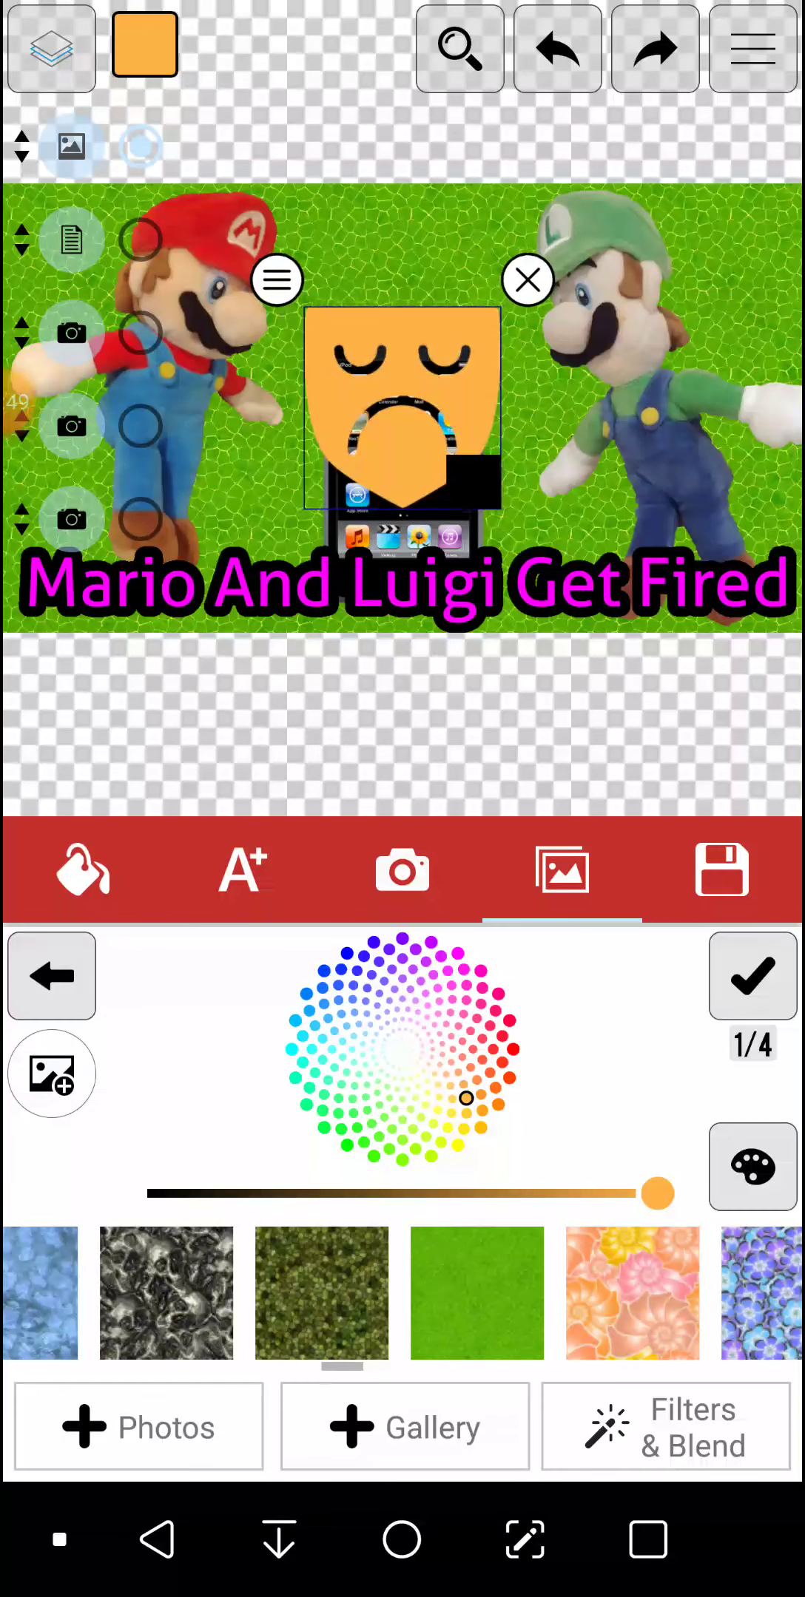
left_click(424, 1148)
left_click(481, 1004)
mouse_move(481, 486)
left_mouse_down()
mouse_move(425, 374)
mouse_move(397, 294)
left_mouse_up()
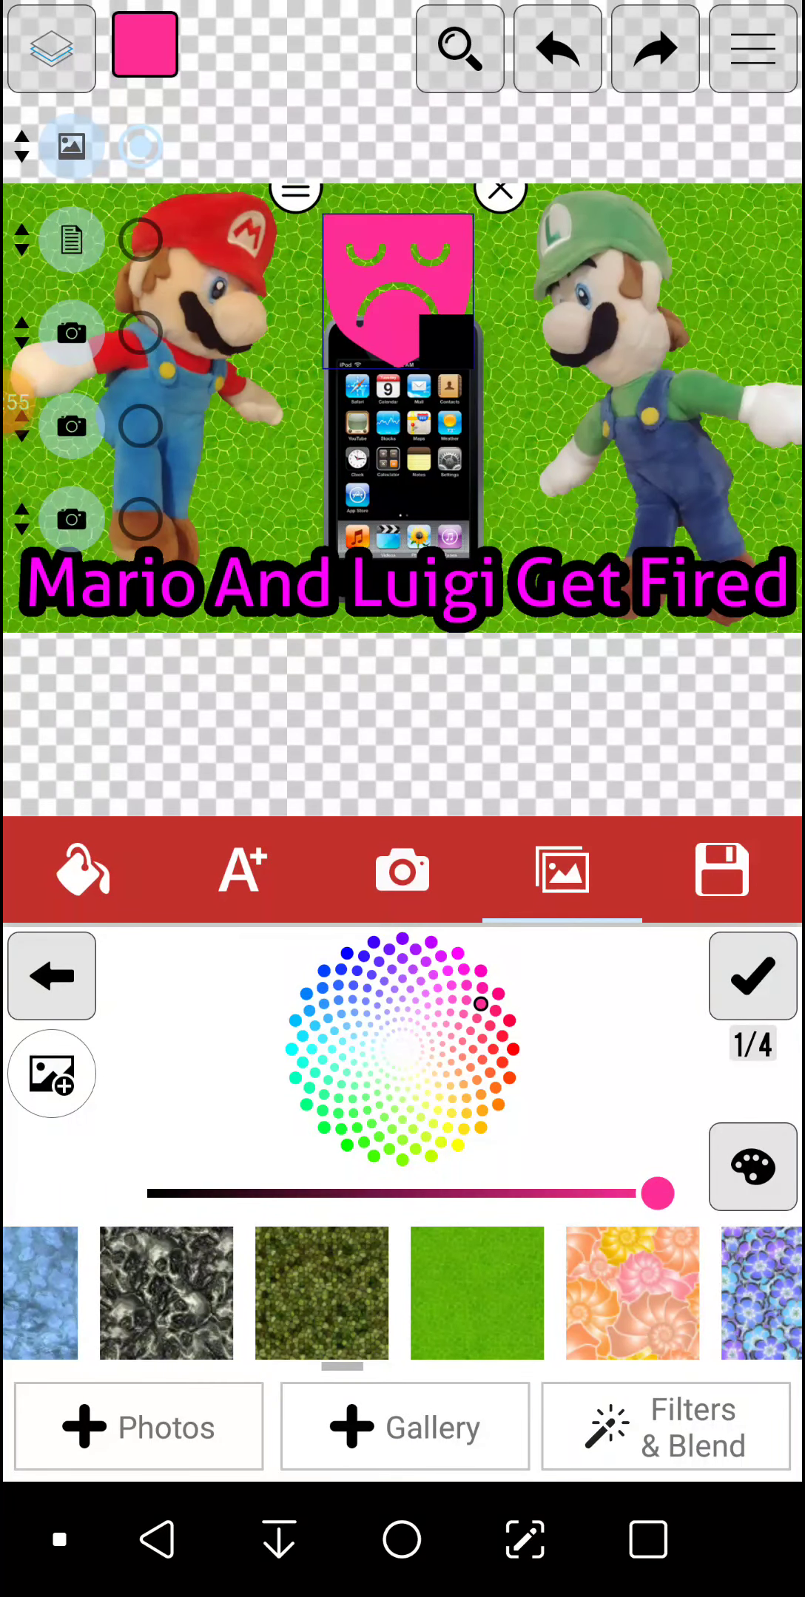
left_click(750, 976)
Step: Nudge the icon to sit centred above the iPod and confirm its position
left_click(398, 281)
left_click_drag(397, 287, 402, 269)
left_click(750, 976)
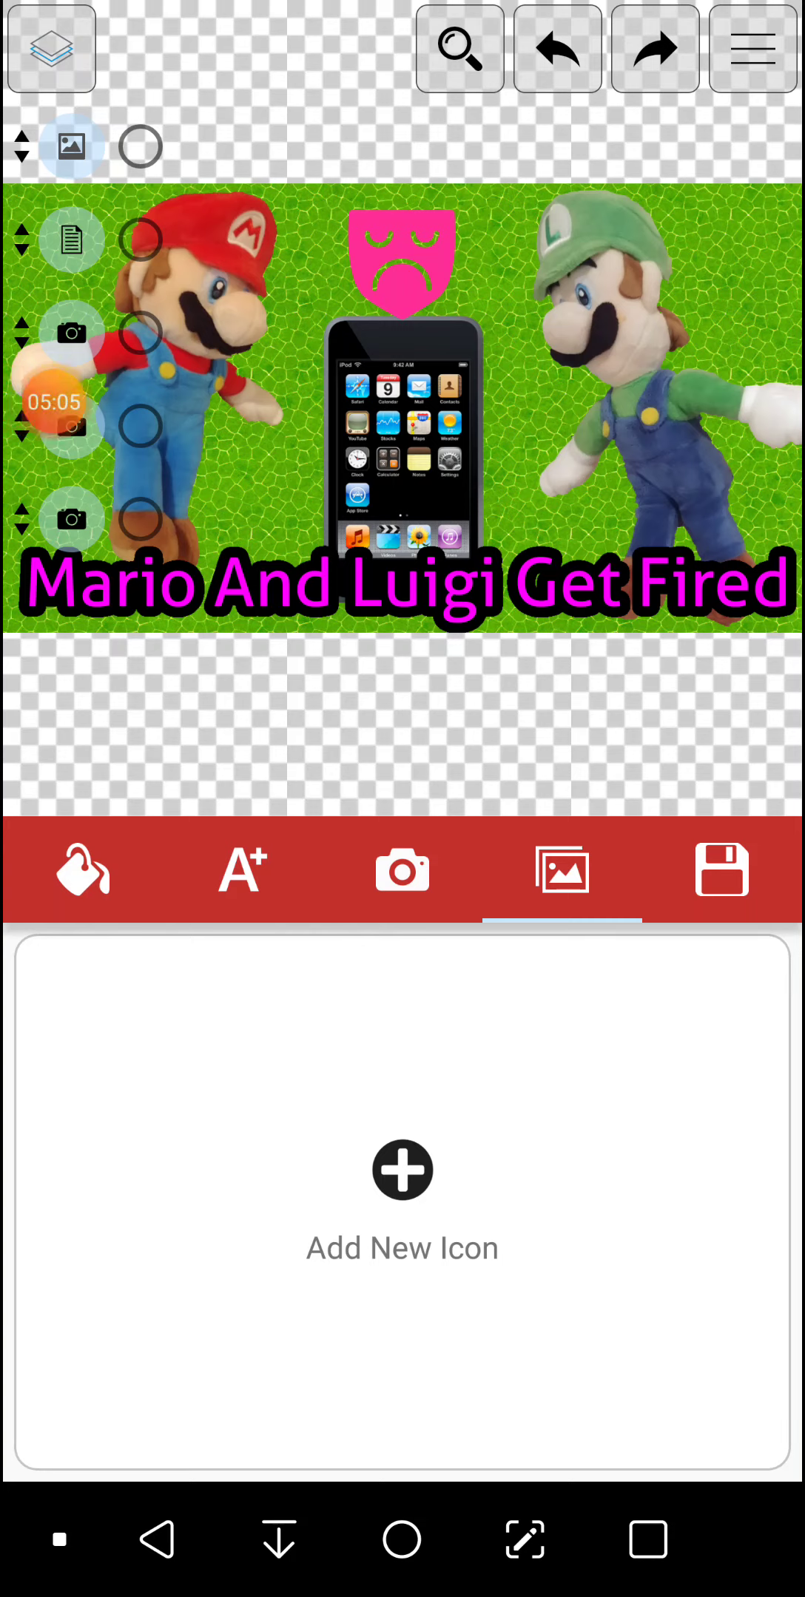
left_click(175, 401)
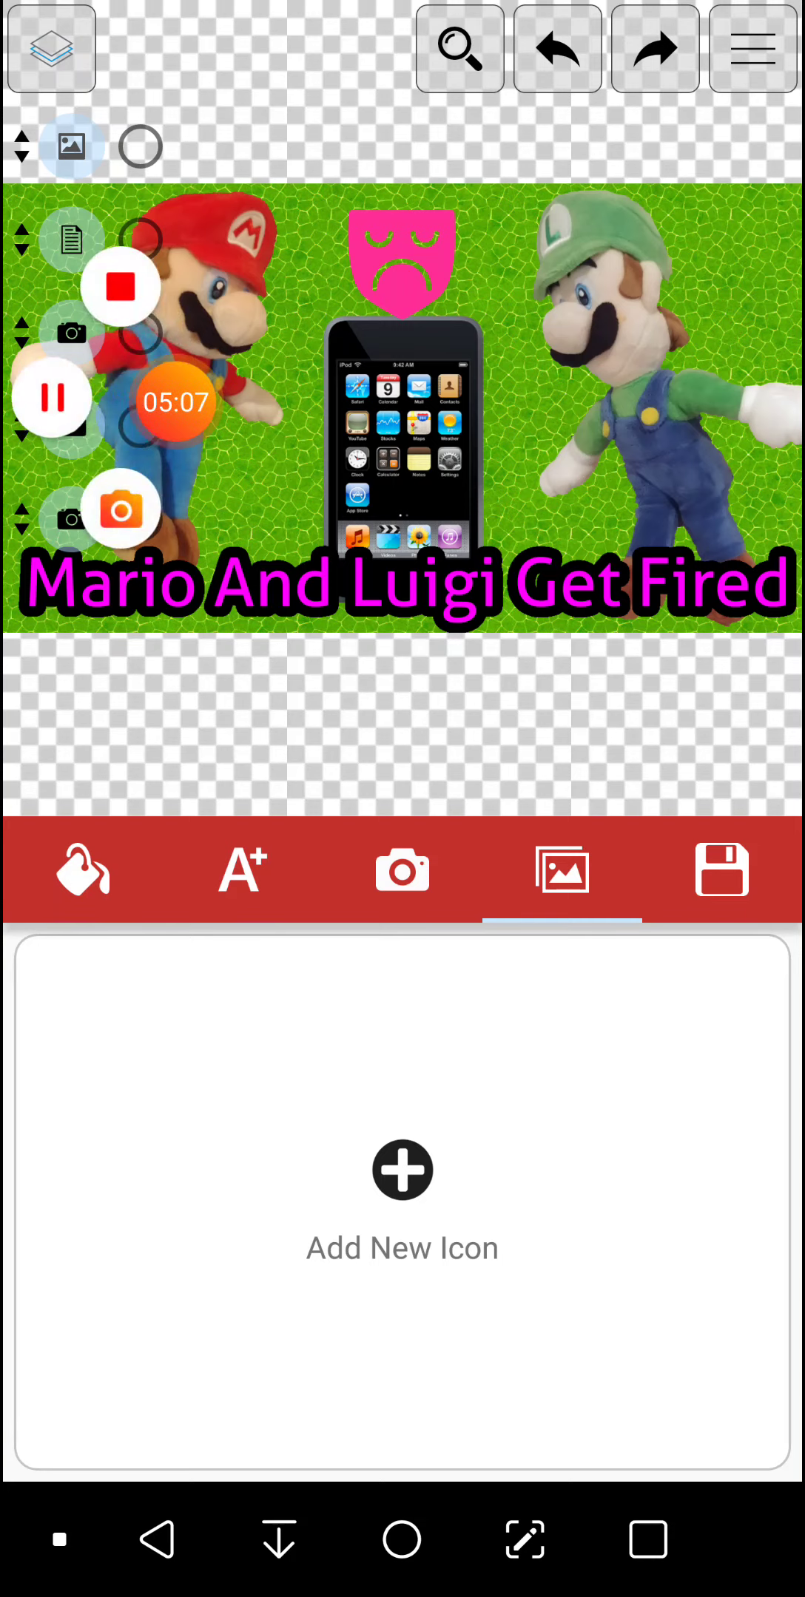